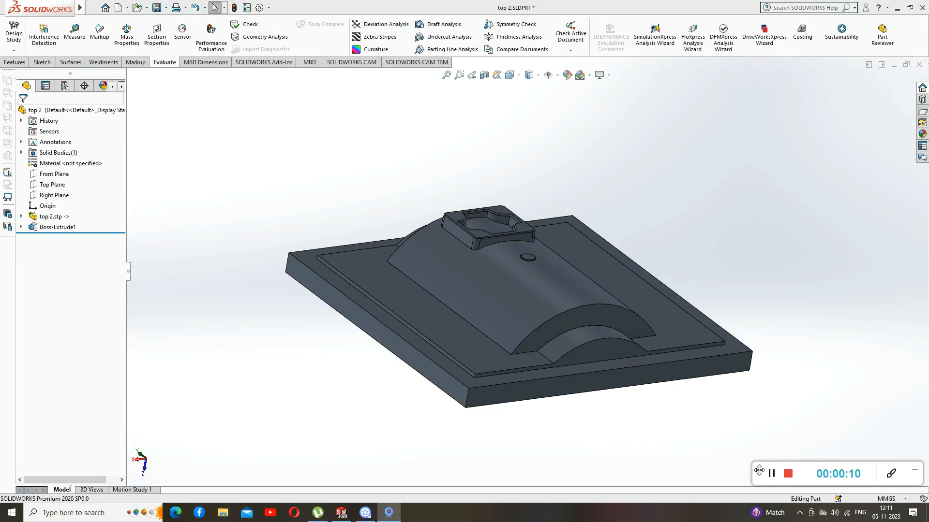
Step: Examine the part's base rim, stepped flat face and large curved surface from an angled view
middle_click_drag(439, 330, 367, 373)
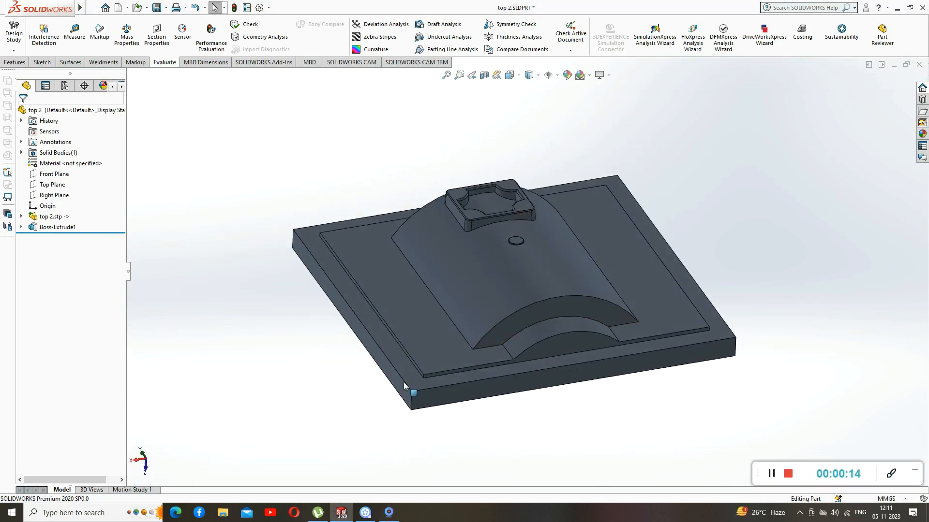
scroll(725, 271, "down", 1)
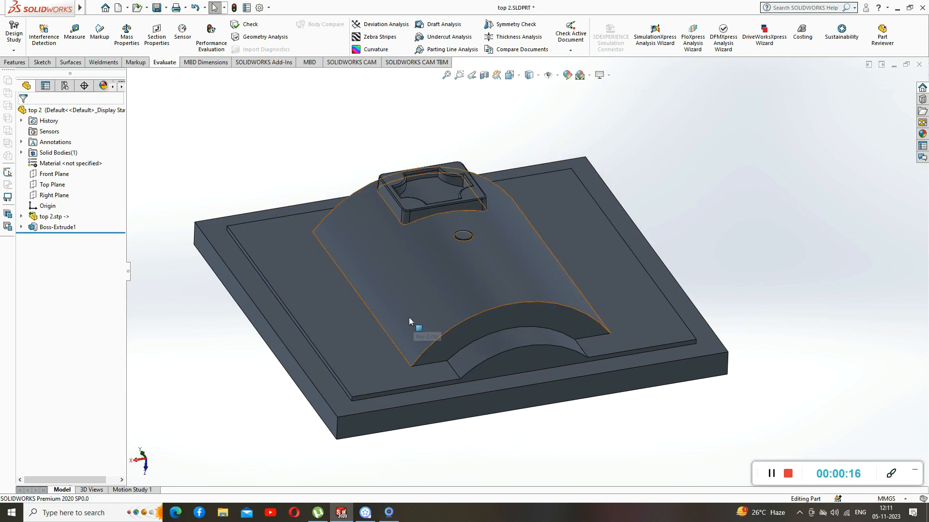
left_click(309, 362)
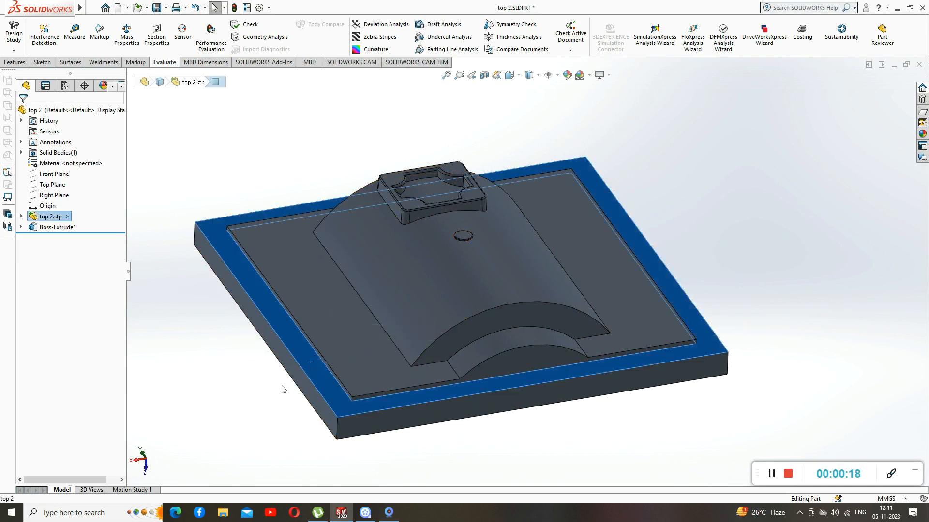
left_click(315, 309)
left_click(579, 270)
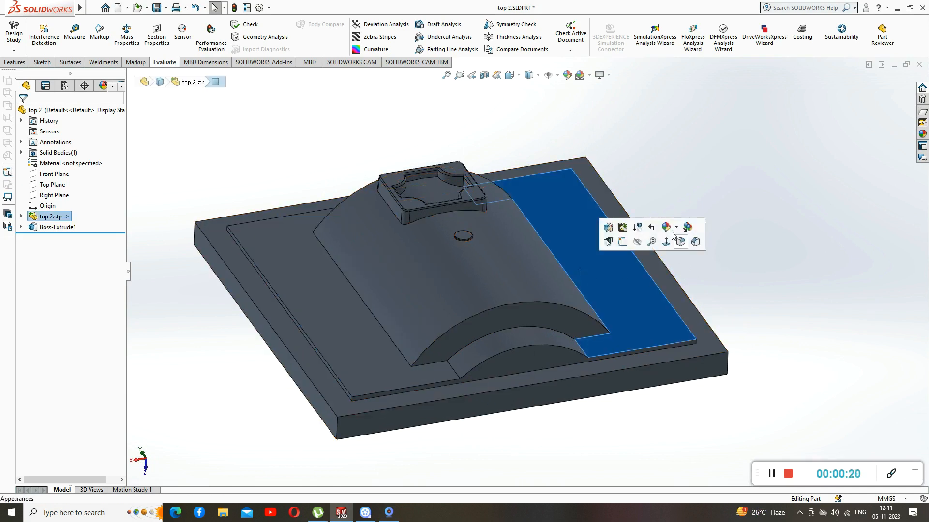
left_click(495, 261)
mouse_move(751, 300)
middle_mouse_down()
mouse_move(774, 333)
mouse_move(752, 282)
mouse_move(762, 295)
mouse_move(754, 299)
middle_mouse_up()
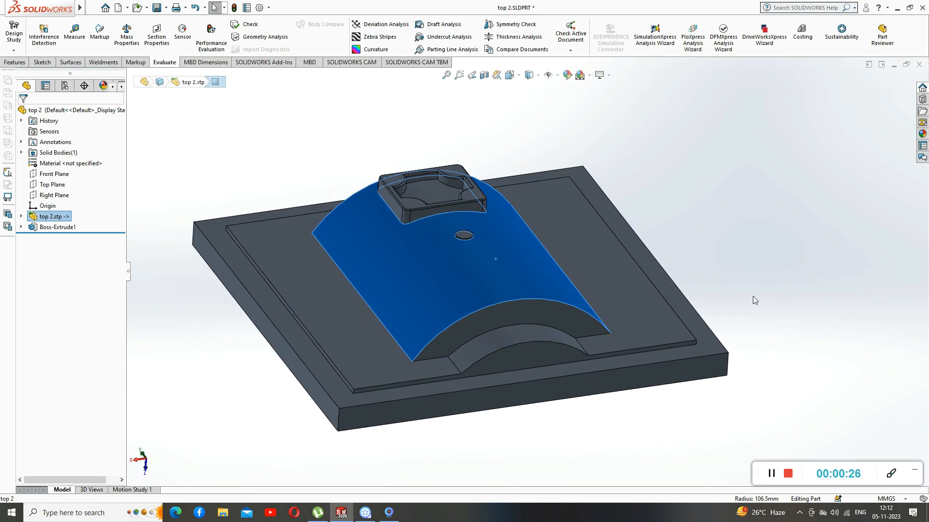
left_click(748, 254)
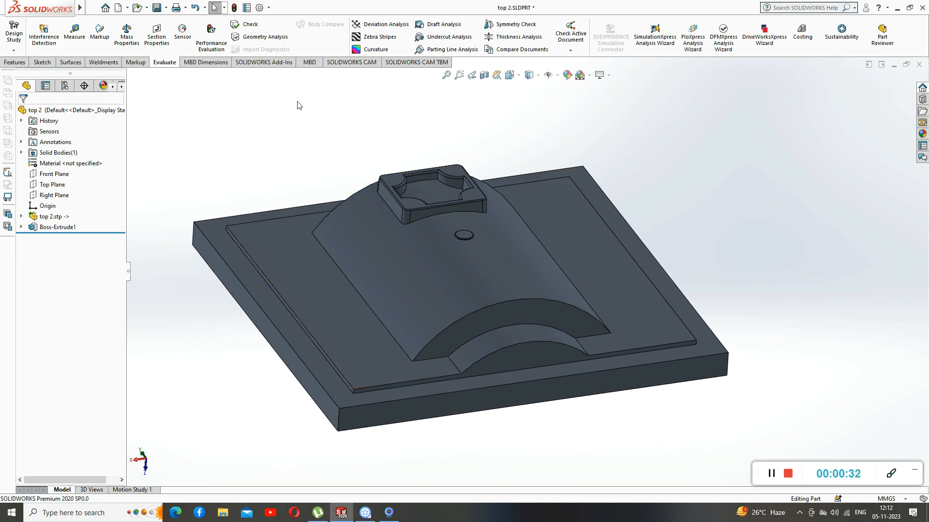
Step: Define the CAM machine as Mill - Metric with the M3AXIS-TUTORIAL post processor
left_click(329, 64)
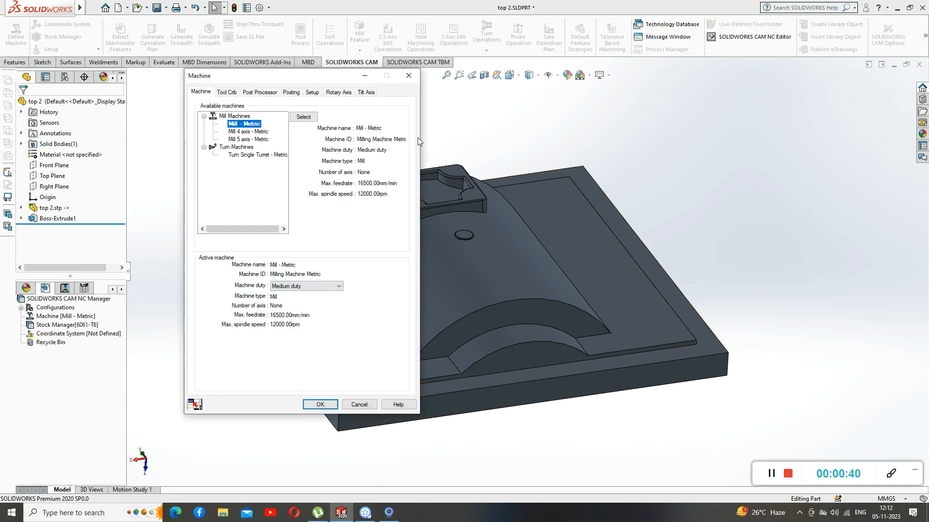
left_click(260, 92)
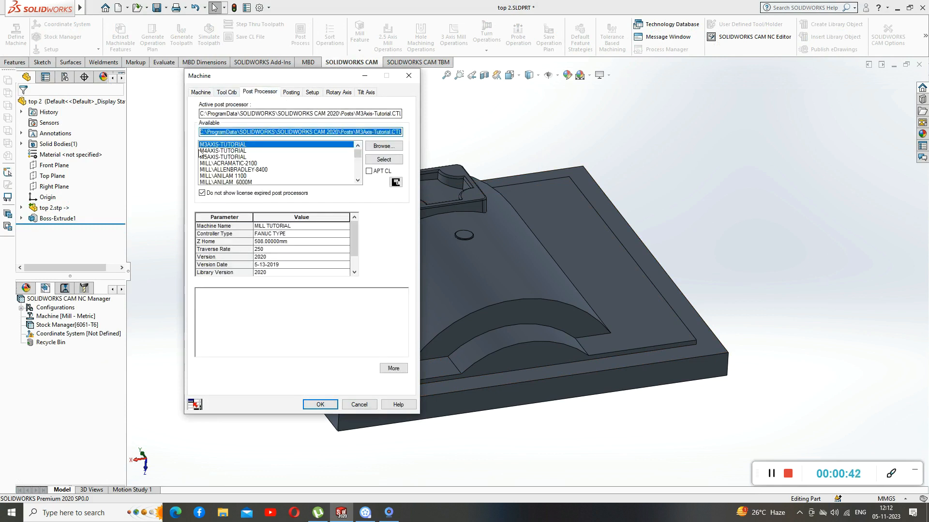
left_click(319, 405)
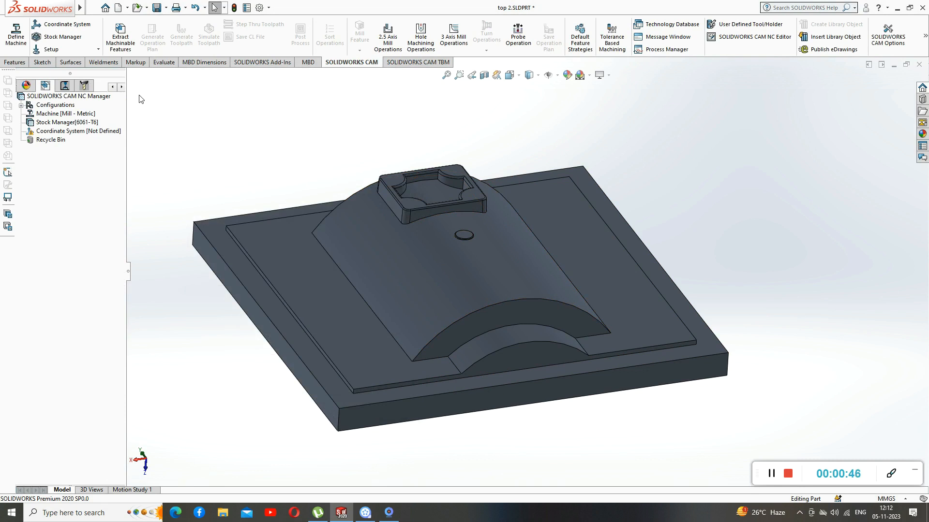
Step: Start a user-defined fixture coordinate system with its origin at the top centre point of the stock bounding box
left_click(60, 26)
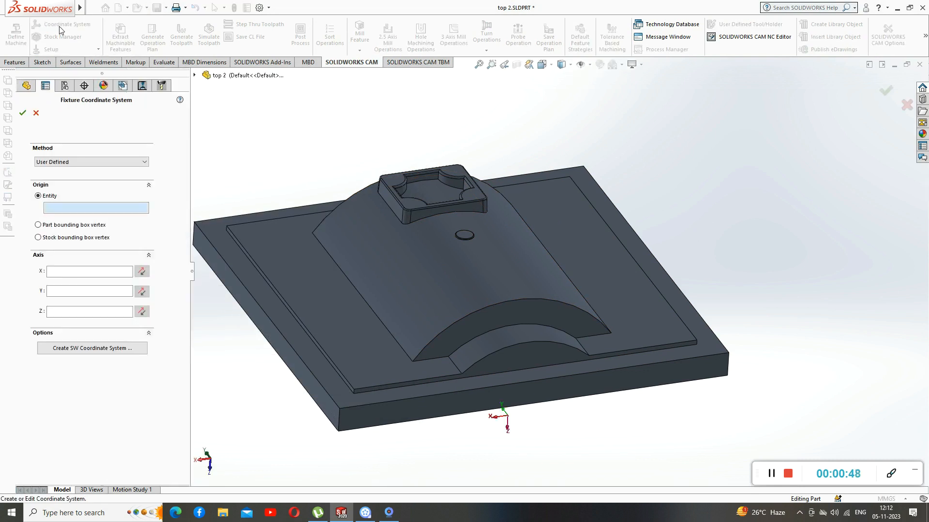
scroll(558, 271, "up", 3)
scroll(660, 242, "down", 2)
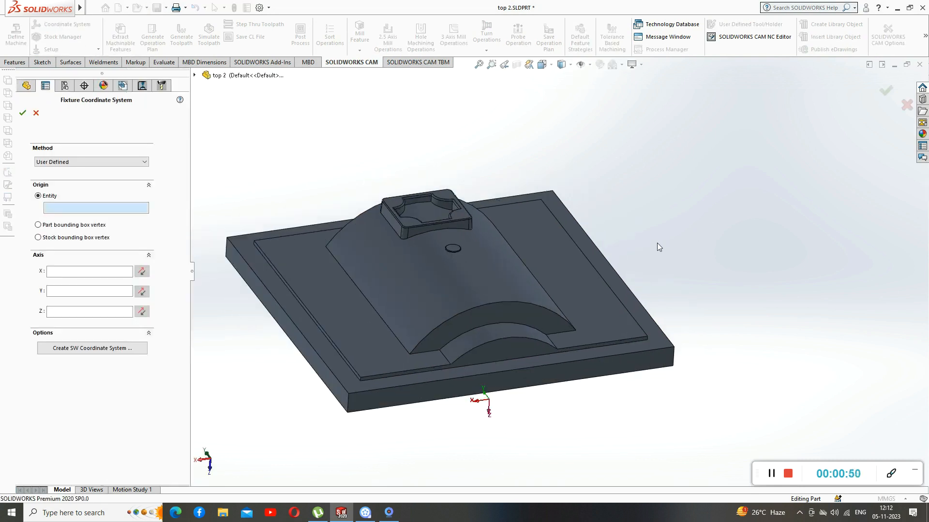
left_click(49, 239)
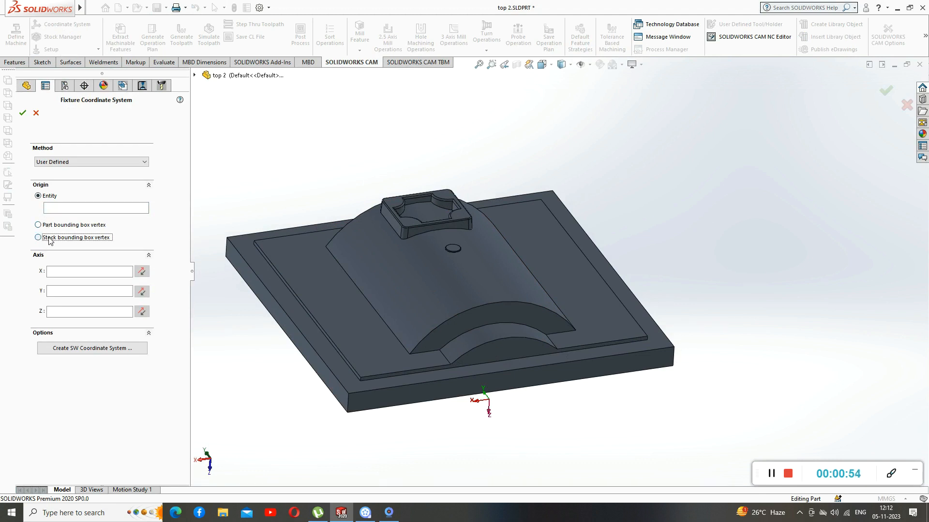
middle_click_drag(572, 440, 531, 242)
left_click(465, 240)
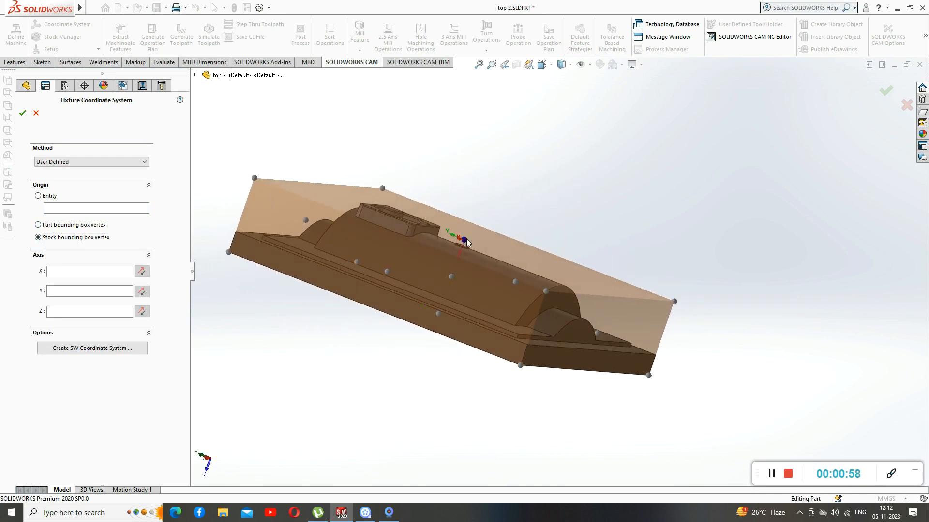
middle_click_drag(677, 202, 595, 237)
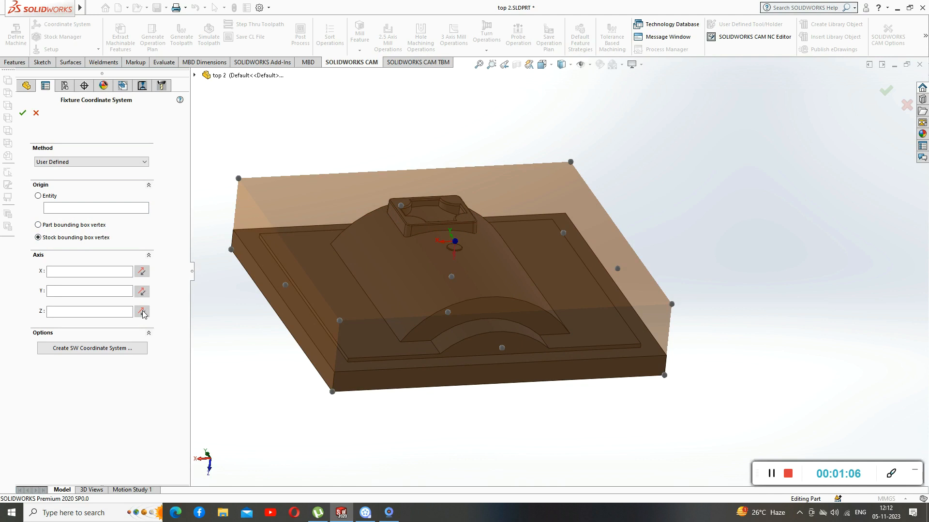
Step: Align the X axis to the raised plate's front edge and Y to the dome's straight side edge, reversing both directions
left_click(107, 271)
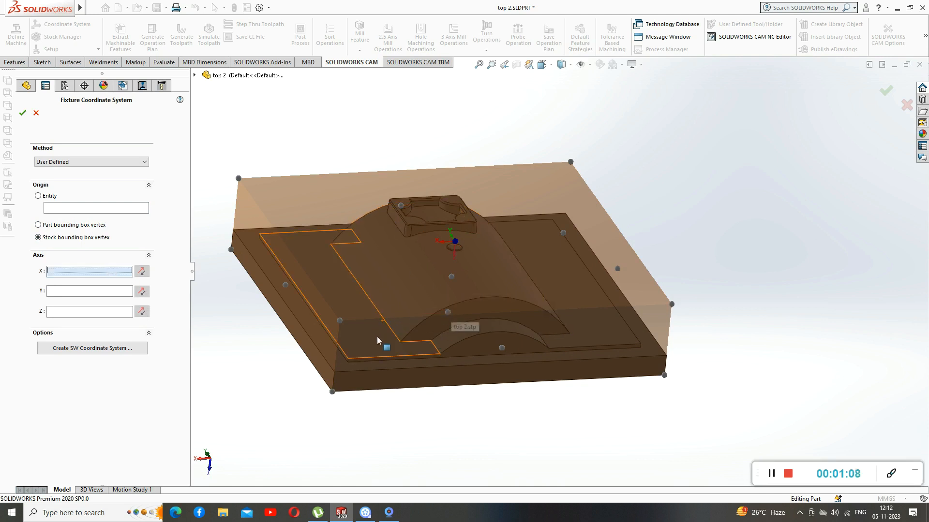
left_click(413, 359)
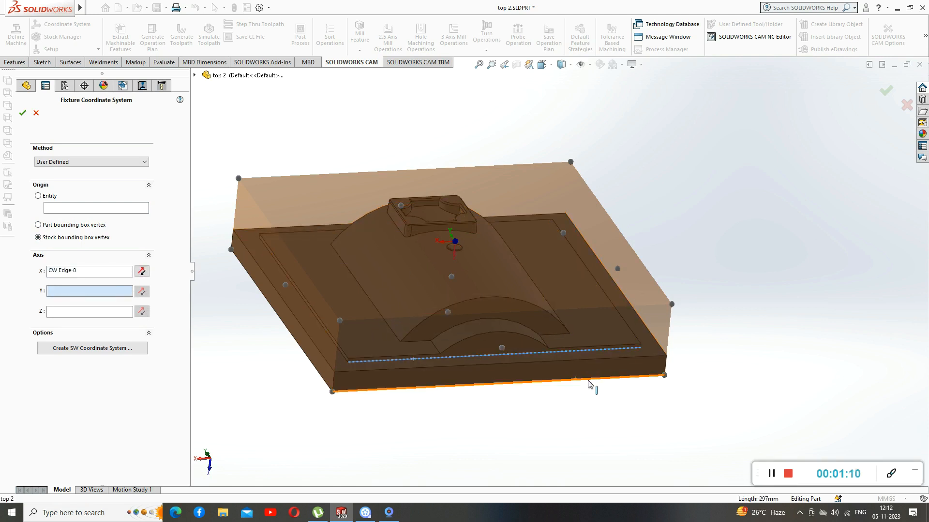
left_click(77, 293)
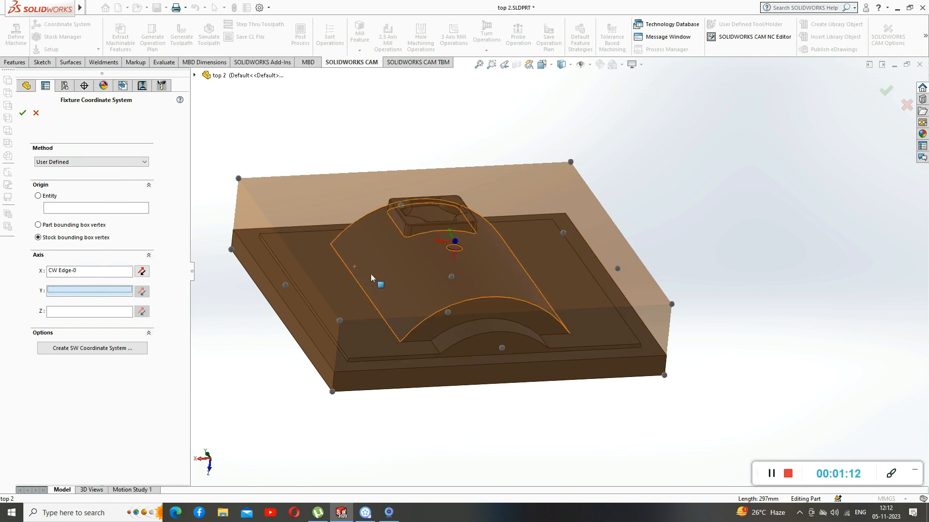
left_click(373, 308)
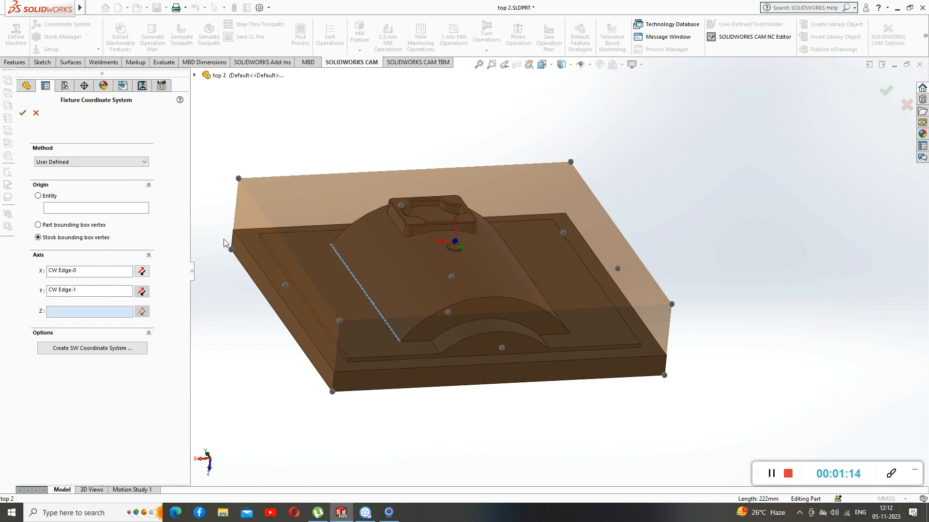
middle_click_drag(256, 349, 261, 380)
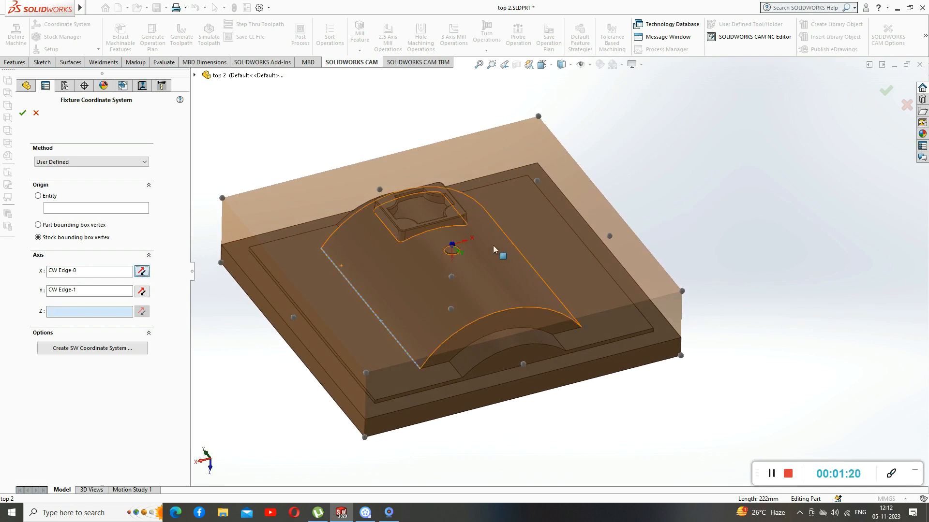
left_click(141, 291)
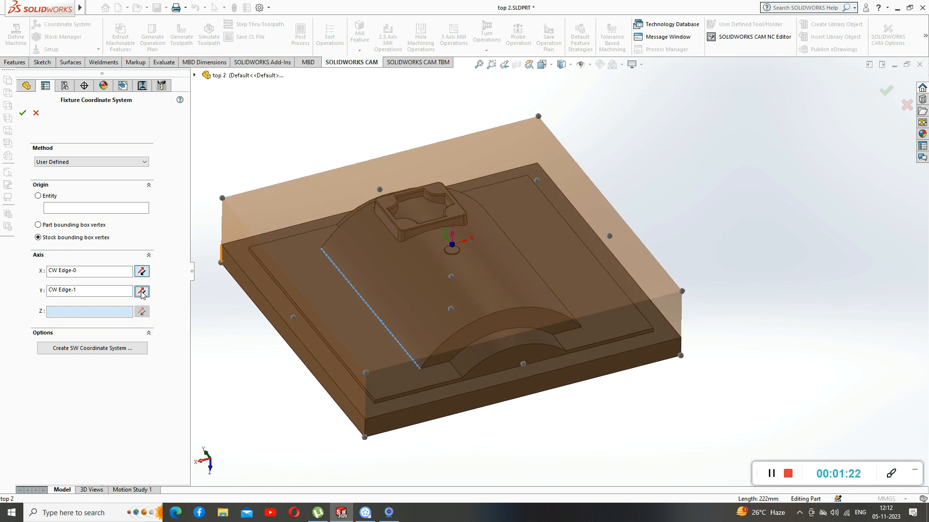
middle_click_drag(614, 263, 675, 200)
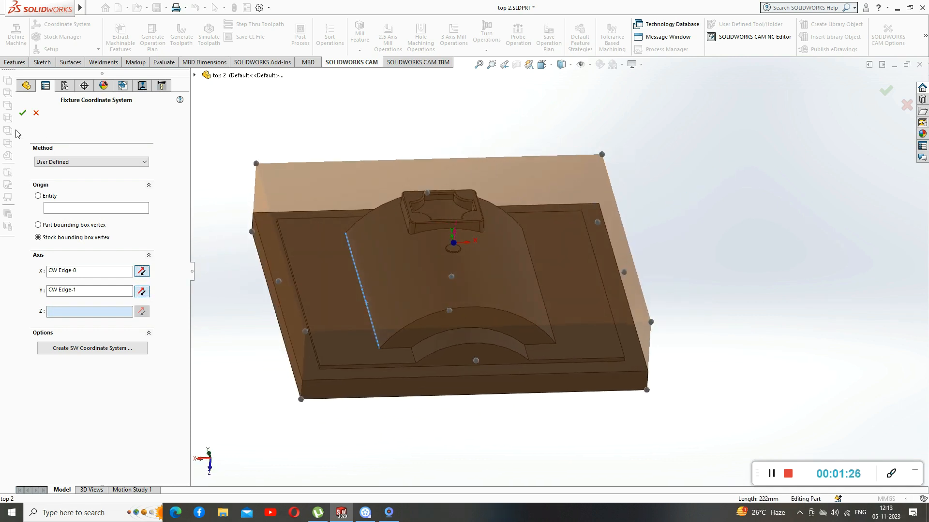
left_click(22, 113)
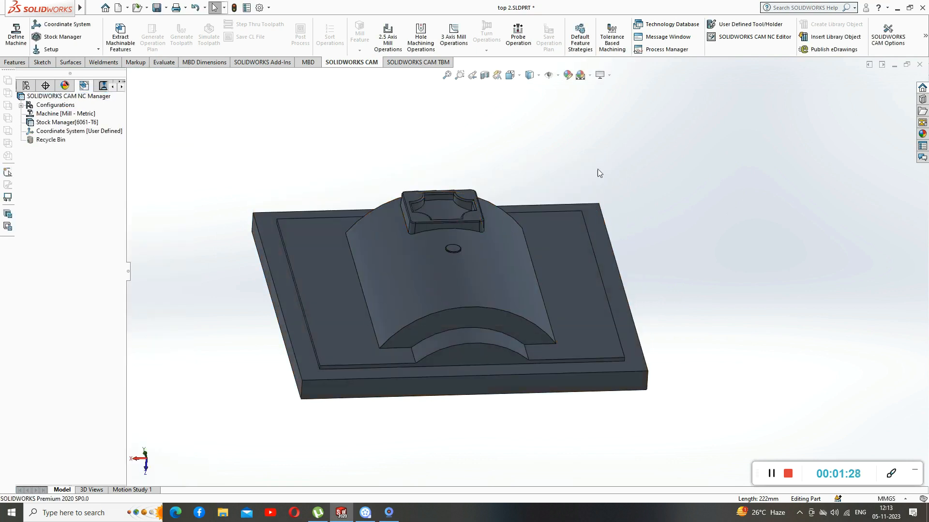
Step: Set the stock material to D2 tool steel, keeping the bounding box stock type with 0.00 mm offsets
left_click(55, 40)
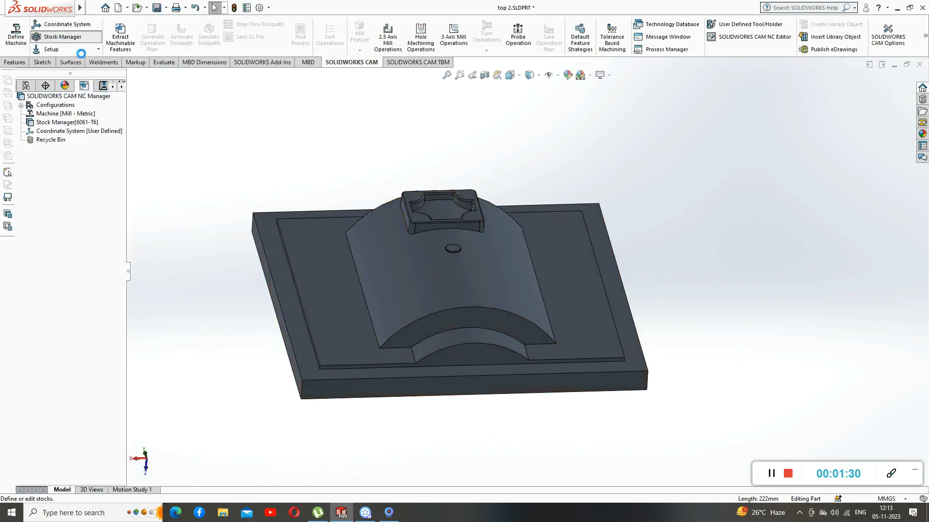
middle_click_drag(722, 311, 738, 273)
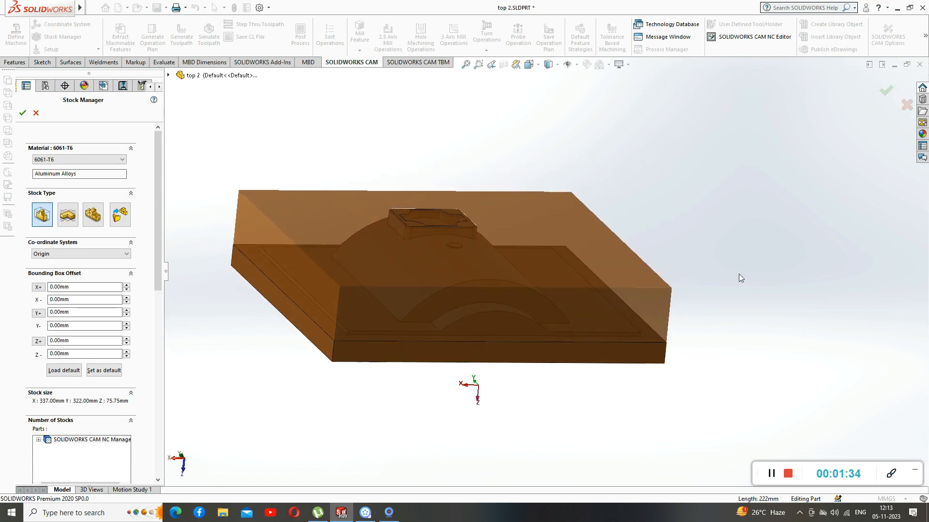
left_click(108, 161)
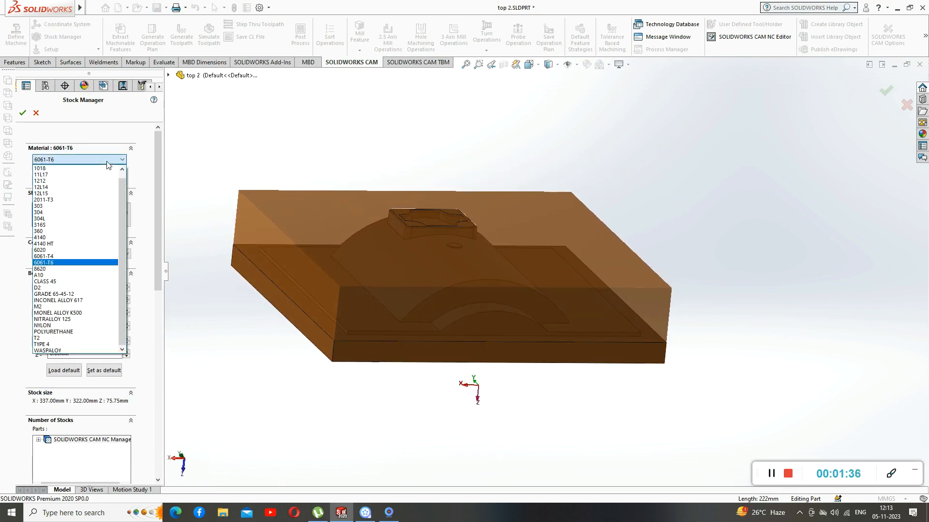
left_click(48, 288)
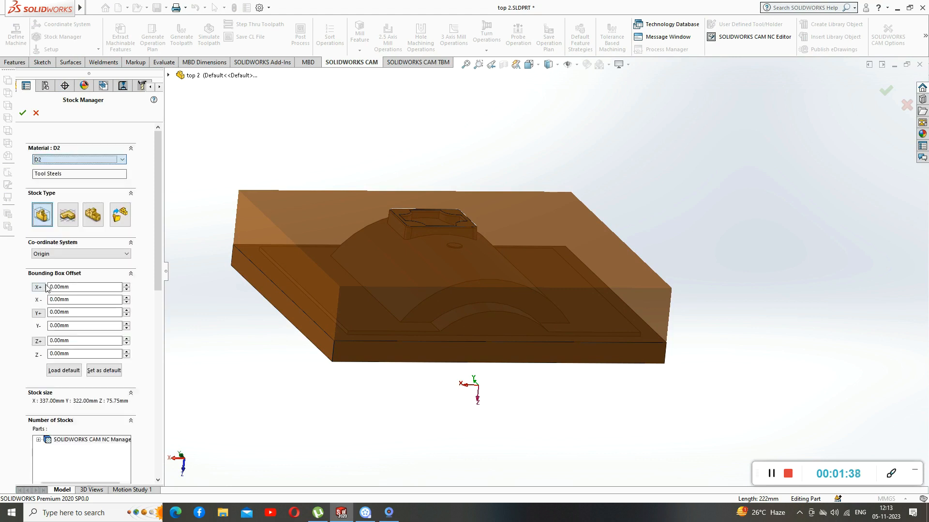
left_click(22, 113)
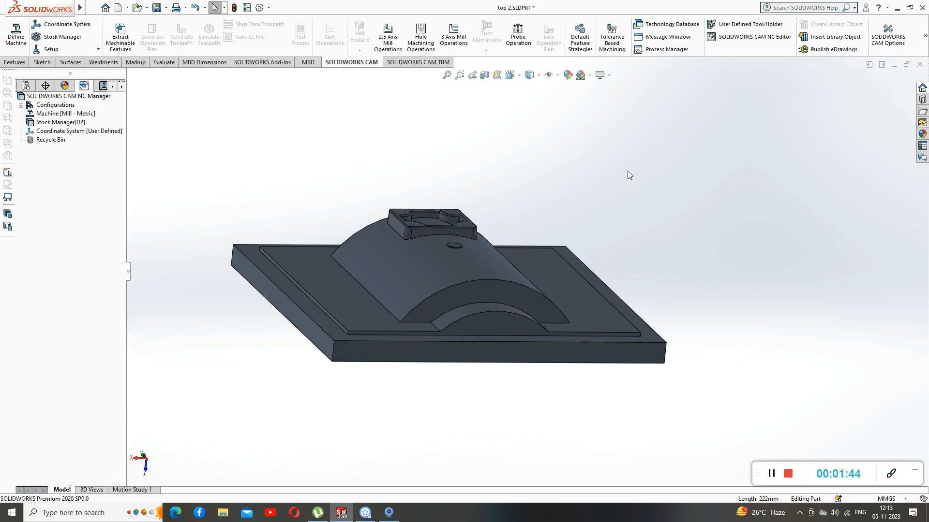
Step: Review the stock, coordinate system and machine definitions of the CAM job
mouse_move(476, 172)
middle_mouse_down()
mouse_move(524, 180)
mouse_move(499, 195)
mouse_move(473, 178)
middle_mouse_up()
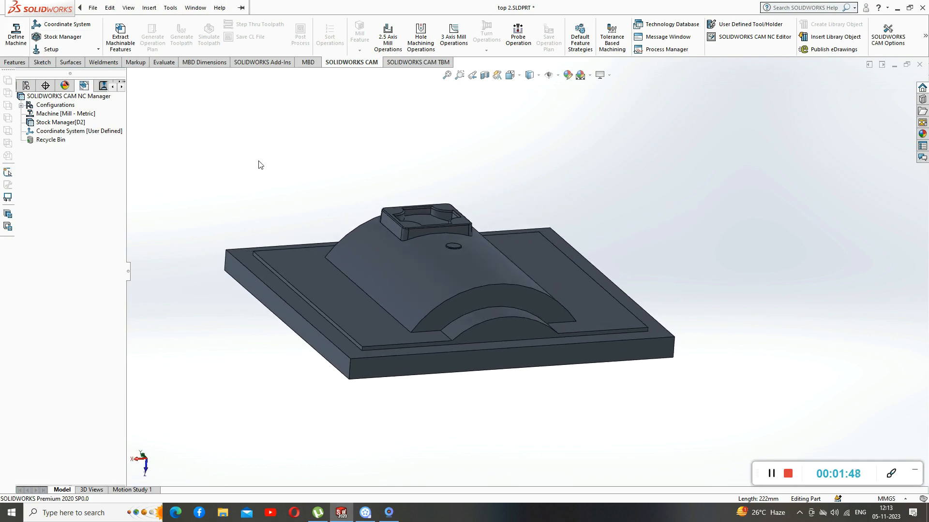
left_click(67, 51)
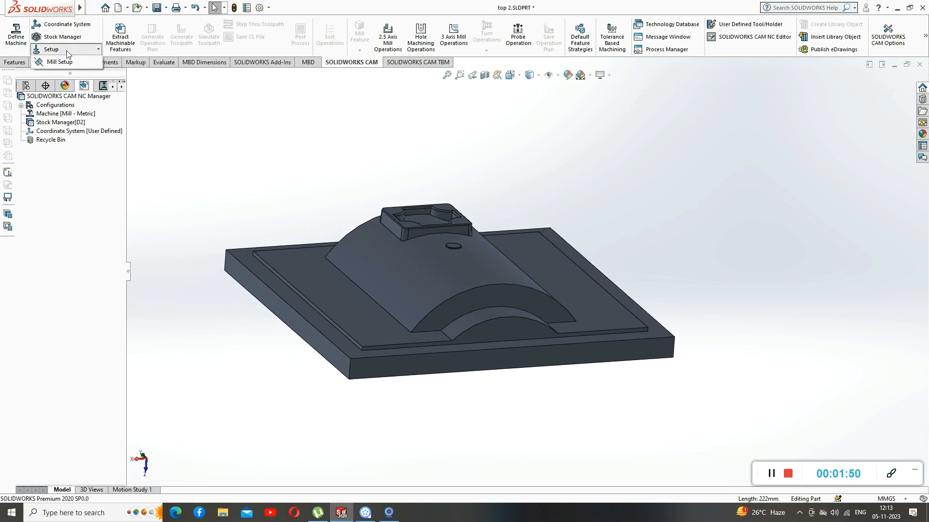
left_click(219, 149)
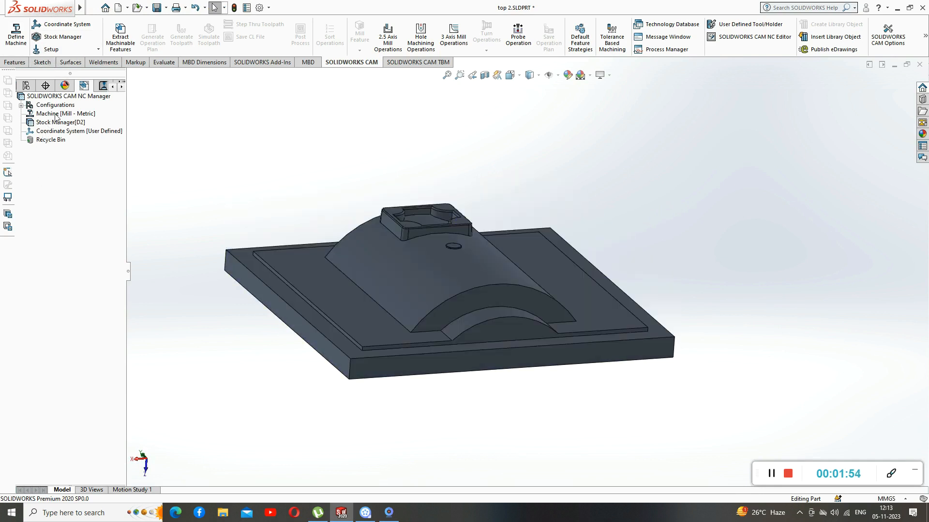
left_click(100, 85)
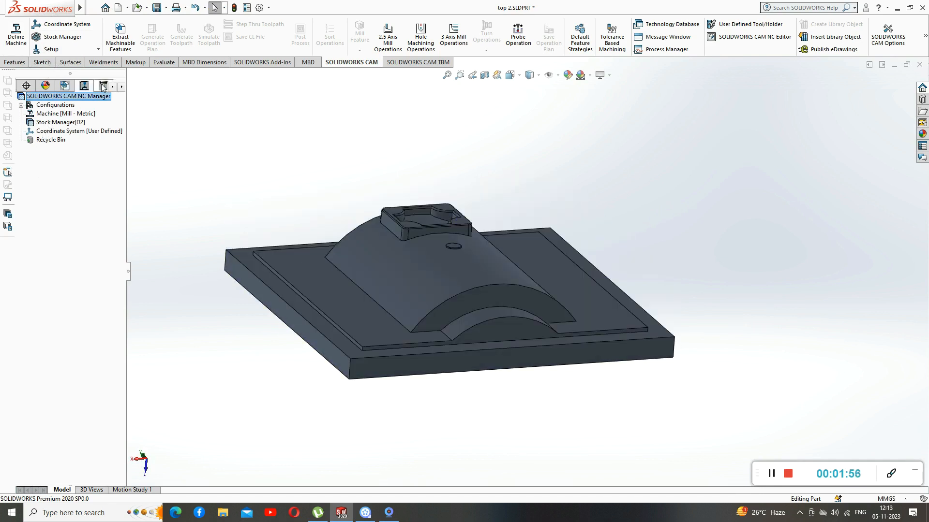
right_click(51, 123)
left_click(65, 251)
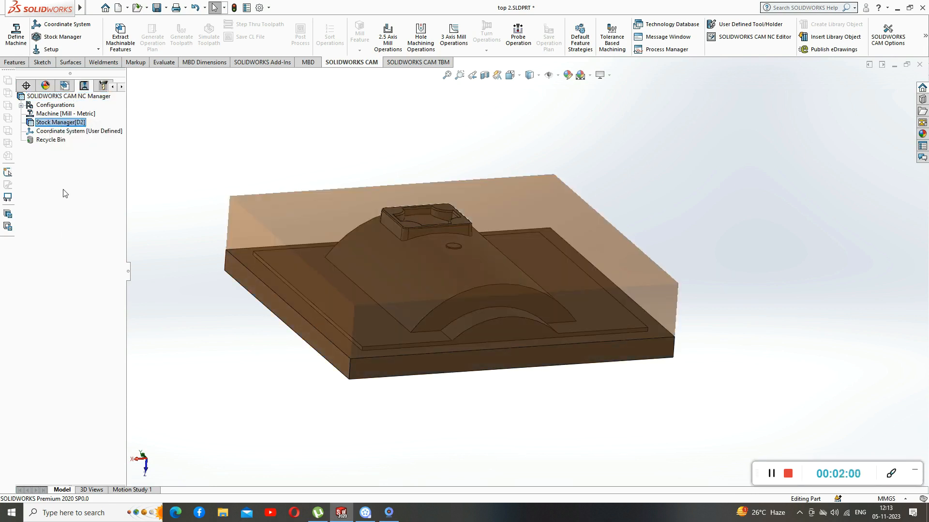
left_click(68, 132)
right_click(66, 134)
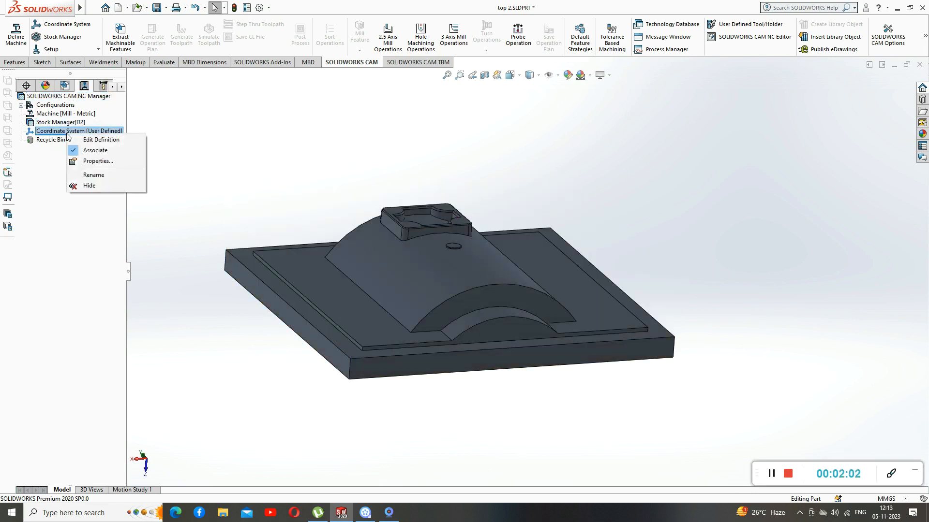
left_click(59, 191)
left_click(58, 115)
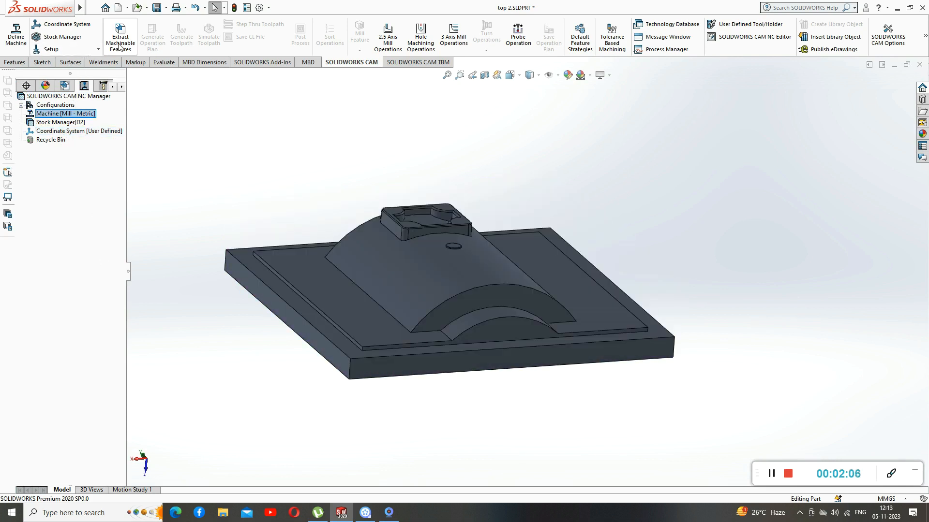
Step: Create a mill setup whose direction is defined by the top face of the square boss on the dome
left_click(78, 50)
left_click(59, 60)
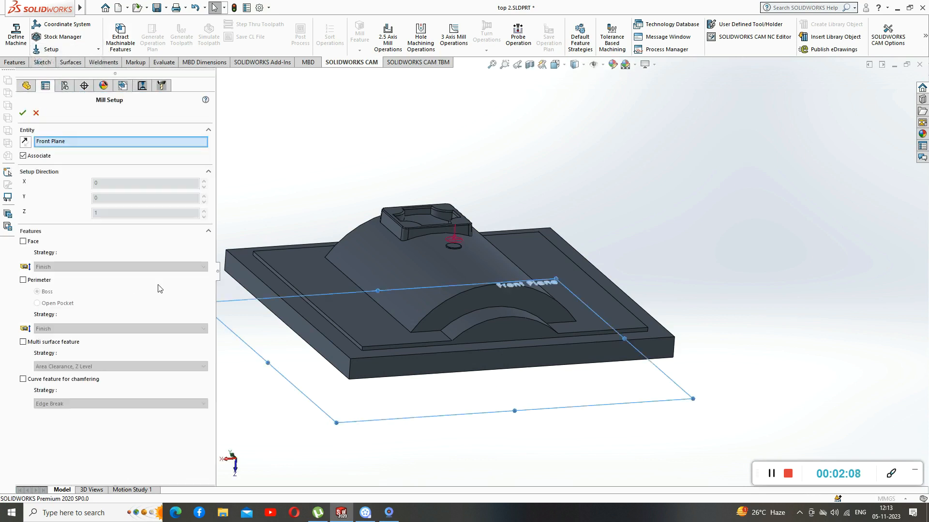
left_click(392, 209)
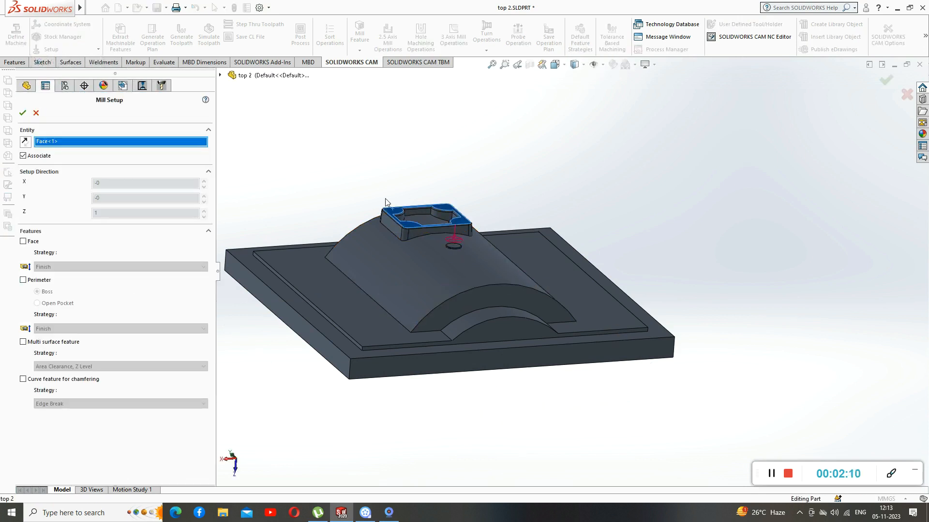
middle_click_drag(482, 166, 520, 167)
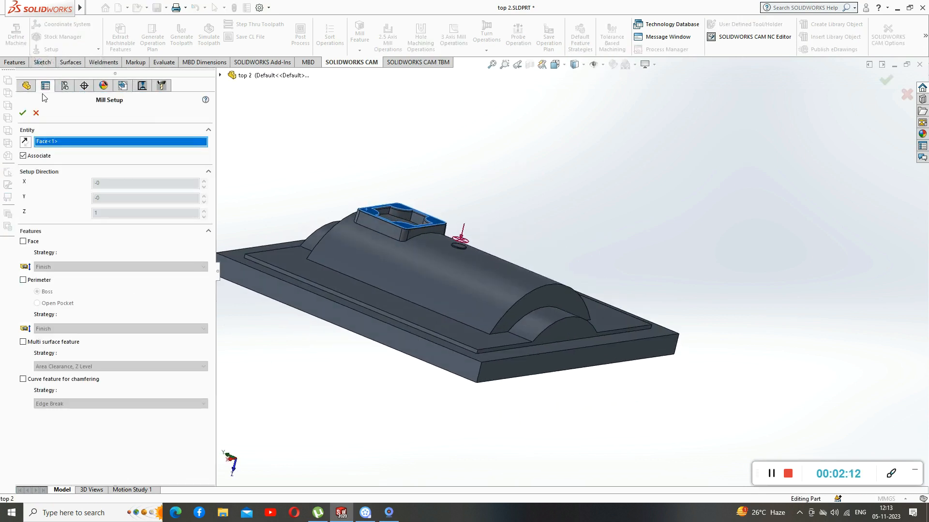
left_click(23, 113)
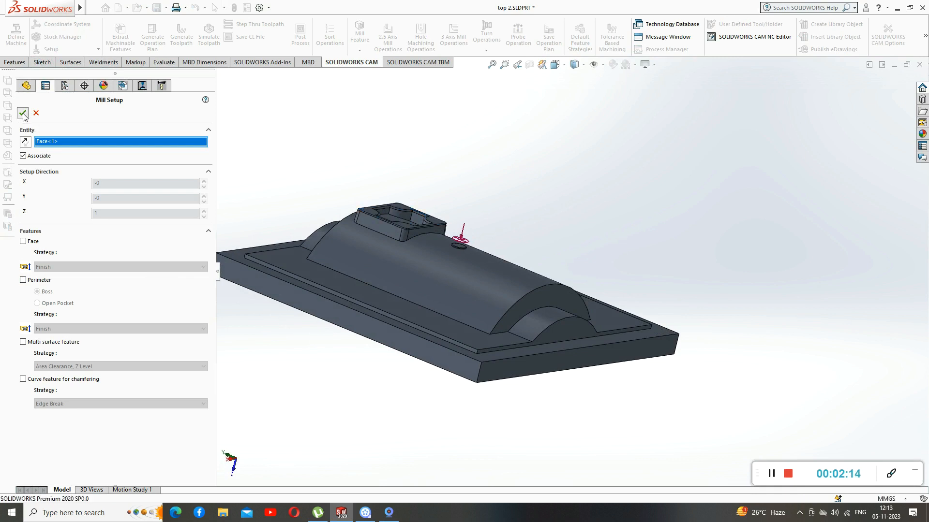
Step: Start a 2.5-axis Pocket feature in the mill part setup from the two flat faces on either side of the dome
left_click(57, 140)
right_click(58, 141)
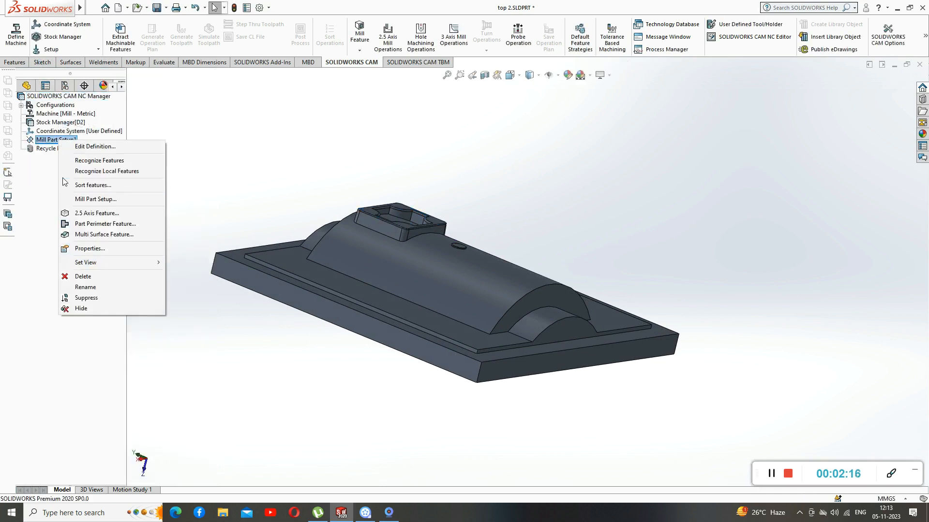
left_click(103, 214)
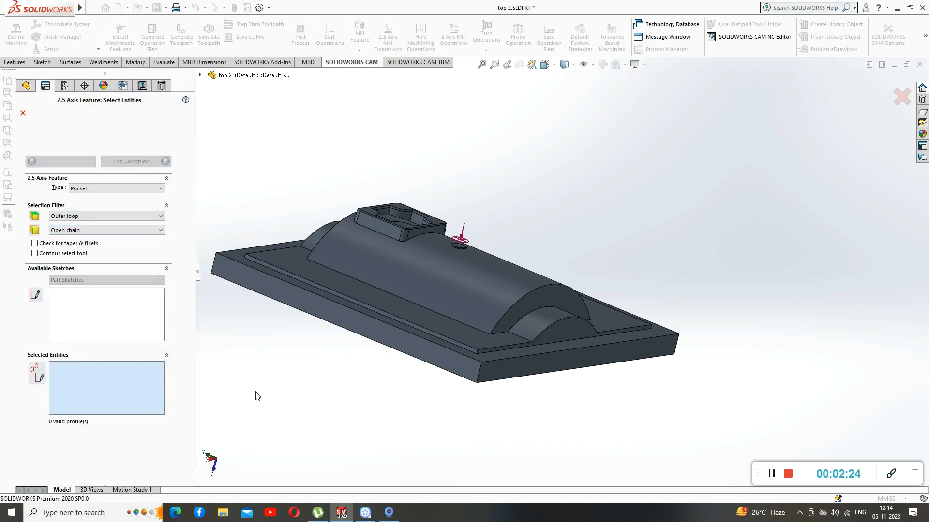
middle_click_drag(310, 390, 276, 383)
left_click(102, 189)
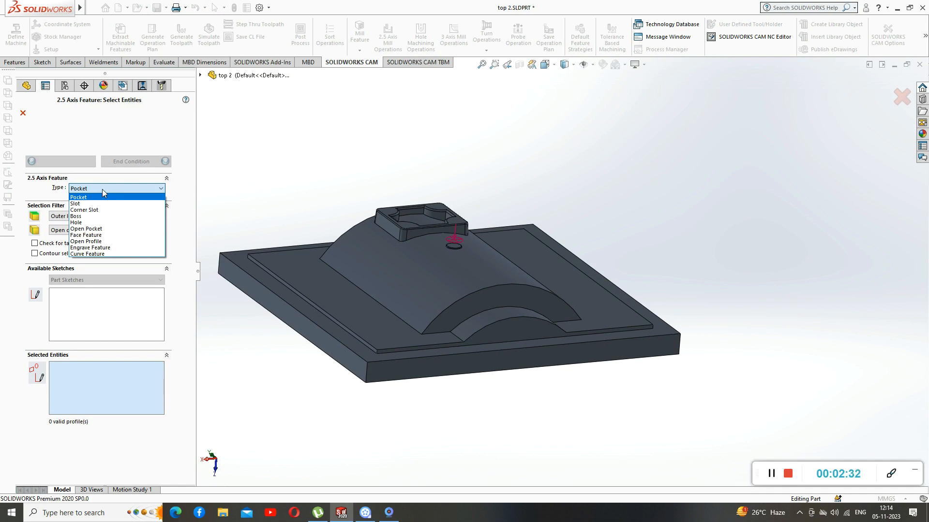
left_click(103, 195)
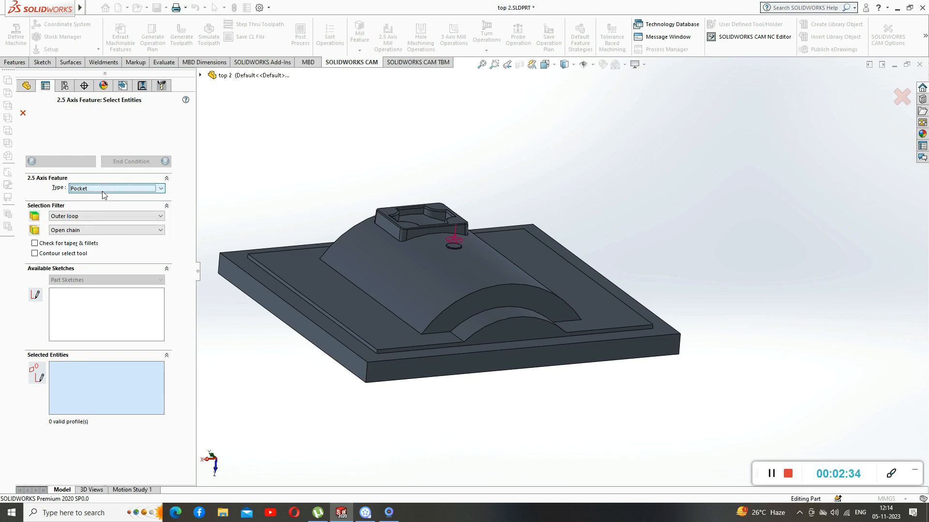
left_click(329, 294)
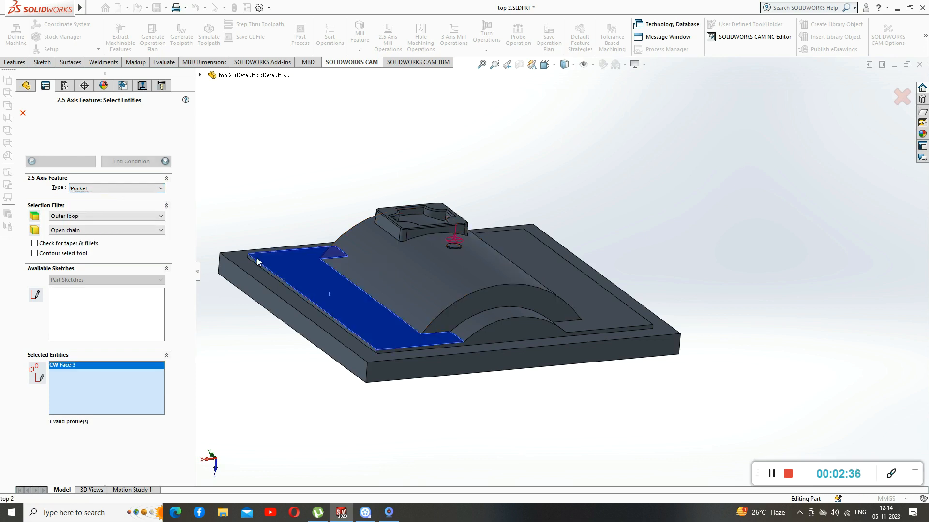
middle_click_drag(256, 370, 232, 376)
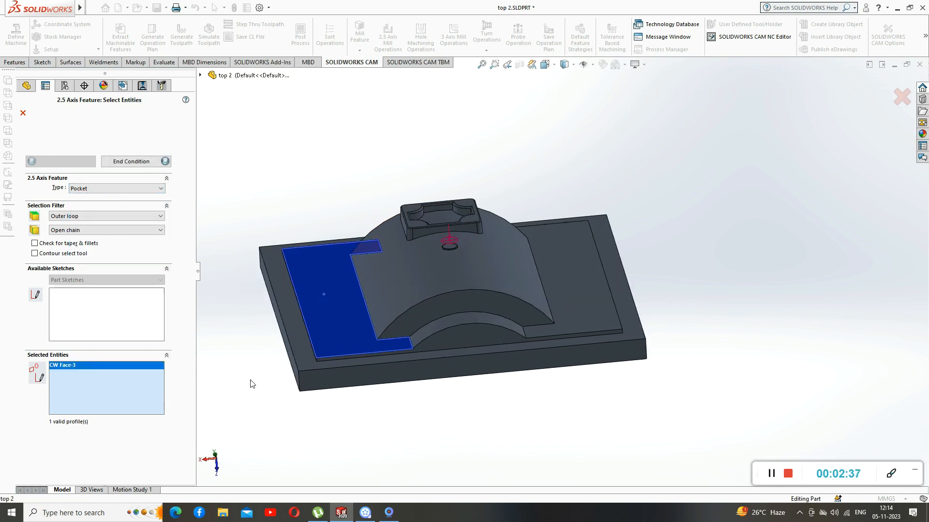
left_click(582, 280)
mouse_move(691, 318)
middle_mouse_down()
mouse_move(691, 306)
mouse_move(707, 316)
middle_mouse_up()
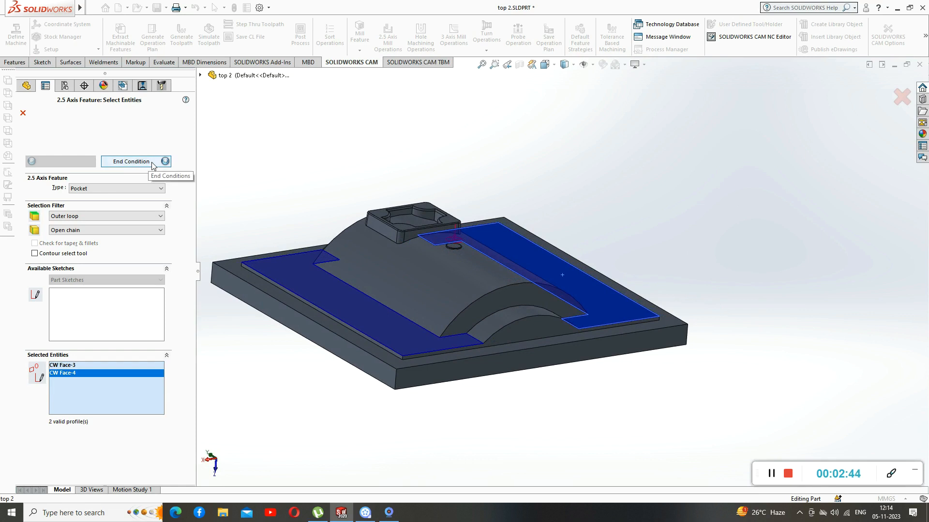
Step: Give both pocket profiles a Blind end condition of 54 mm and create the pocket features
left_click(139, 189)
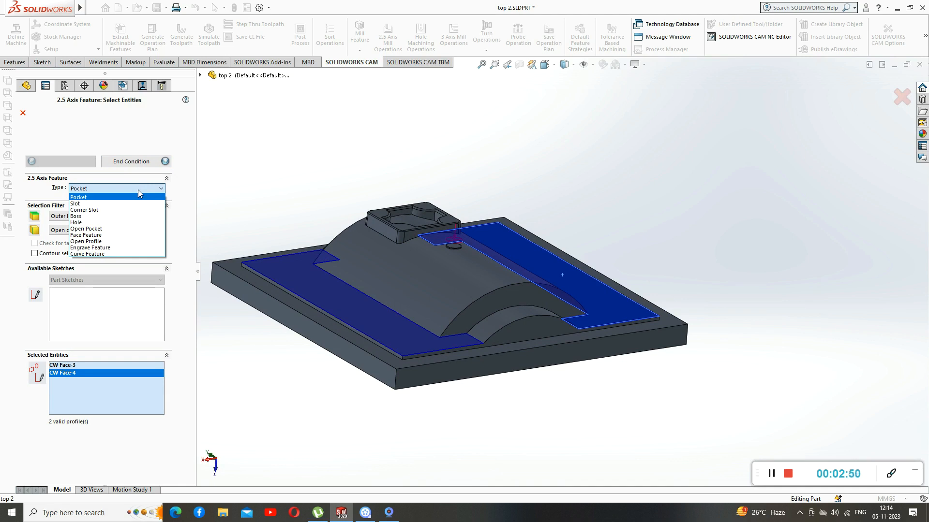
left_click(138, 189)
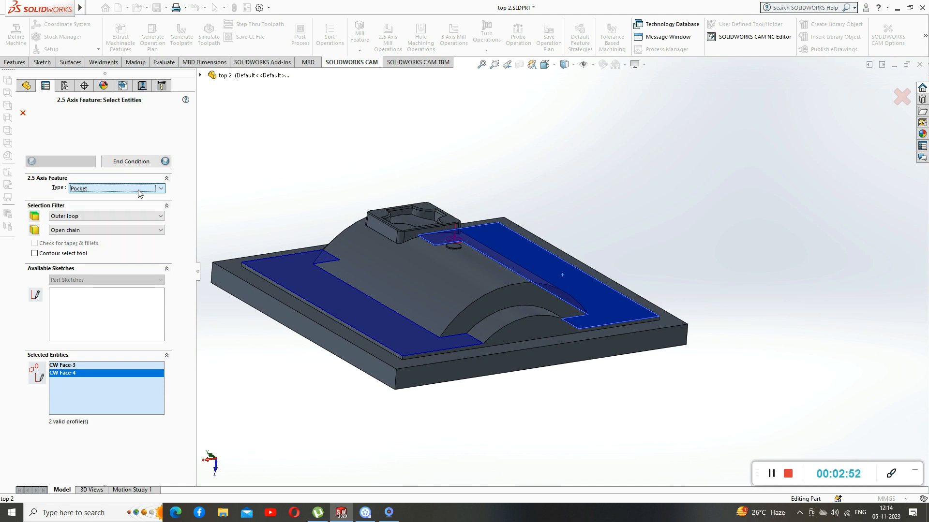
left_click(165, 161)
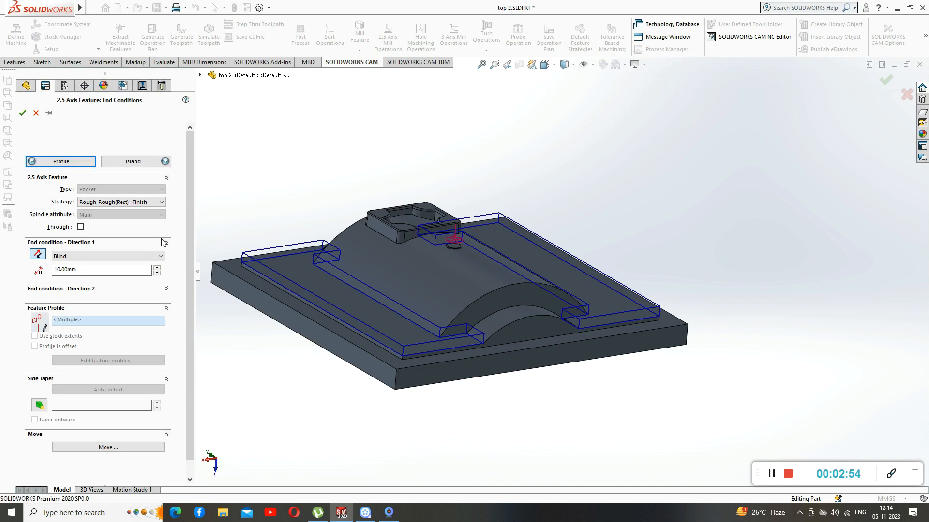
scroll(397, 186, "down", 3)
scroll(452, 174, "up", 4)
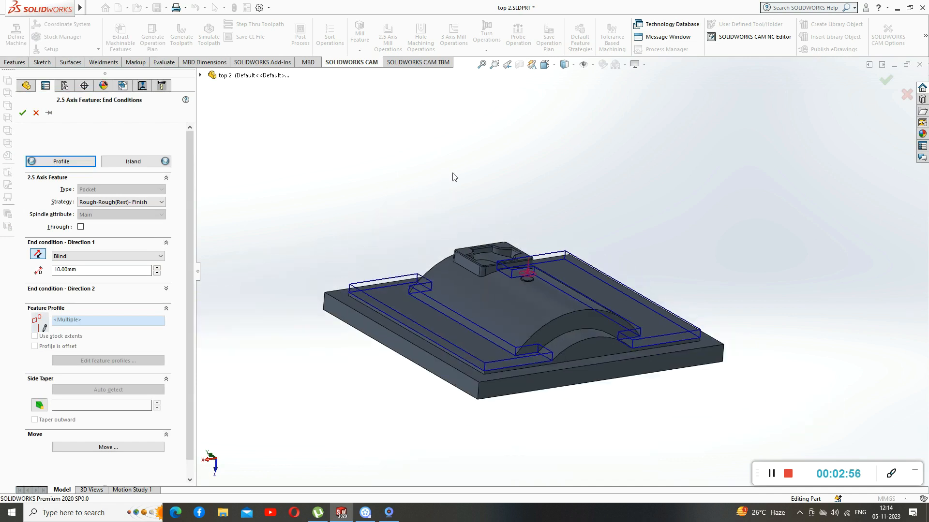
middle_click_drag(680, 230, 658, 231)
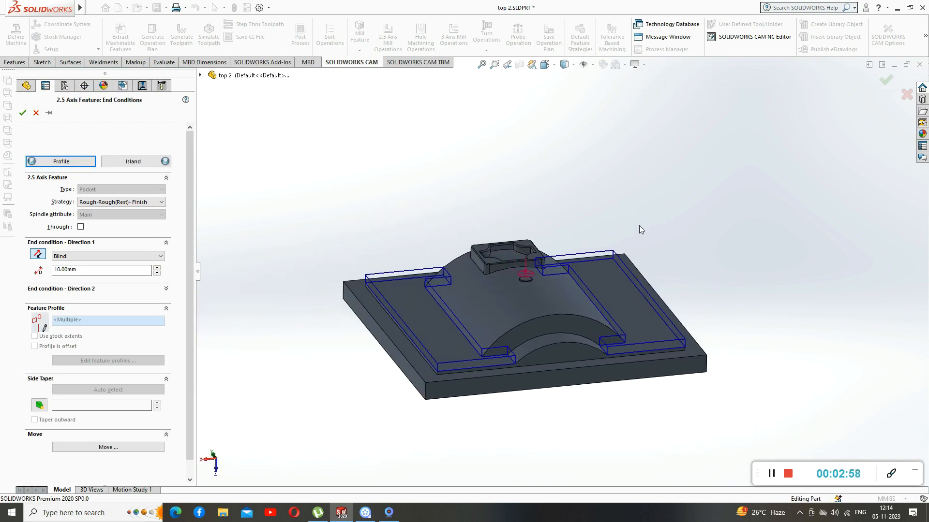
double_click(94, 272)
type("54")
key("Return")
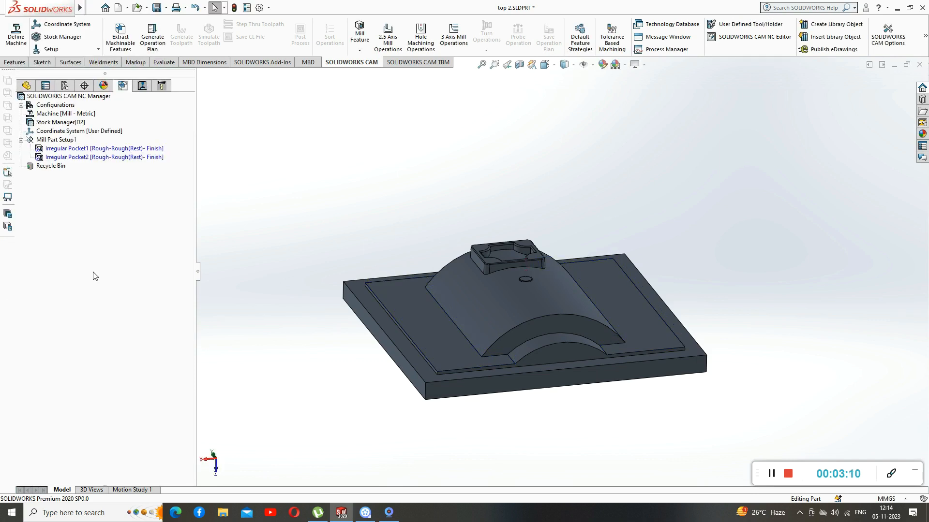
Step: Check the extents of the two irregular pocket features and delete both from the mill part setup
left_click(77, 149)
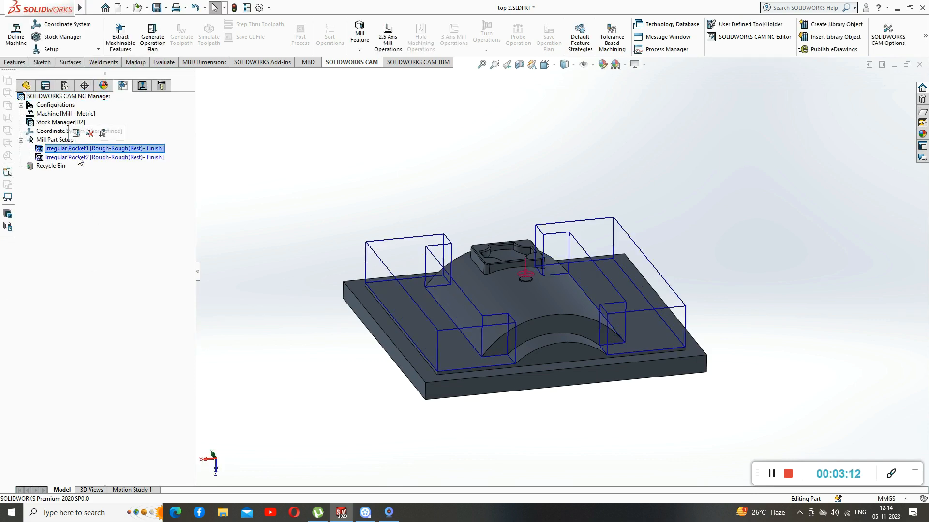
left_click(75, 158)
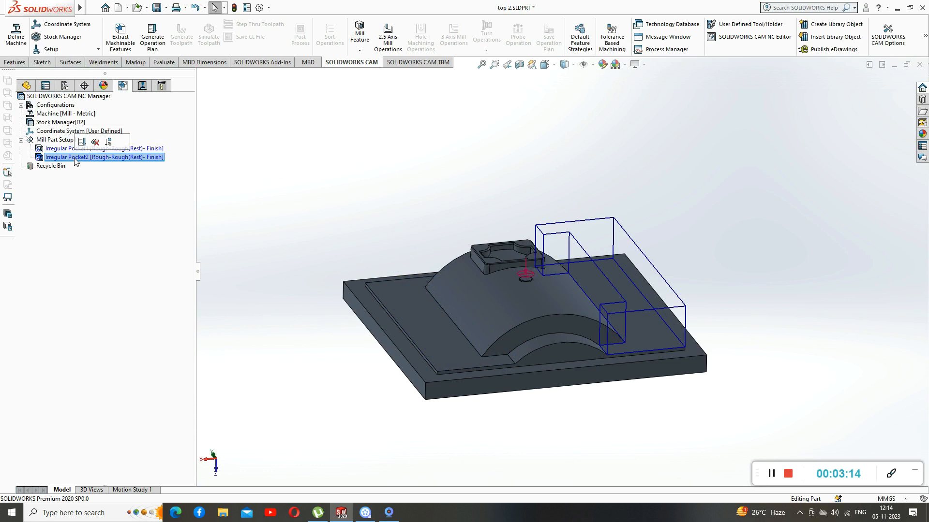
left_click(68, 149)
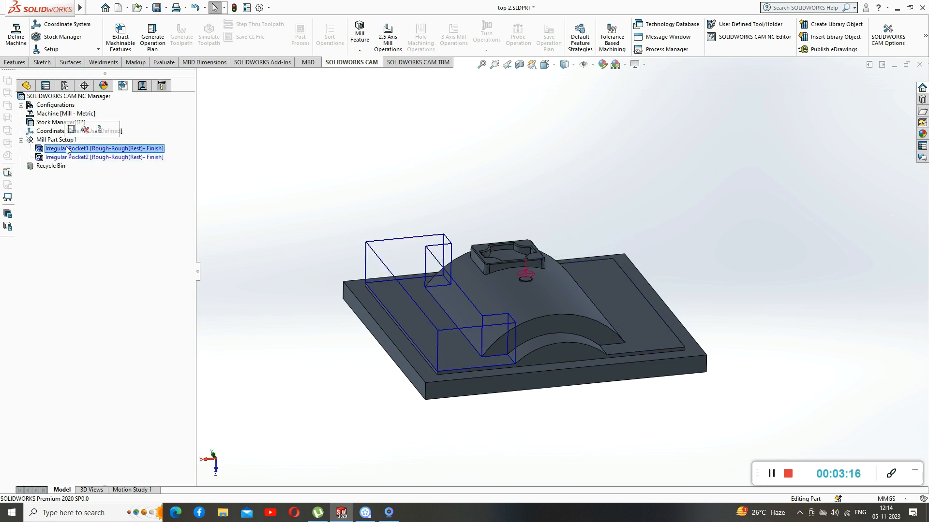
right_click(69, 149)
left_click(91, 325)
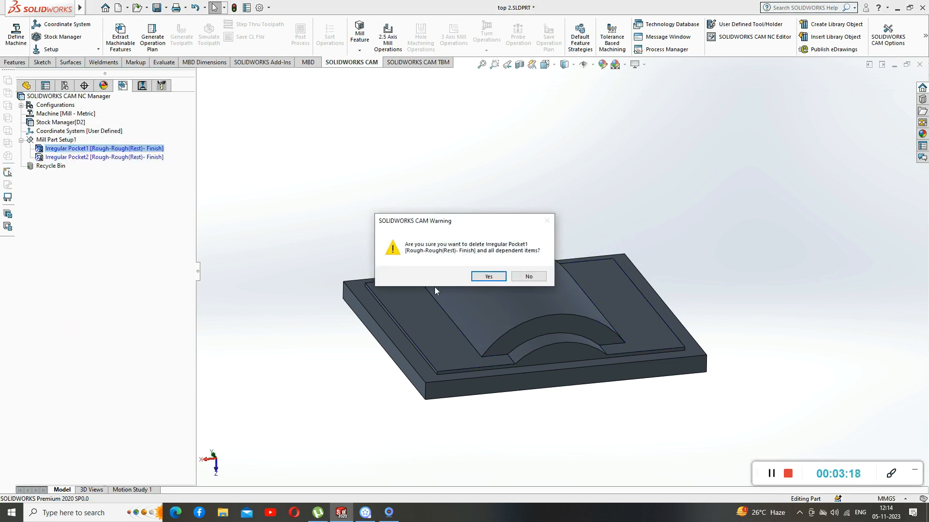
left_click(489, 277)
right_click(72, 148)
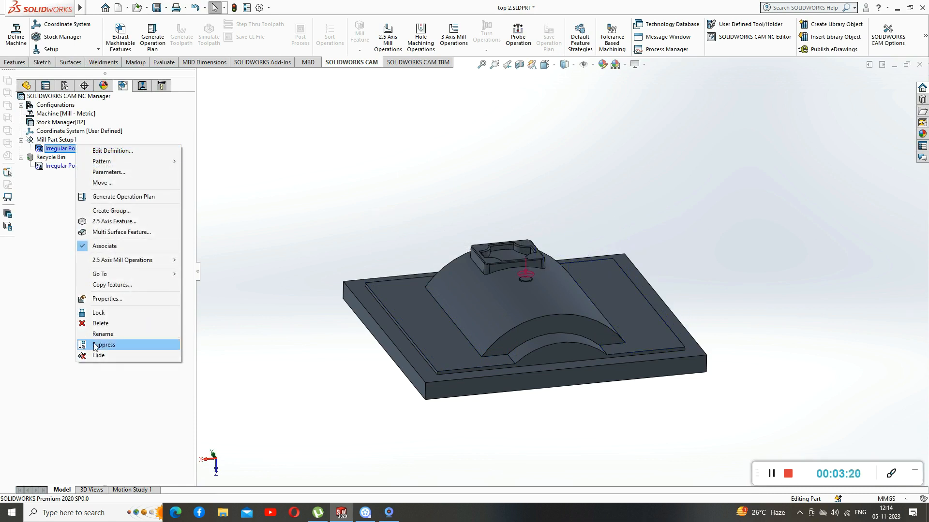
left_click(100, 323)
left_click(488, 277)
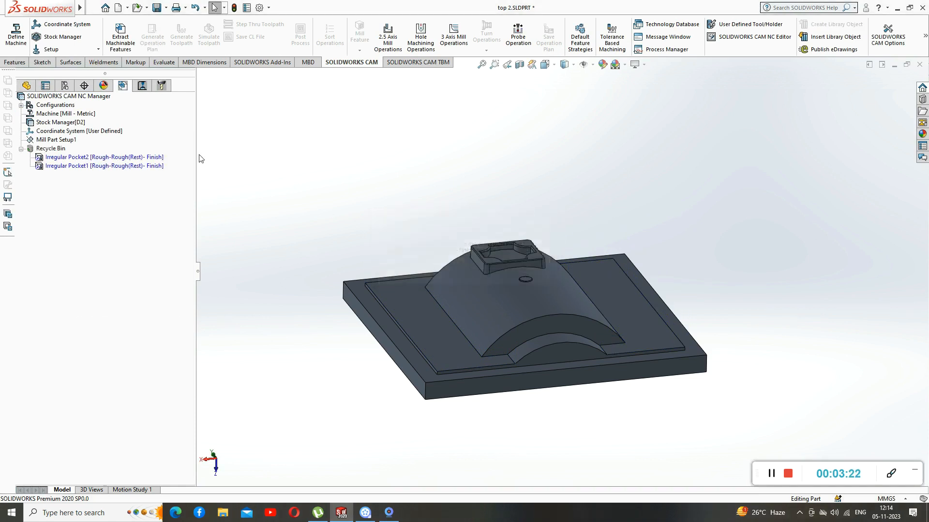
Step: Create a multi surface feature from the two flat faces beside the dome, using the Area Clearance, Z Level strategy
left_click(55, 141)
right_click(55, 141)
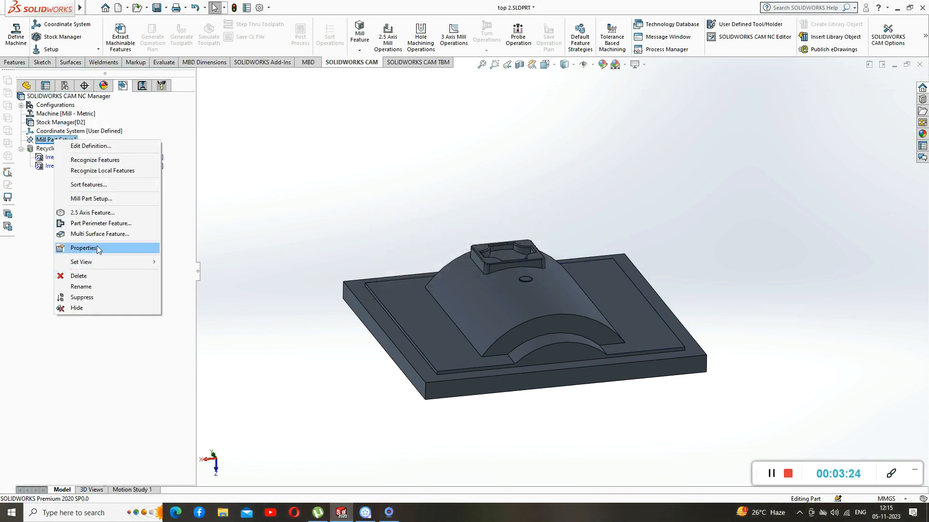
left_click(94, 234)
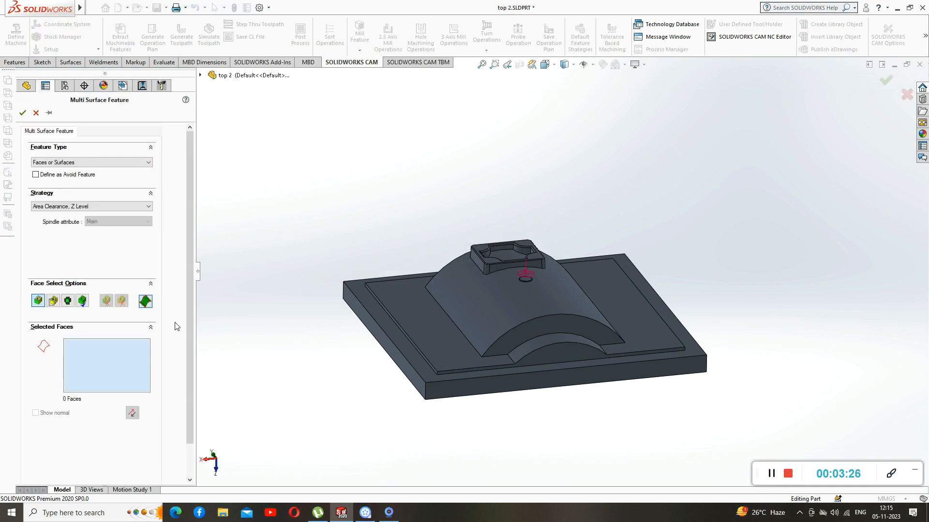
left_click(94, 162)
left_click(92, 161)
left_click(77, 214)
left_click(426, 332)
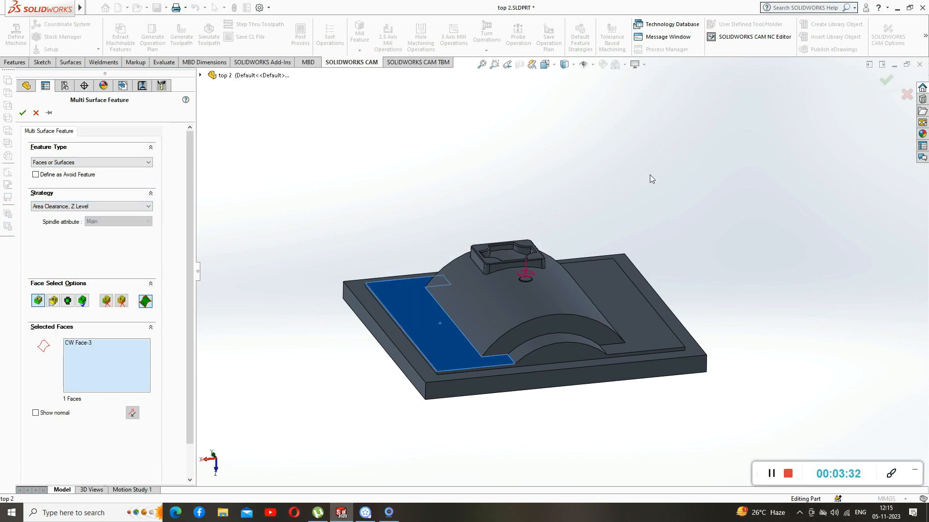
left_click(630, 290)
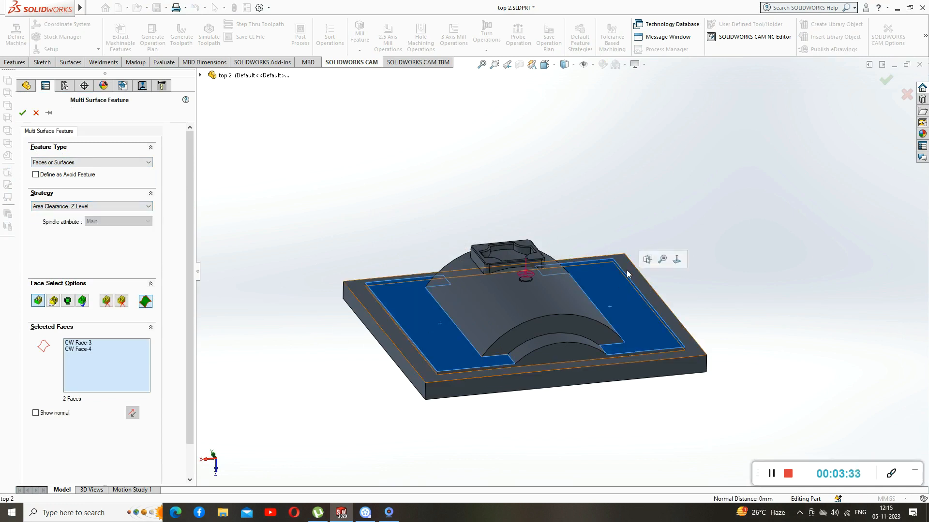
left_click(33, 113)
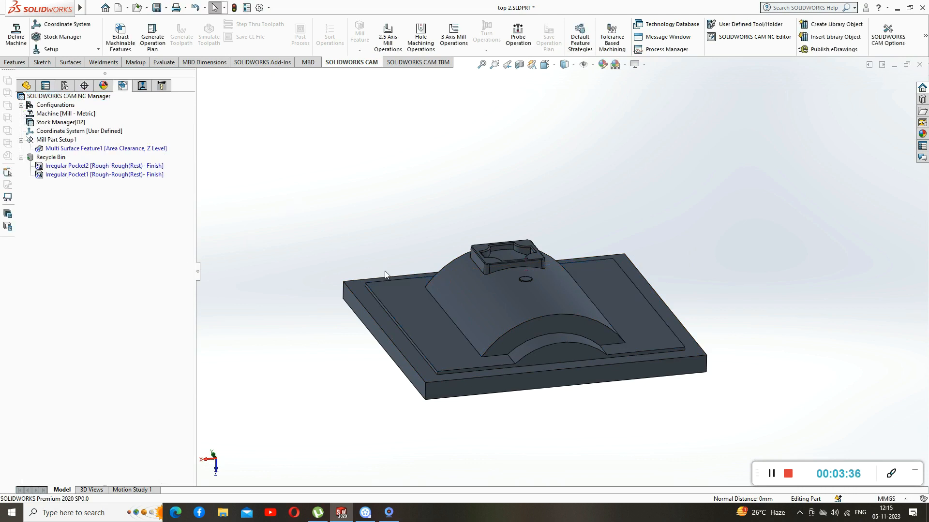
Step: Add a 3-axis Flat Area operation to the multi surface feature, using the T05 20 mm flat end tool
left_click(81, 150)
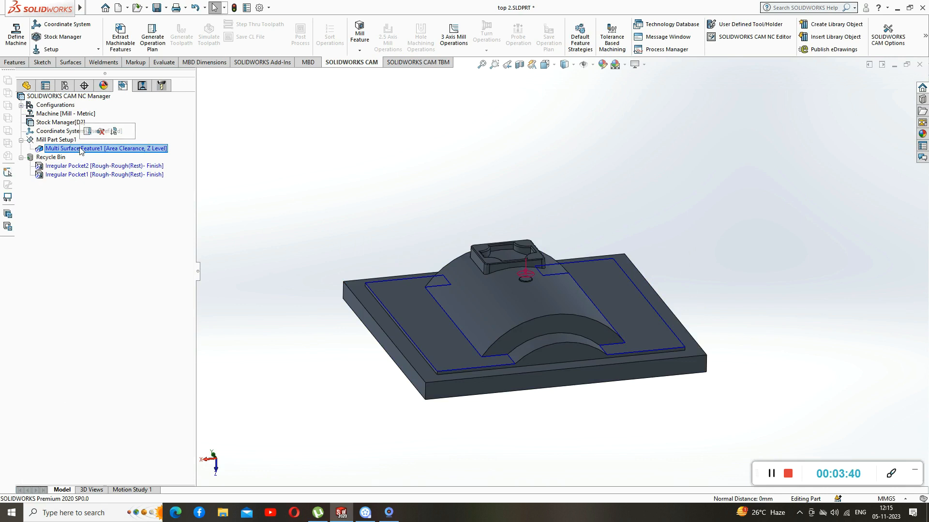
right_click(81, 150)
mouse_move(159, 228)
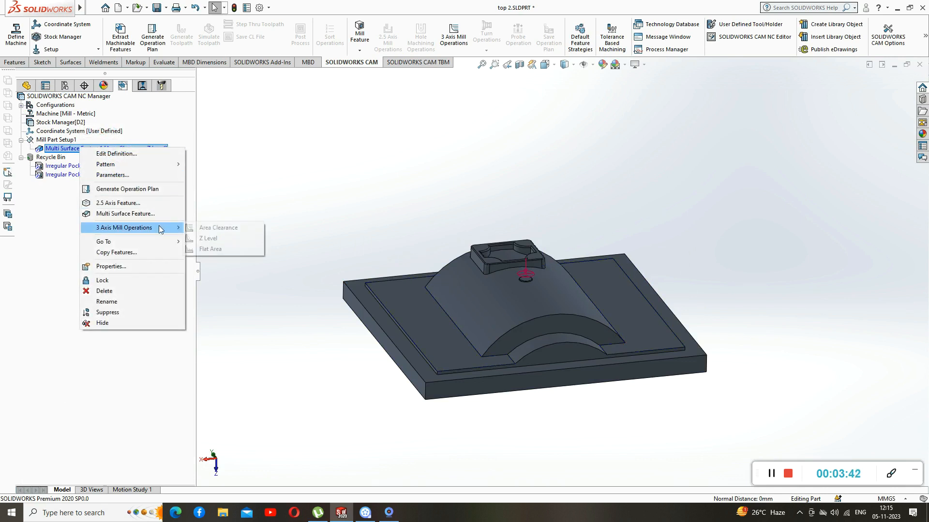
left_click(218, 250)
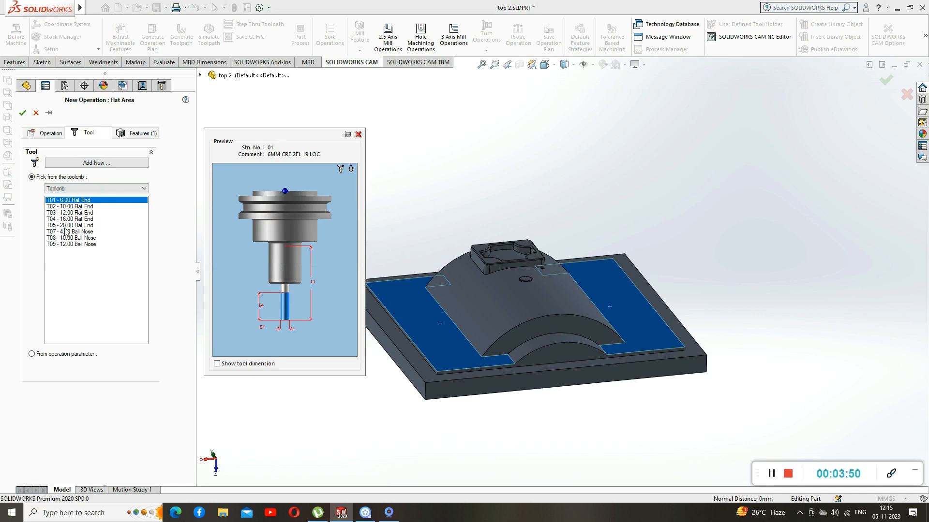
left_click(63, 225)
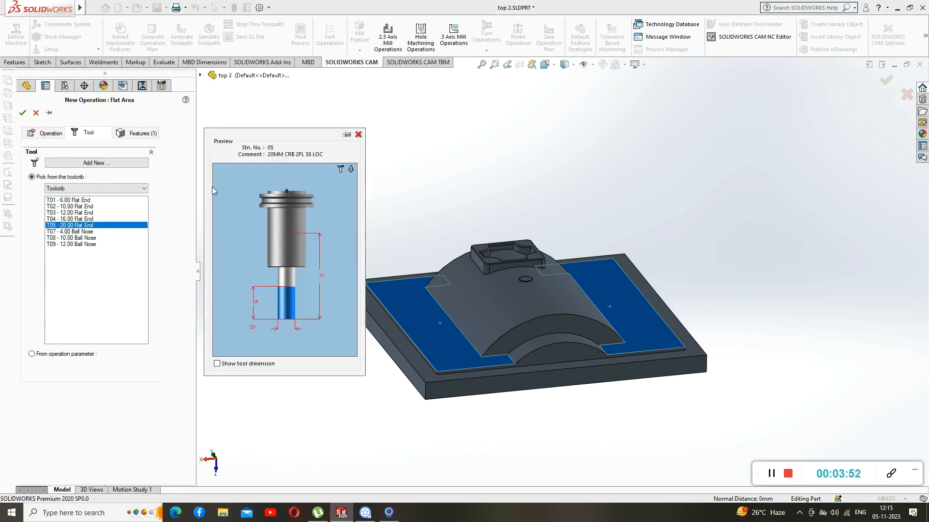
left_click(135, 133)
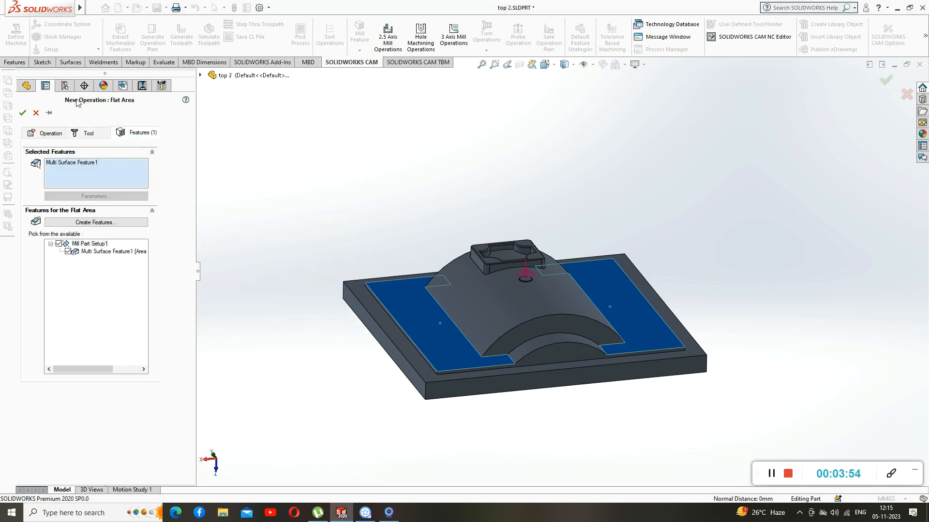
left_click(22, 115)
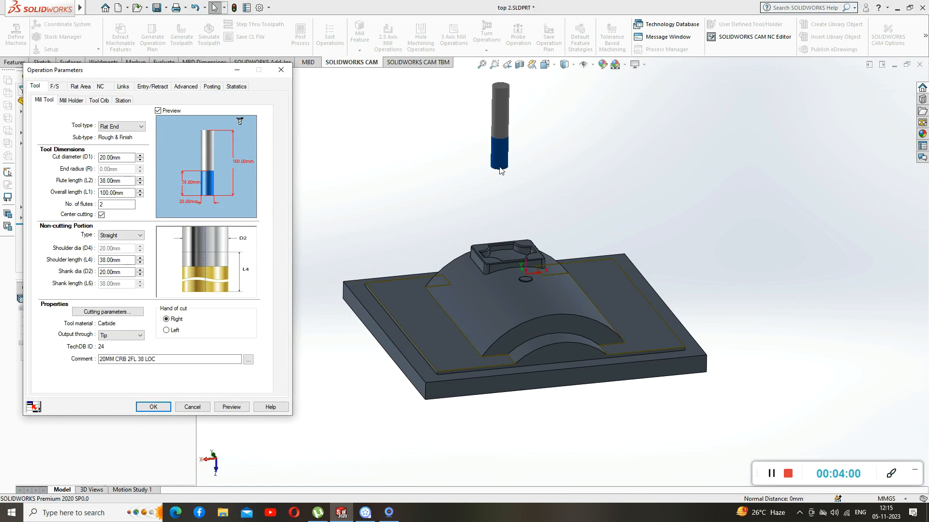
Step: Set the Flat Area operation's axial offsetting to 2 cuts with an axial offset of 25 mm
left_click(82, 87)
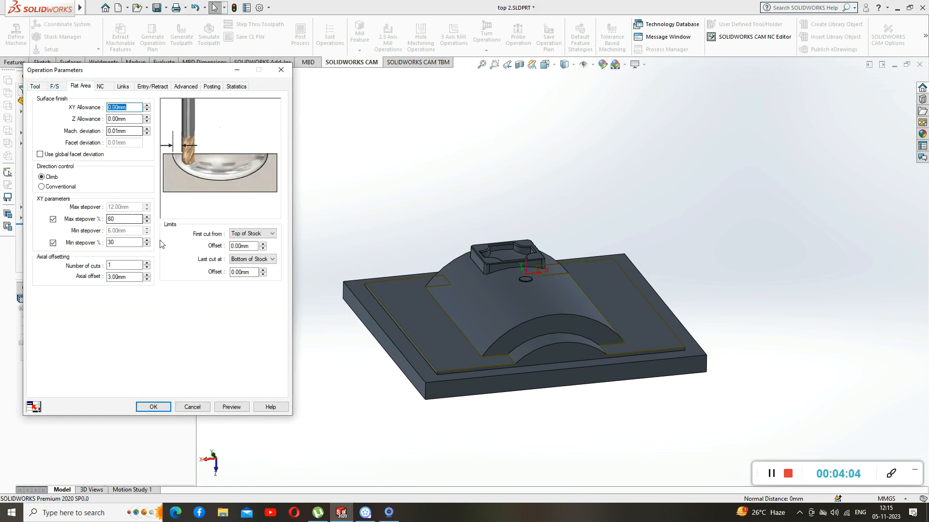
left_click(114, 265)
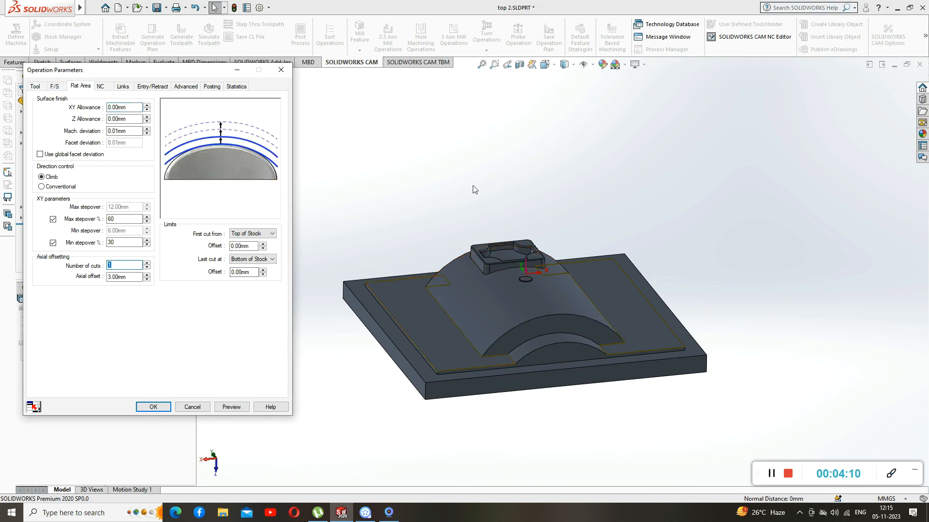
middle_click_drag(400, 293, 386, 224)
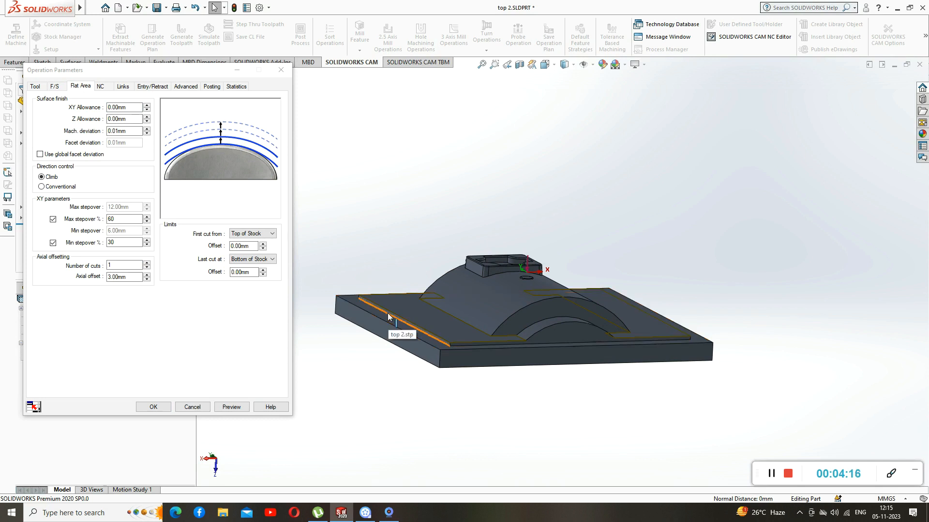
left_click(112, 266)
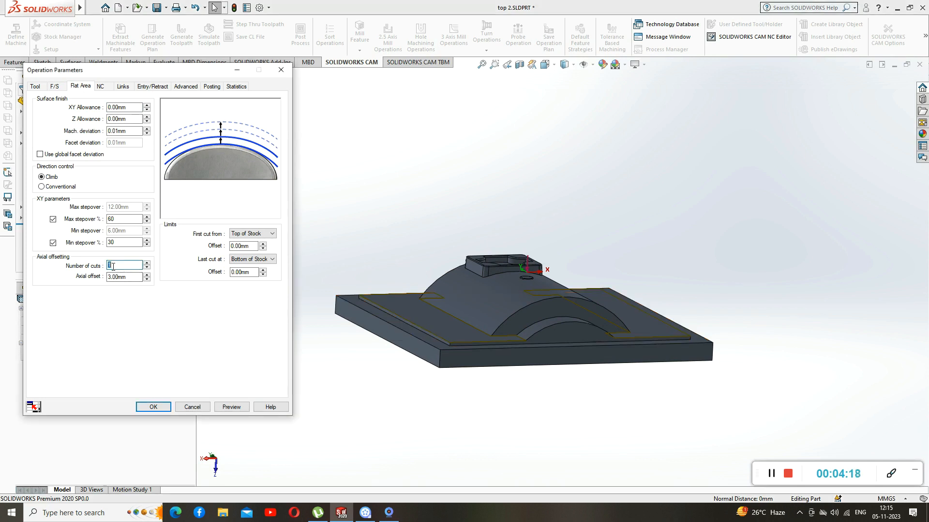
key("Tab")
type("2")
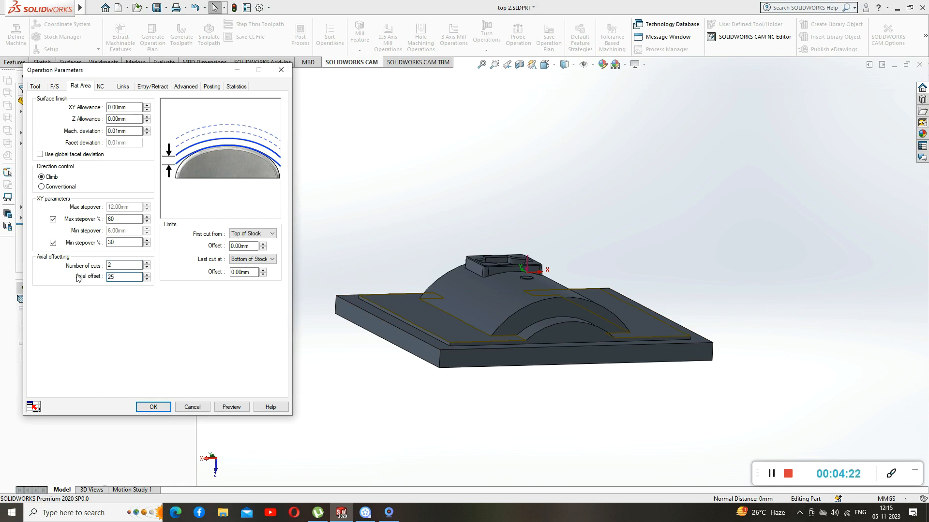
type("5")
key("shift+Tab")
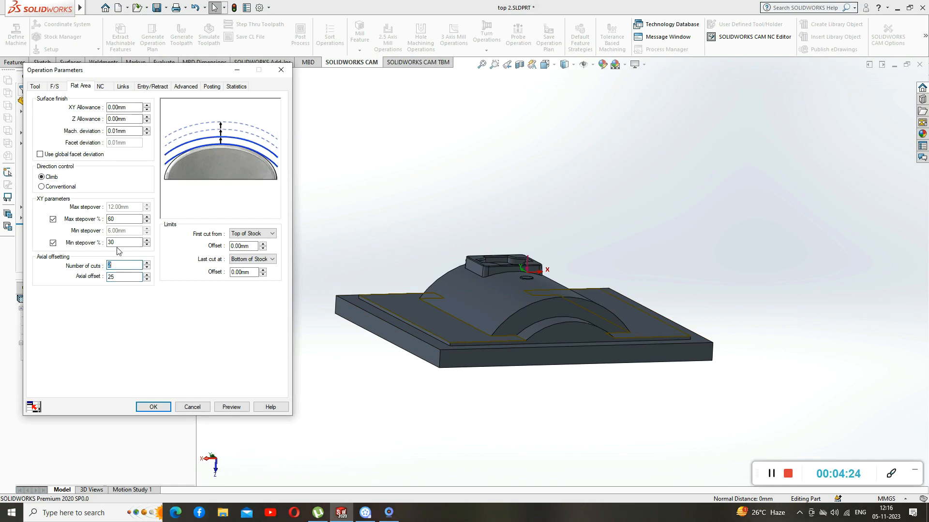
key("shift+Tab")
key("Tab")
Step: Review the remaining operation parameters, accept them and generate the toolpath of the Flat Area operation
left_click(101, 87)
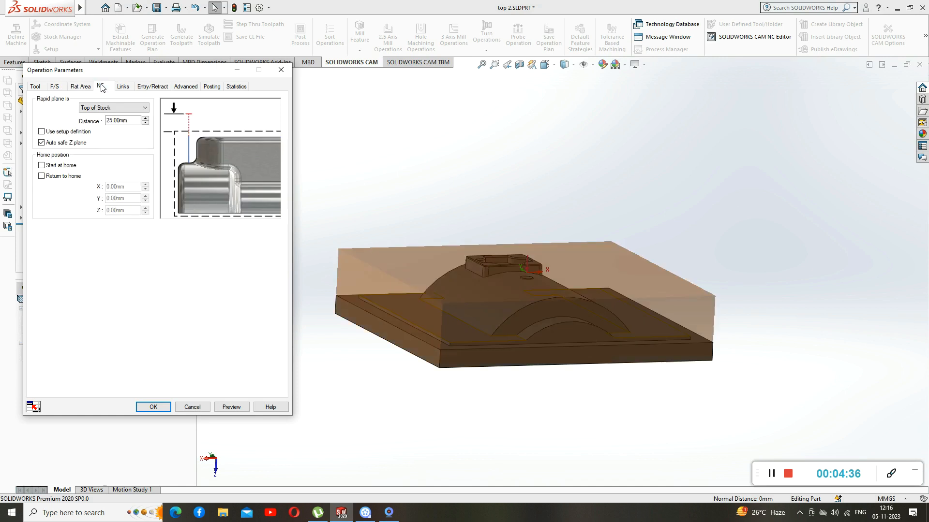
left_click(145, 86)
left_click(191, 86)
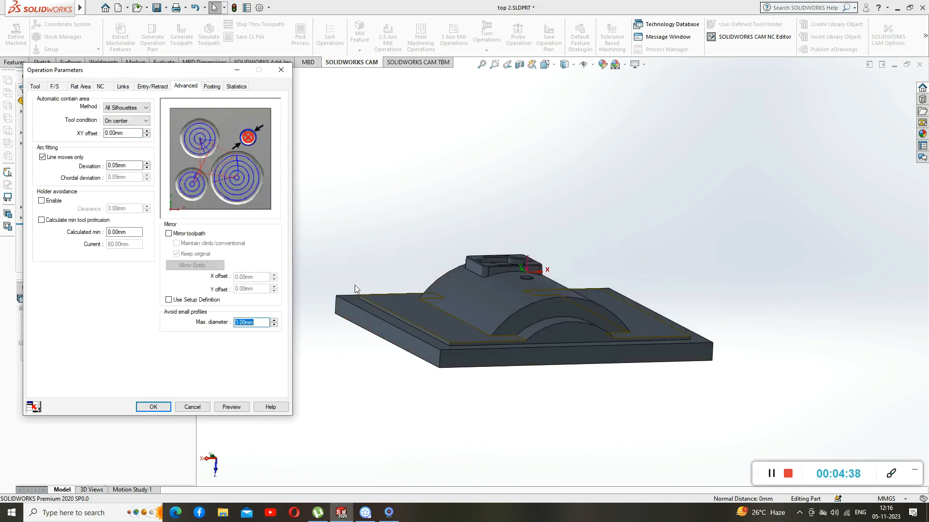
left_click(159, 407)
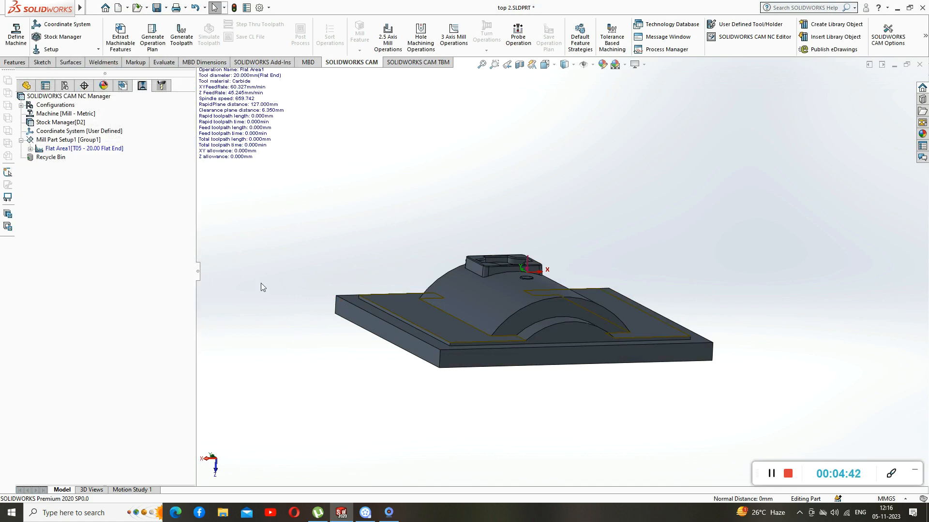
right_click(80, 149)
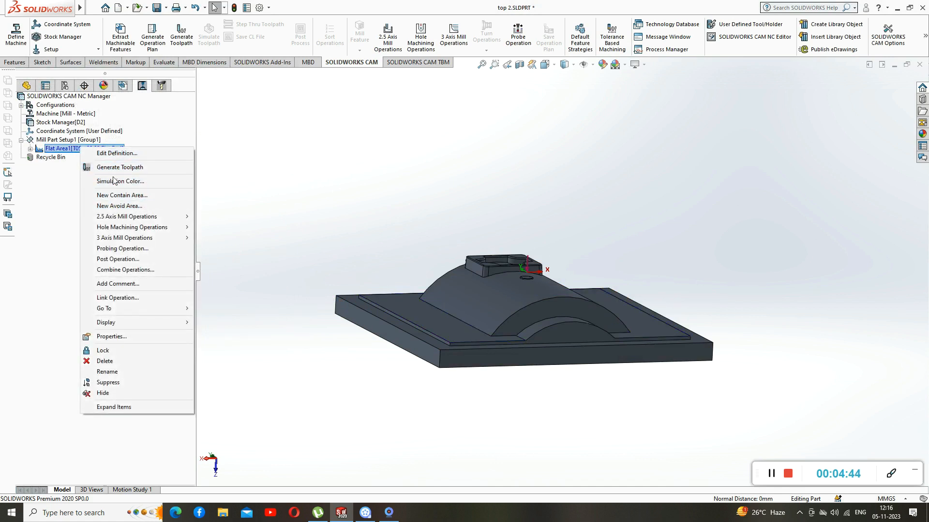
left_click(118, 166)
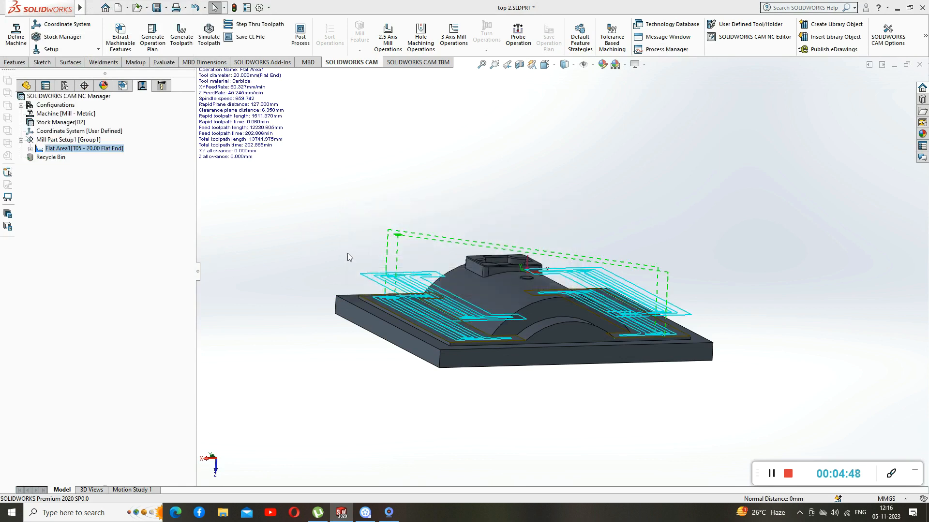
middle_click_drag(338, 245, 346, 222)
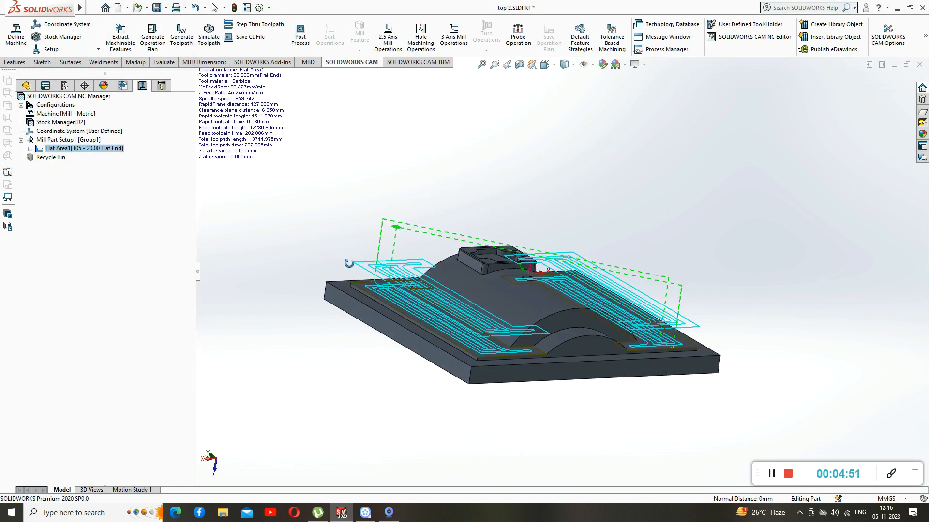
Step: Edit the Flat Area operation to use 25 cuts with a 2.2 mm axial offset and regenerate its toolpath
right_click(75, 149)
left_click(96, 155)
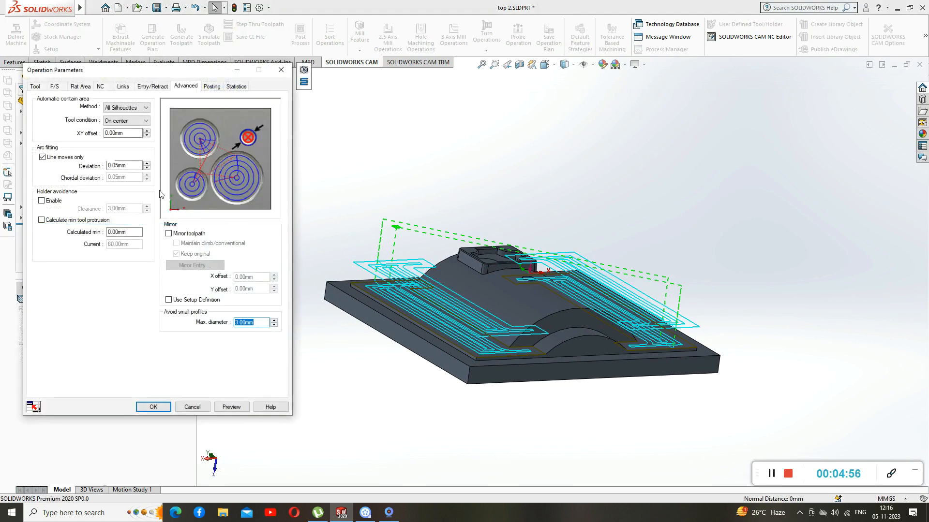
left_click(84, 87)
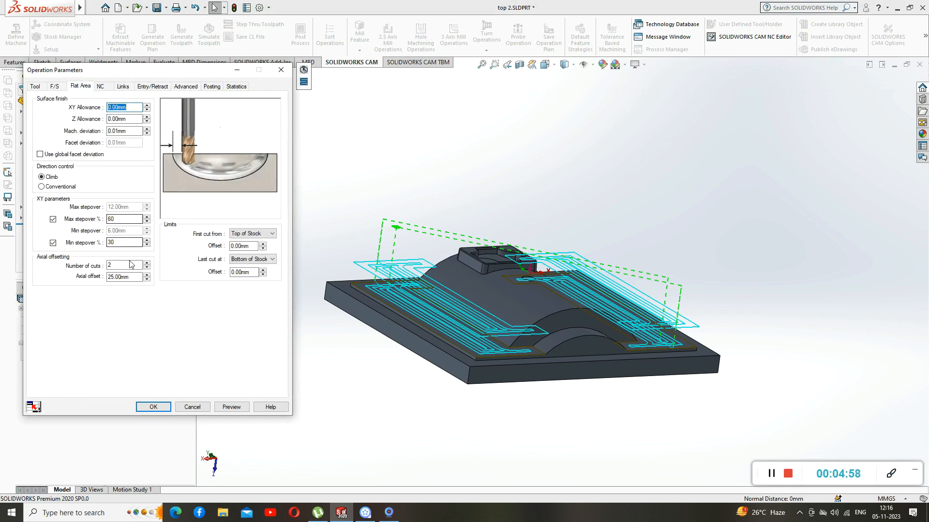
left_click(110, 264)
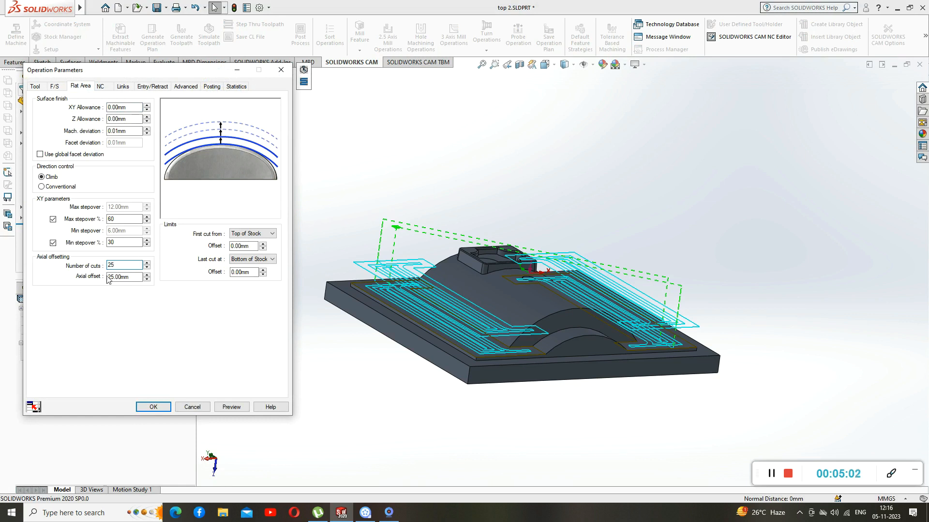
left_click(110, 277)
double_click(109, 277)
type("2")
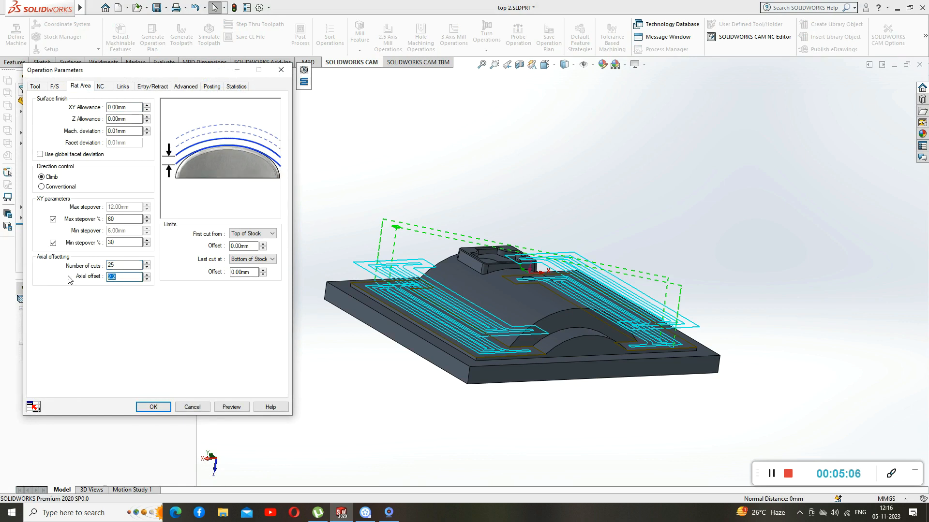
key("Return")
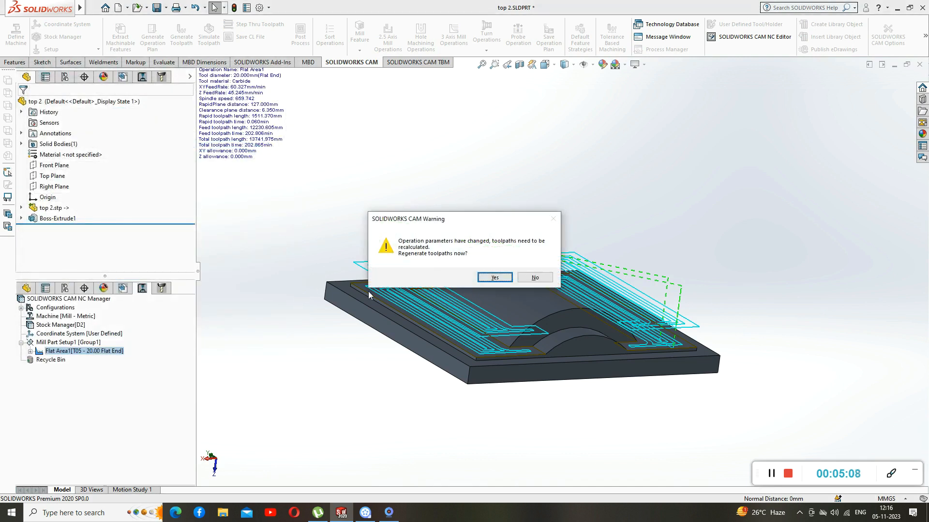
left_click(495, 277)
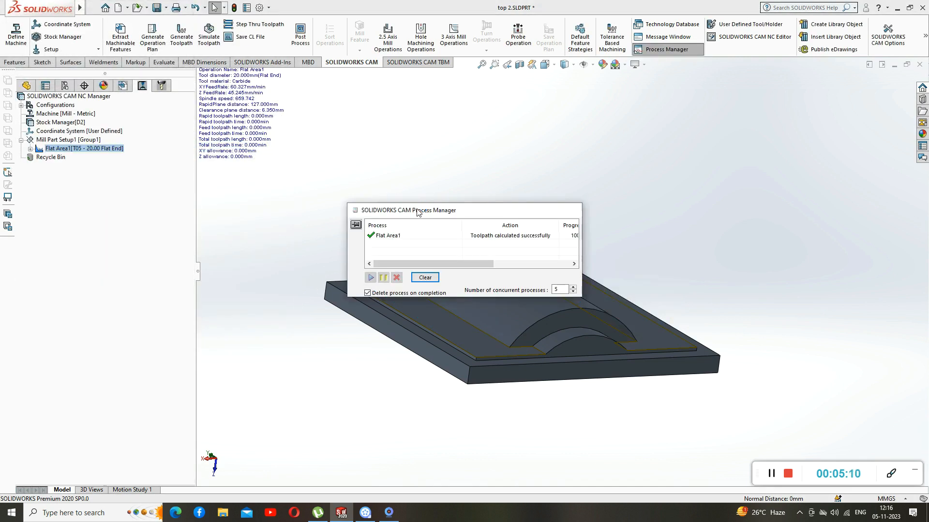
Step: Simulate the Flat Area toolpath on the stock, raising the playback speed to maximum
middle_click_drag(359, 364, 342, 402)
scroll(348, 231, "up", 3)
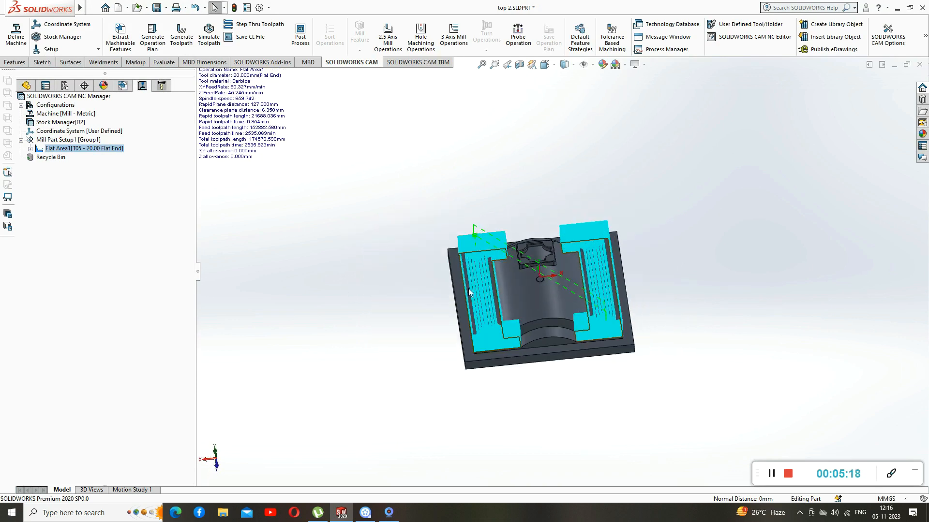
scroll(670, 319, "down", 2)
middle_click_drag(474, 147, 483, 271)
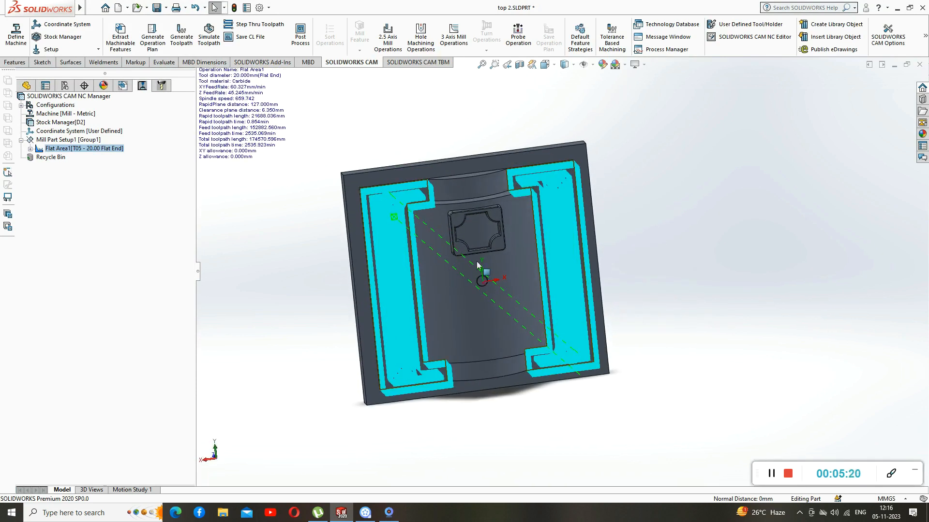
left_click(209, 33)
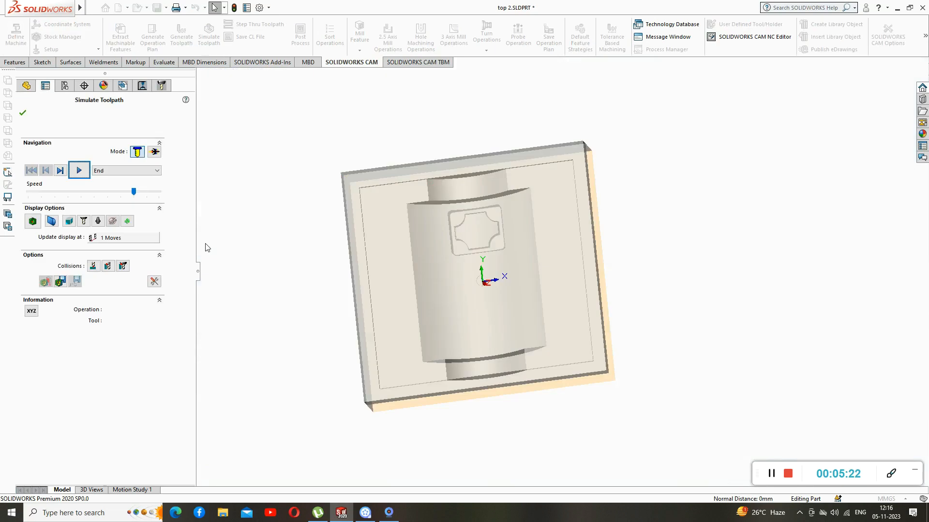
middle_click_drag(272, 343, 255, 300)
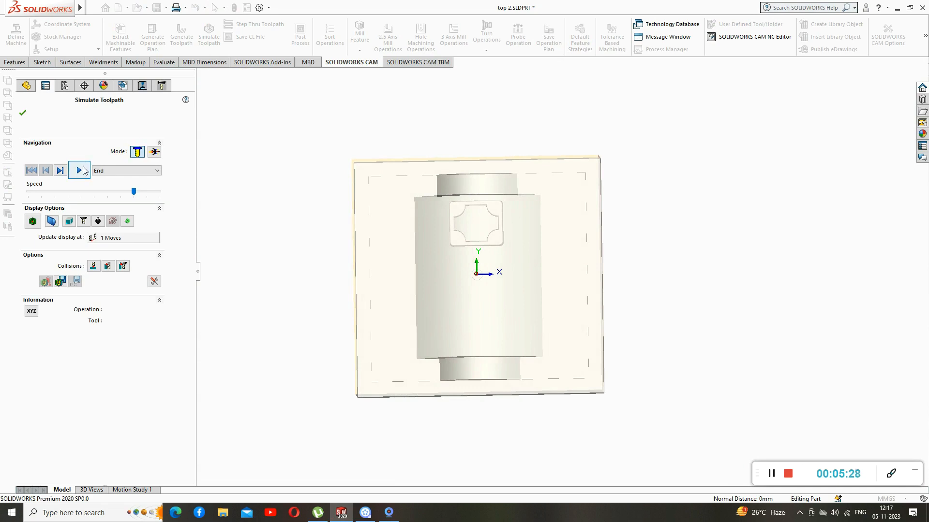
left_click(80, 170)
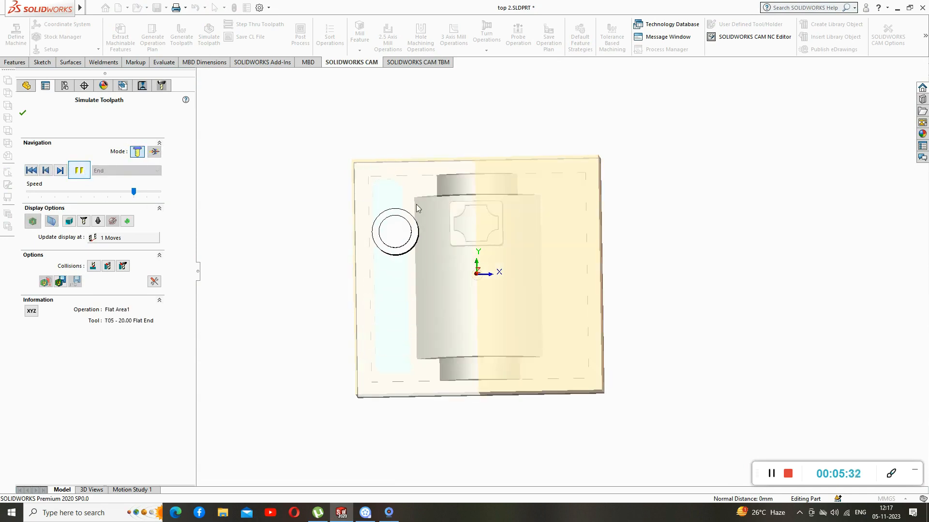
scroll(419, 237, "down", 2)
middle_click_drag(305, 209, 307, 191)
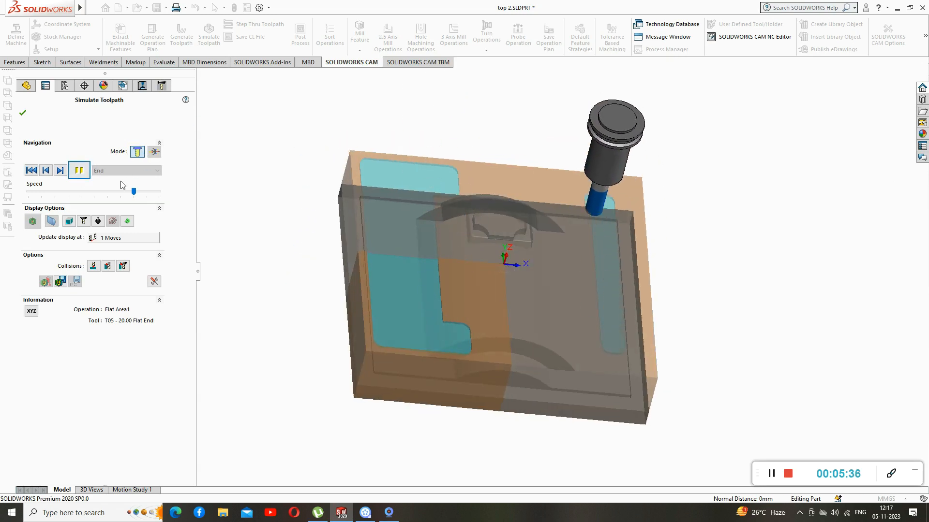
left_click_drag(134, 192, 166, 198)
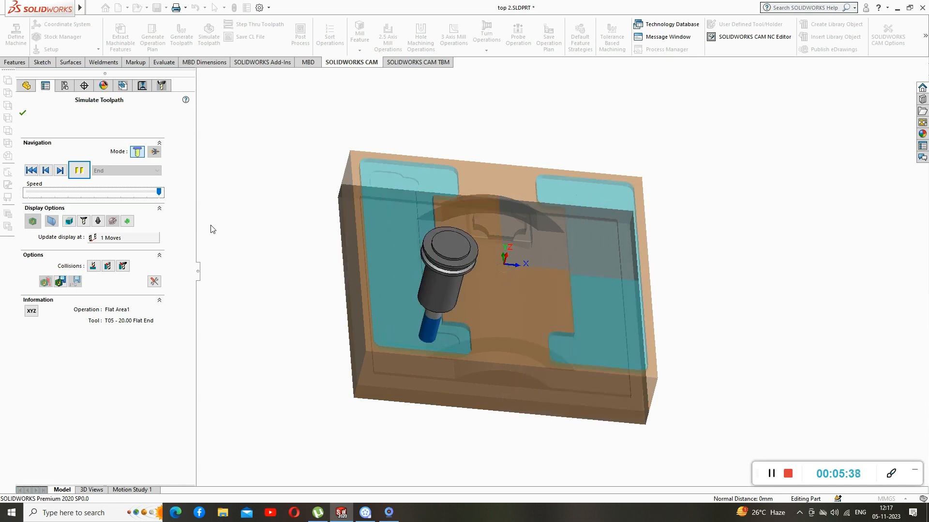
Step: Examine the simulated cuts on both sides of the dome and close the simulation
middle_click_drag(438, 141, 610, 207)
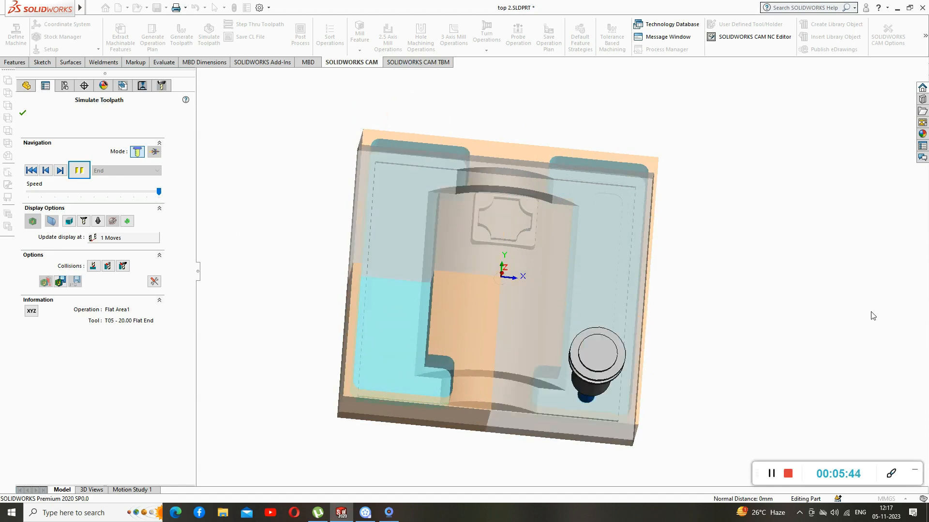
middle_click_drag(771, 237, 738, 285)
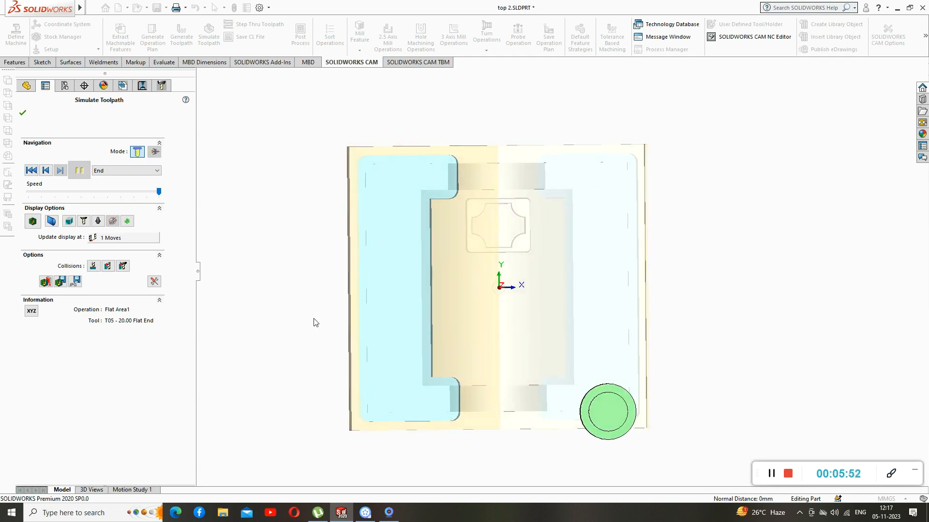
middle_click_drag(265, 376, 284, 286)
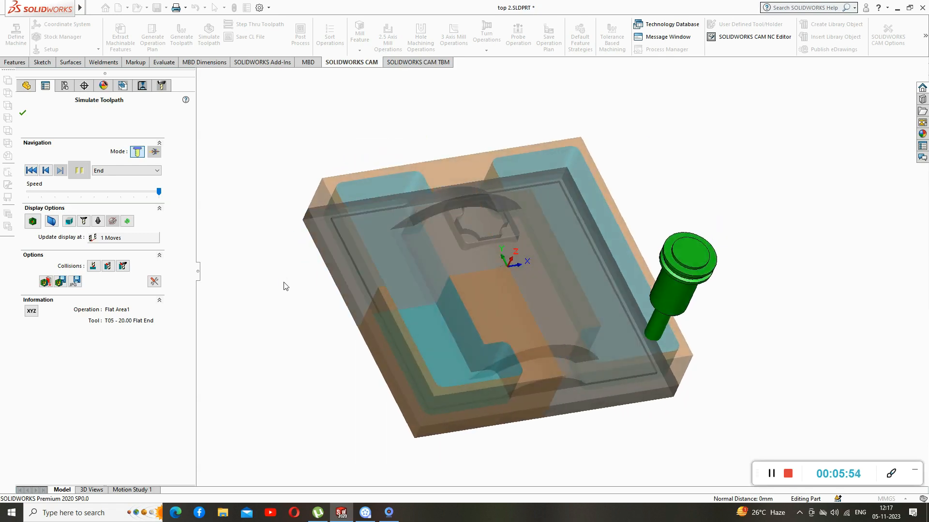
scroll(406, 241, "down", 5)
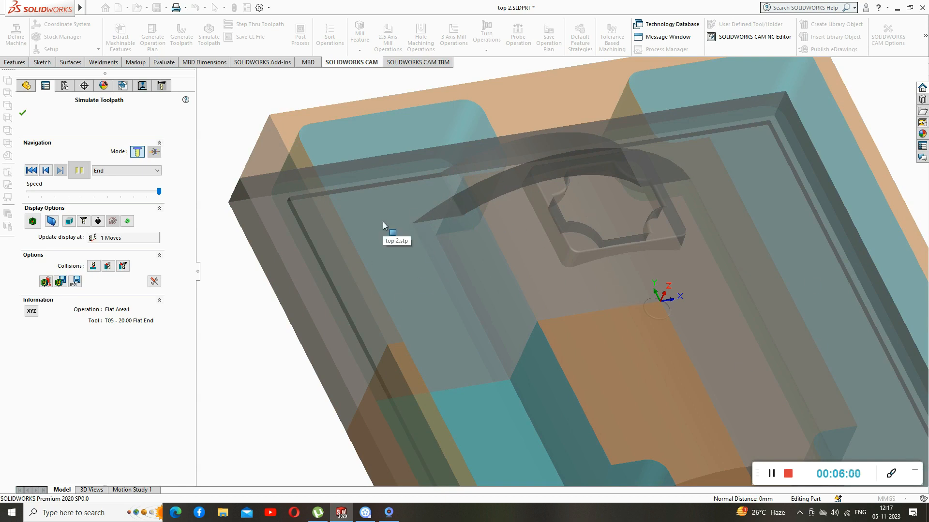
left_click(23, 113)
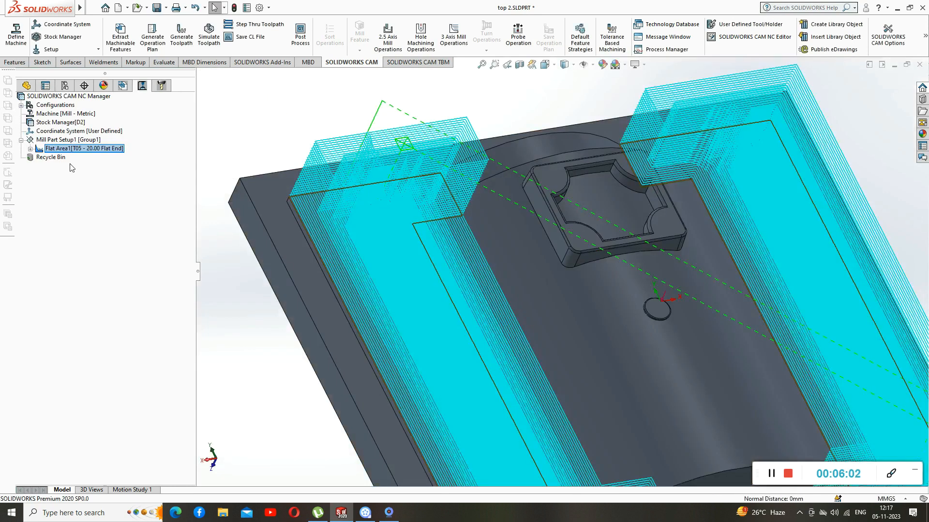
Step: Edit Avoid Group 1 of the Flat Area operation and start creating a new avoid feature for it
scroll(589, 312, "up", 5)
scroll(597, 317, "down", 3)
scroll(593, 278, "up", 3)
middle_click_drag(696, 297, 721, 345)
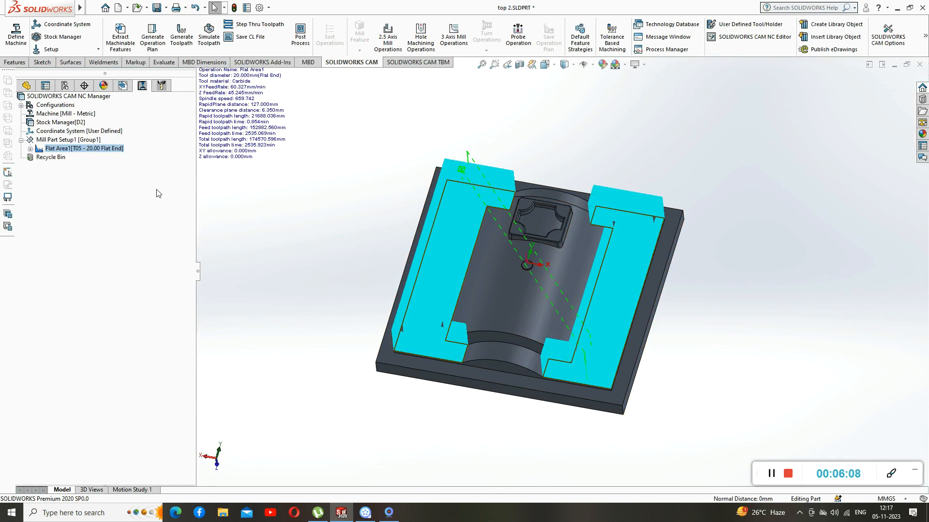
left_click(30, 148)
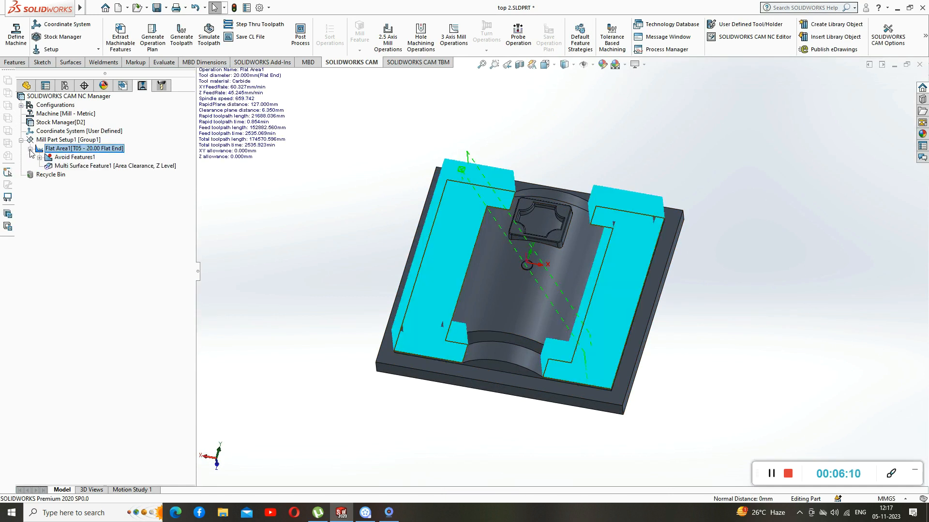
left_click(39, 158)
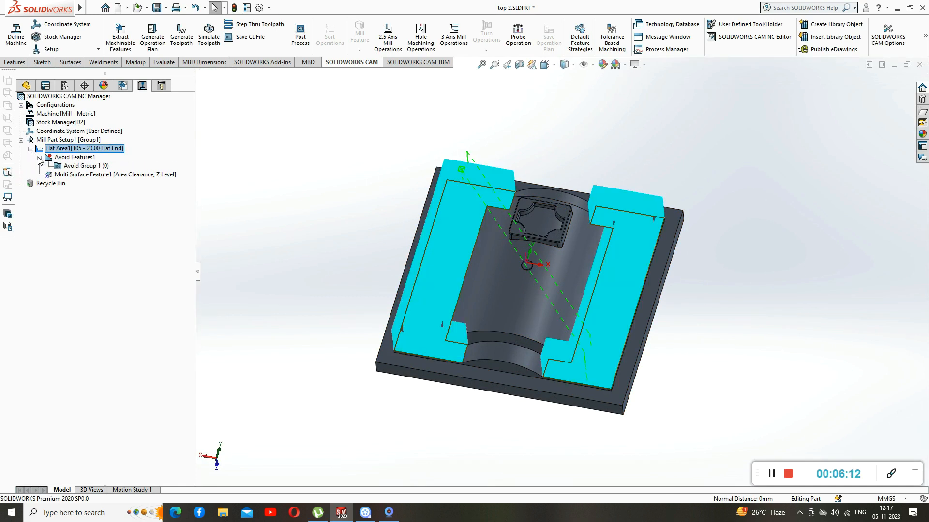
left_click(75, 166)
right_click(75, 167)
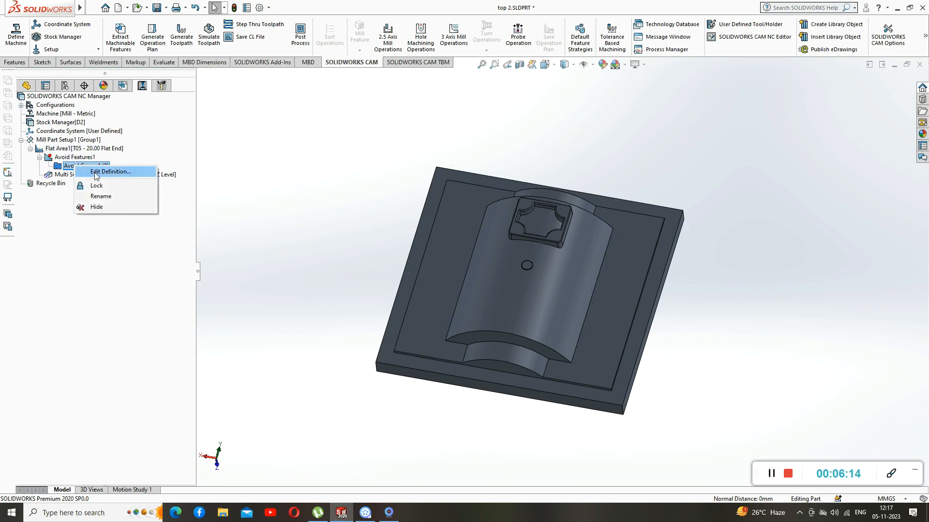
left_click(97, 172)
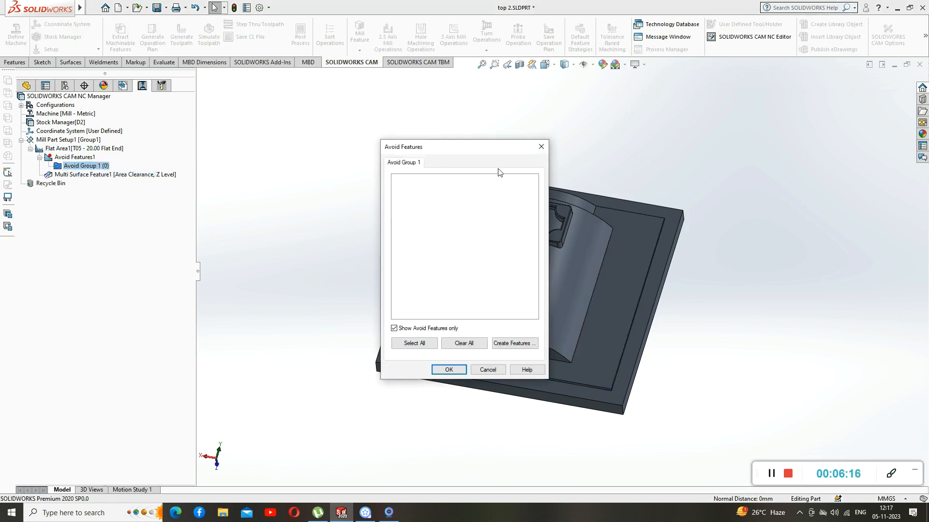
left_click(514, 343)
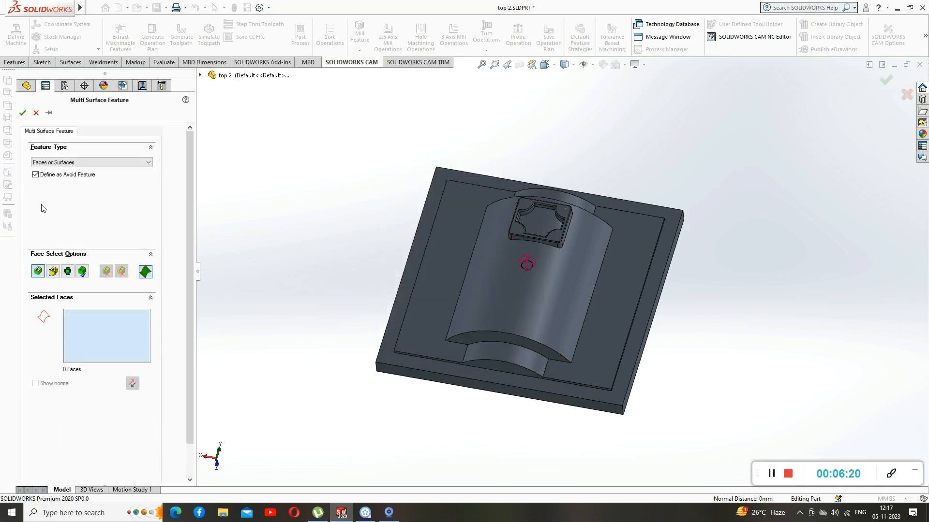
Step: Create a multi surface avoid feature by window-selecting all faces of the central dome, its stepped ends and the raised square boss
middle_click_drag(652, 142, 642, 202)
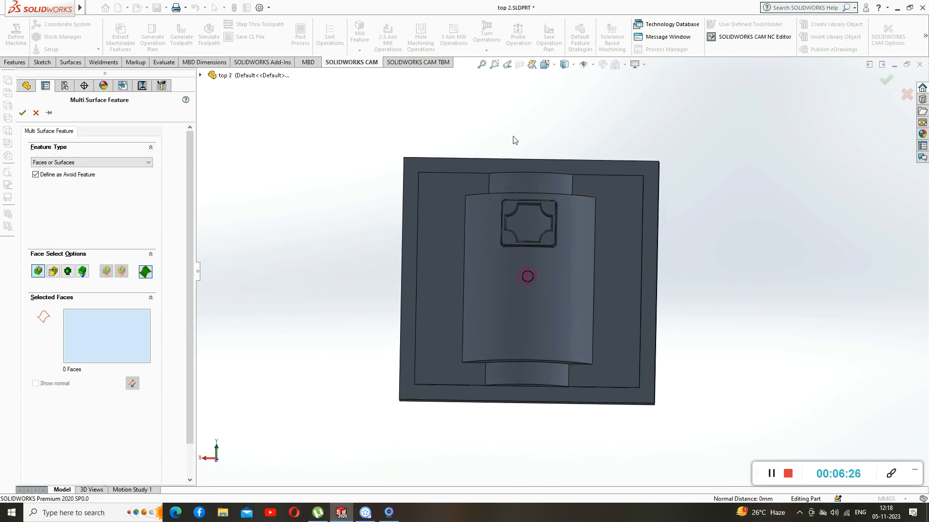
left_click(565, 64)
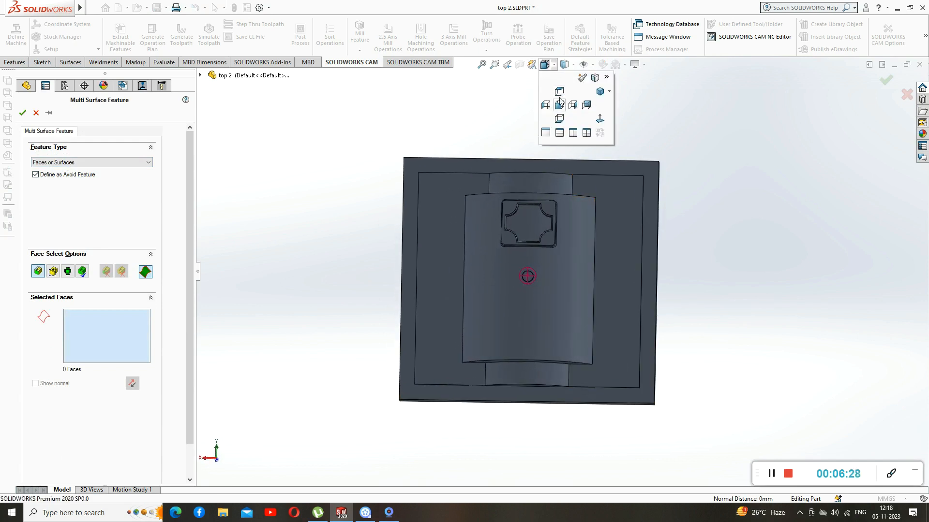
left_click(545, 65)
left_click(594, 78)
left_click(408, 326)
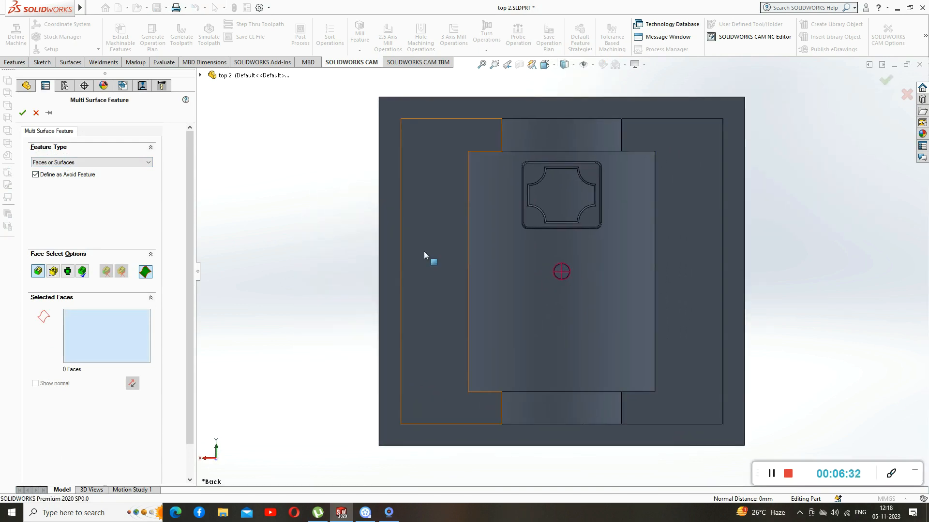
left_click(53, 272)
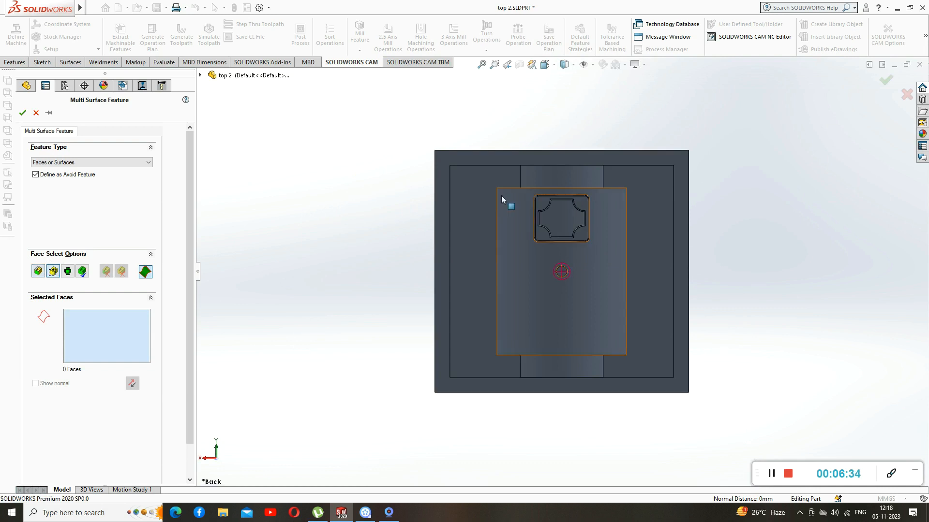
left_click_drag(486, 126, 641, 386)
scroll(549, 270, "down", 3)
scroll(487, 264, "up", 3)
middle_click_drag(345, 333, 340, 173)
scroll(715, 272, "down", 2)
scroll(634, 275, "up", 2)
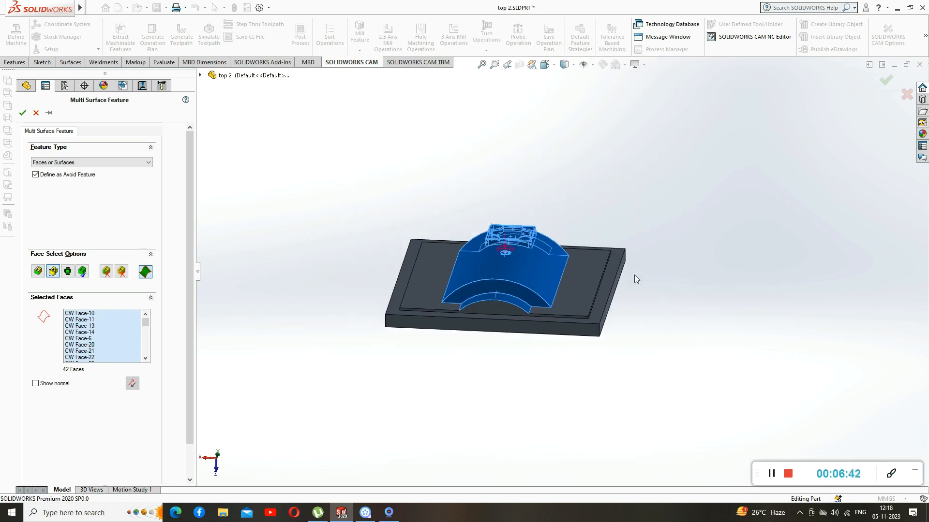
left_click(23, 112)
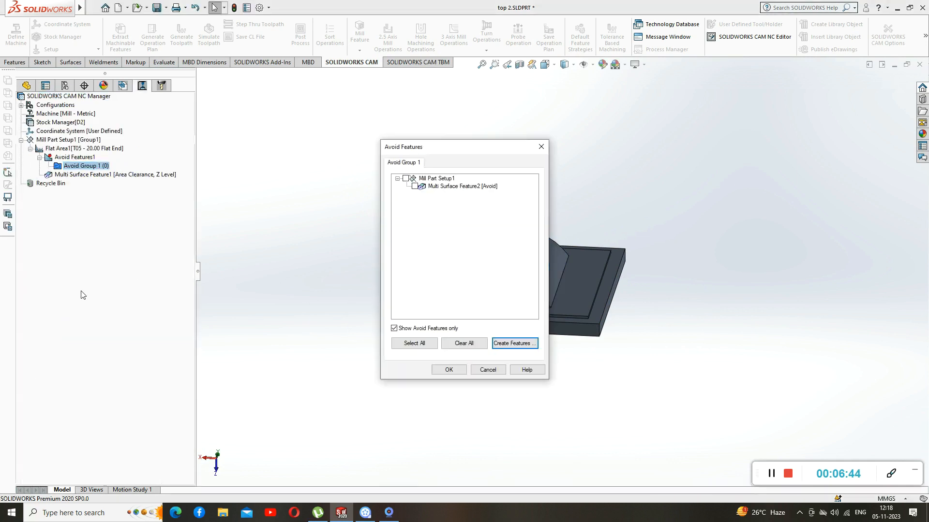
Step: Include the new avoid feature in Avoid Group 1 and regenerate the Flat Area toolpath
left_click(414, 187)
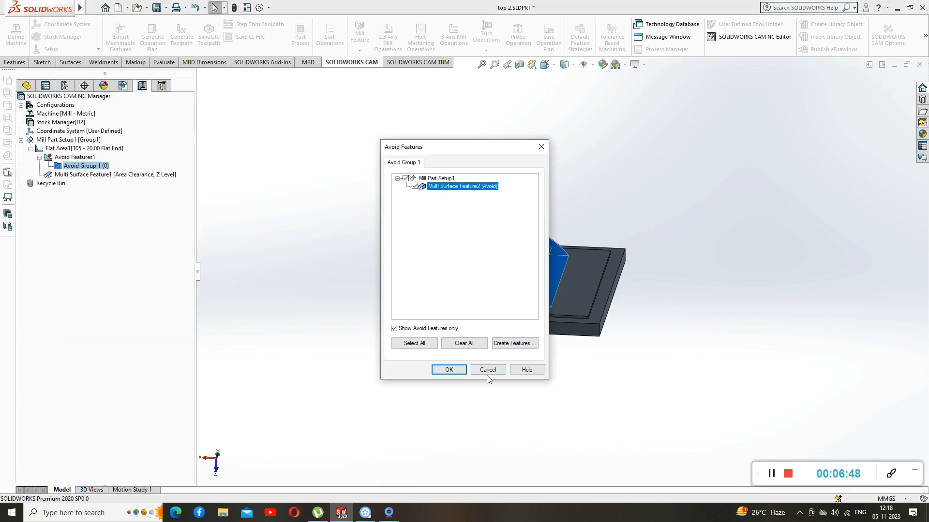
left_click(448, 370)
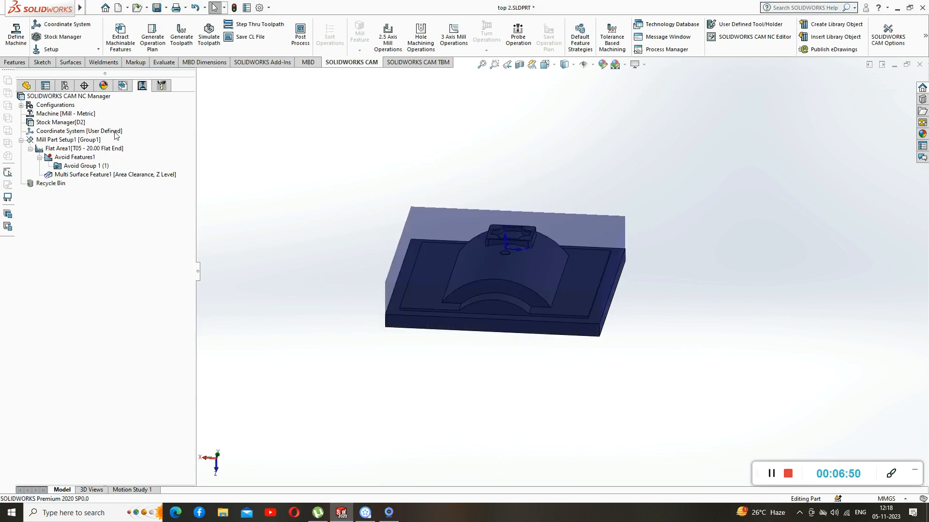
middle_click_drag(359, 257, 344, 324)
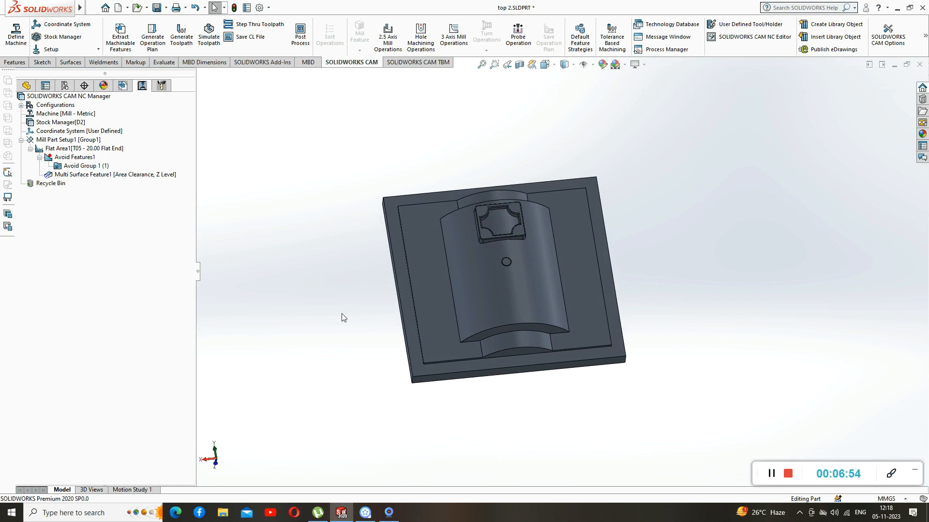
left_click(76, 148)
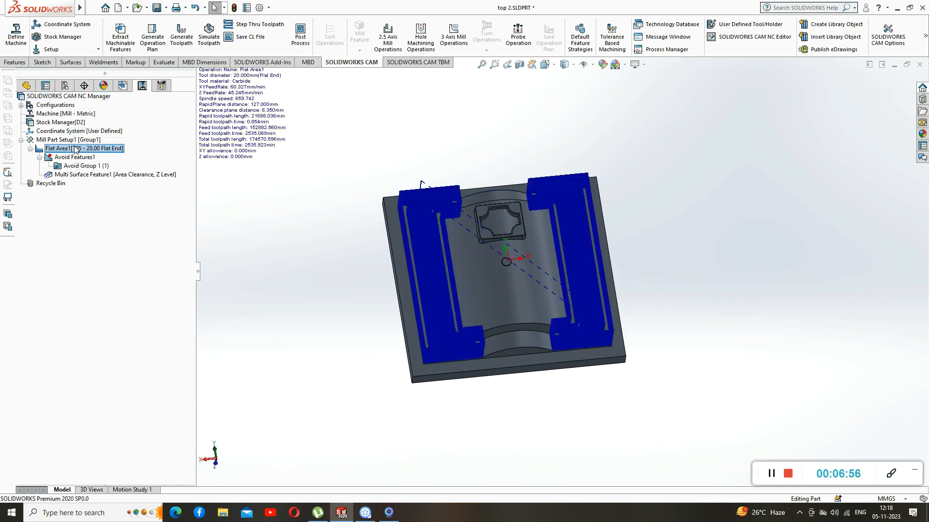
right_click(76, 148)
left_click(99, 169)
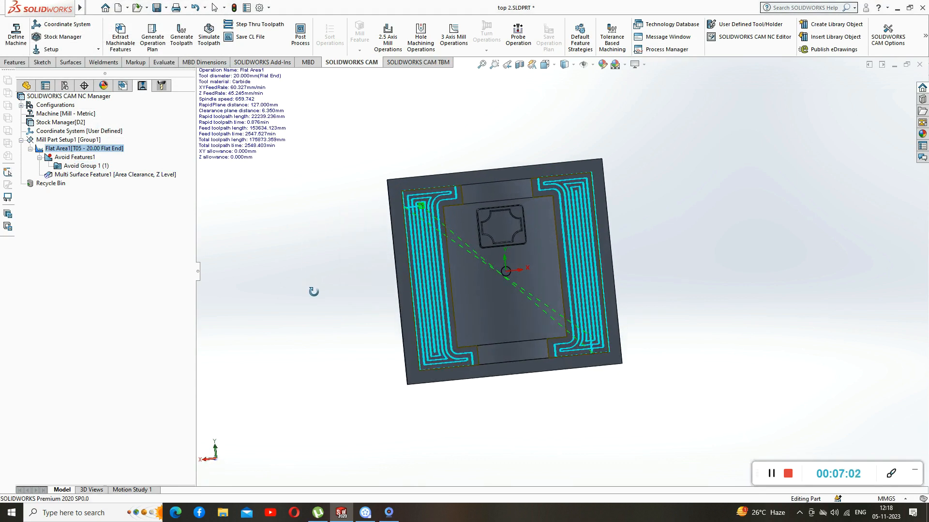
Step: Examine the regenerated Flat Area toolpath around the dome's corners and on both sides of the part
scroll(488, 196, "down", 3)
scroll(488, 196, "down", 4)
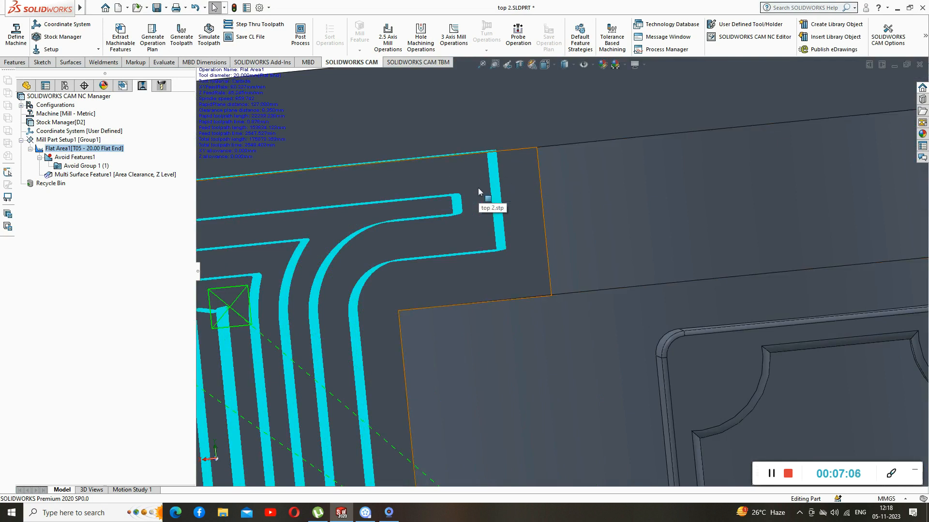
scroll(476, 186, "up", 5)
scroll(489, 208, "down", 5)
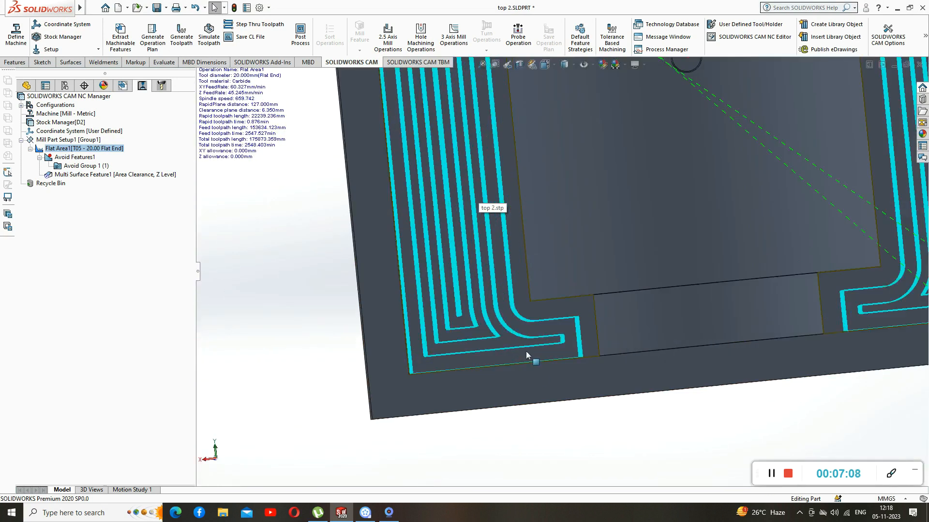
scroll(549, 330, "up", 5)
scroll(662, 278, "down", 6)
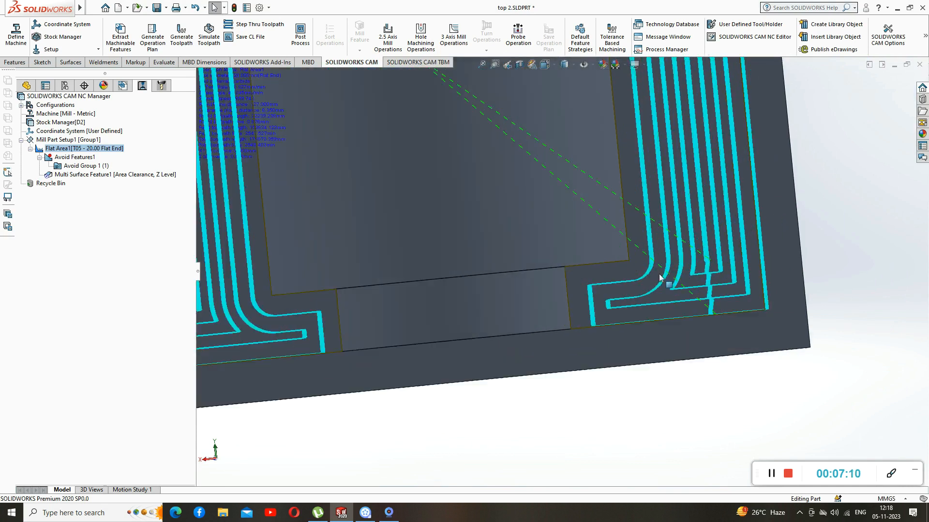
scroll(612, 308, "up", 5)
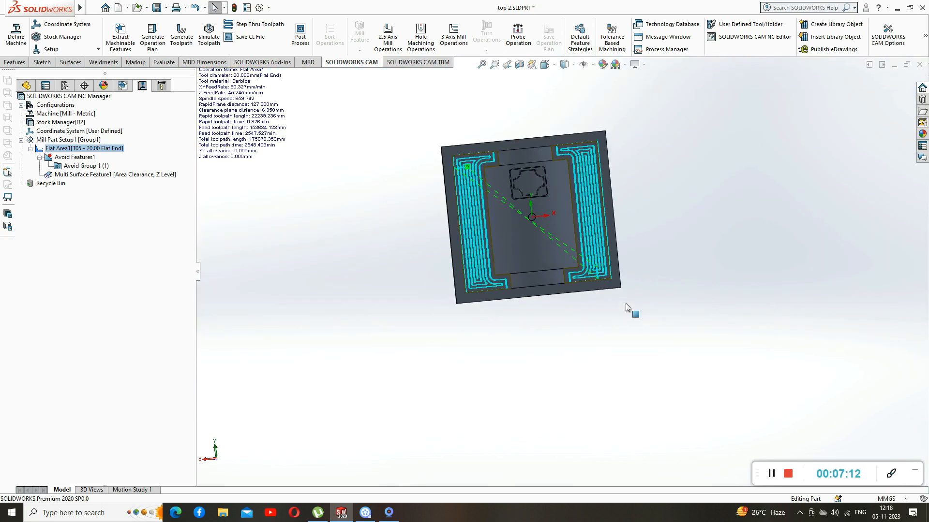
middle_click_drag(560, 363, 590, 300)
scroll(506, 190, "down", 5)
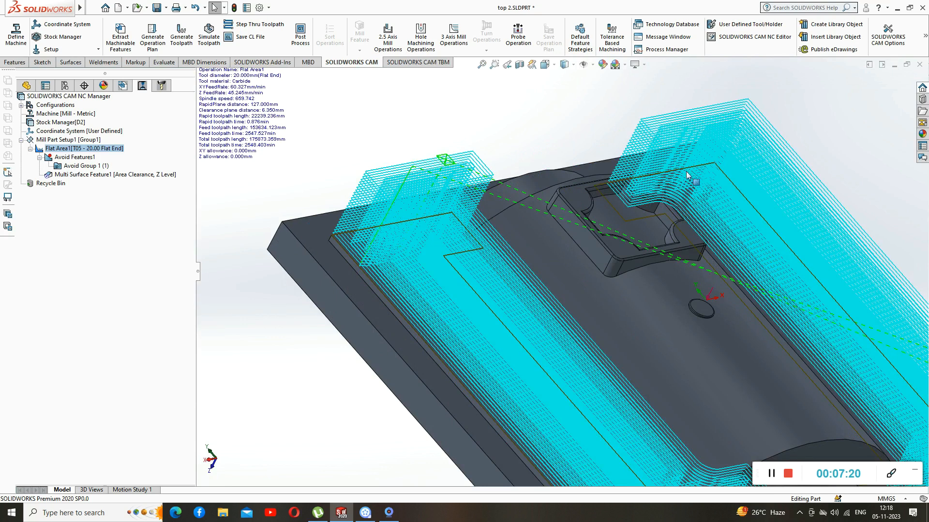
scroll(573, 166, "up", 5)
middle_click_drag(744, 323, 711, 317)
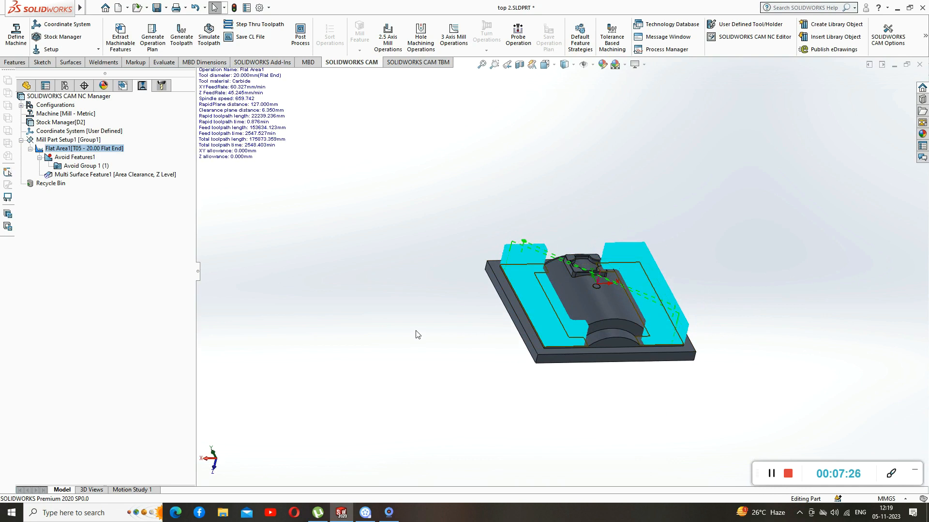
scroll(481, 319, "down", 3)
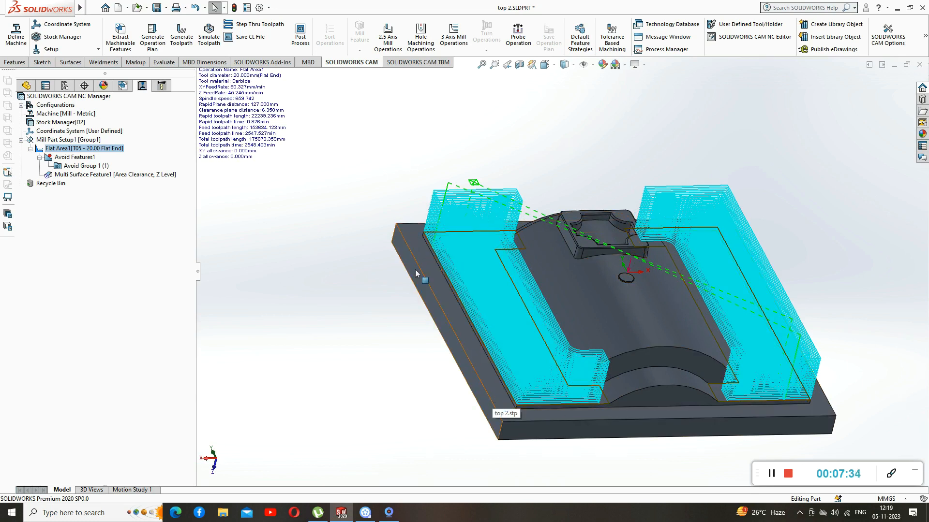
middle_click_drag(363, 243, 355, 284)
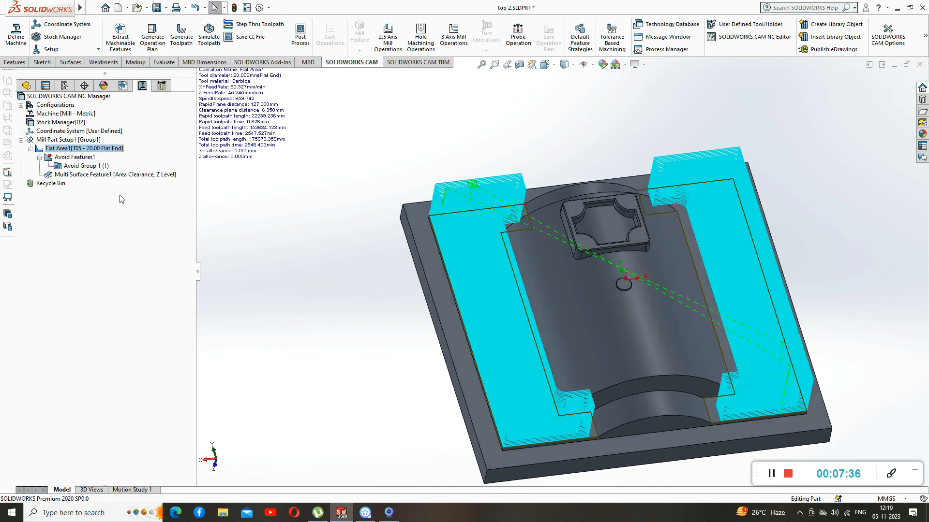
Step: Add a second Flat Area operation to Mill Part Setup1 with the T05 - 20.00 Flat End tool
left_click(61, 149)
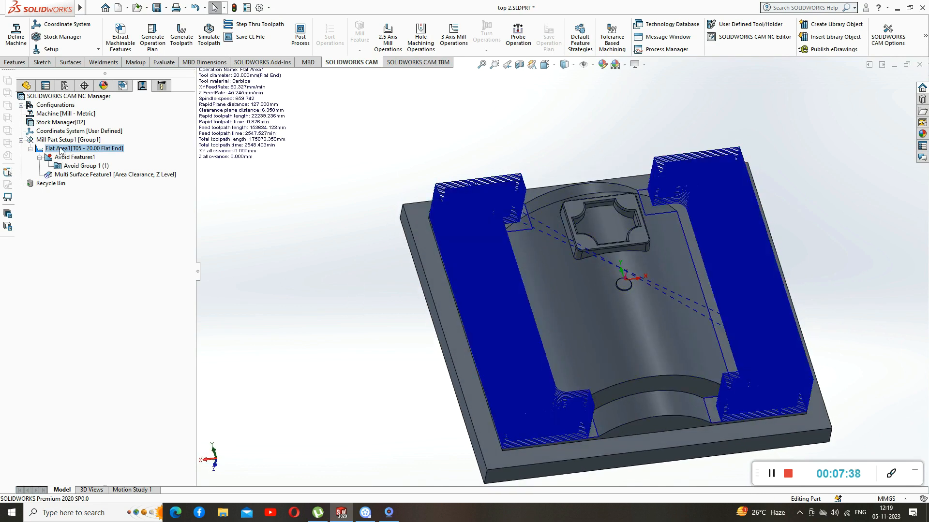
left_click(65, 139)
right_click(65, 140)
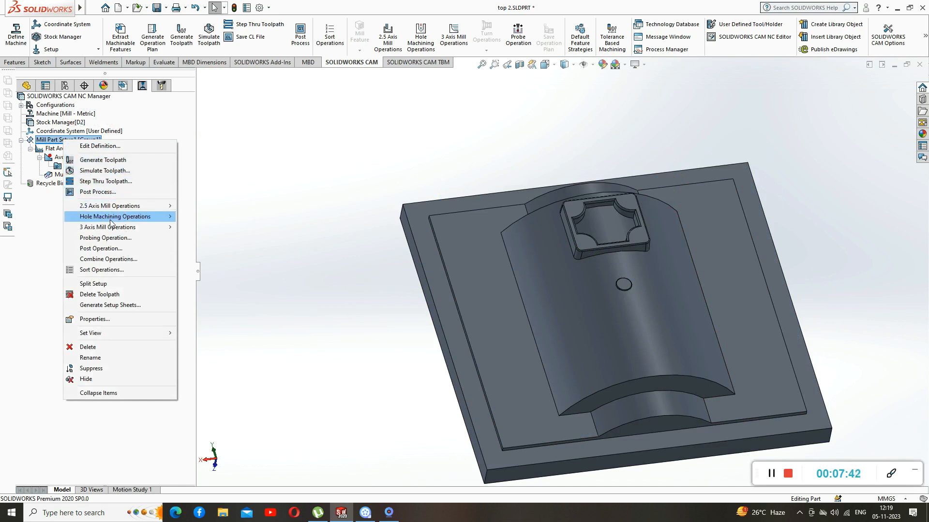
mouse_move(119, 228)
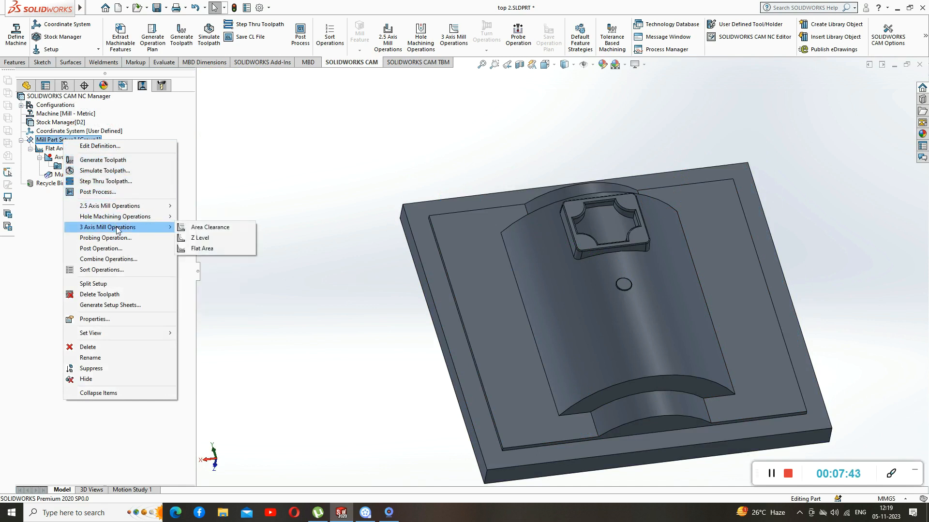
left_click(204, 249)
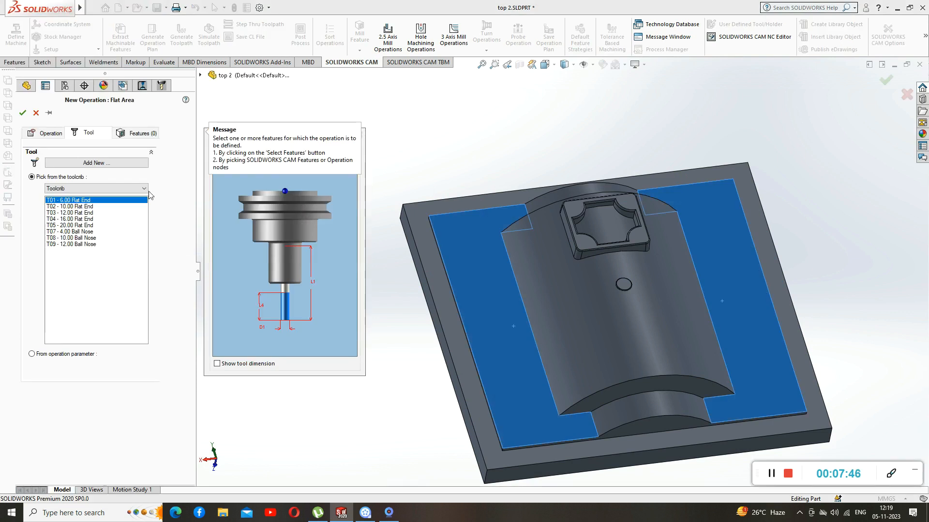
left_click(65, 225)
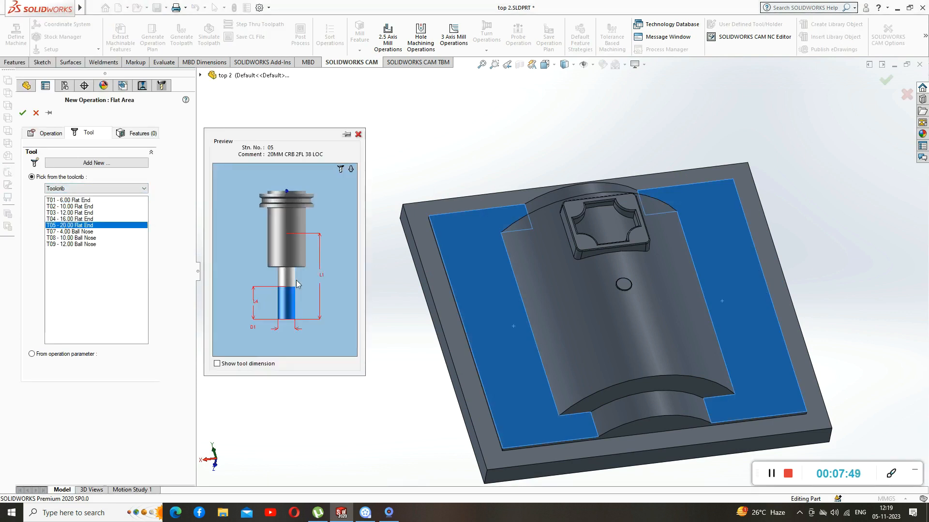
Step: Create a multi surface feature from the plate's outer rim face for the new Flat Area operation and insert the operation
left_click(140, 132)
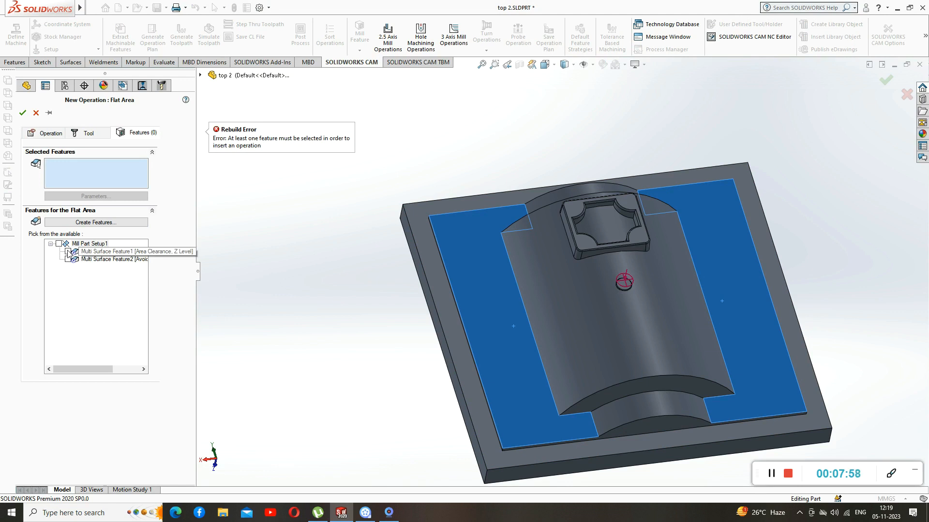
left_click(84, 223)
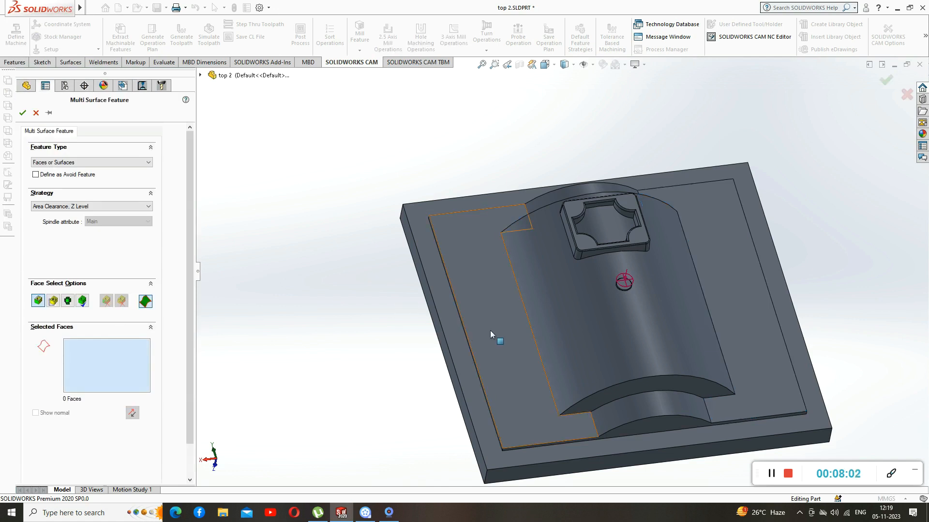
left_click(451, 324)
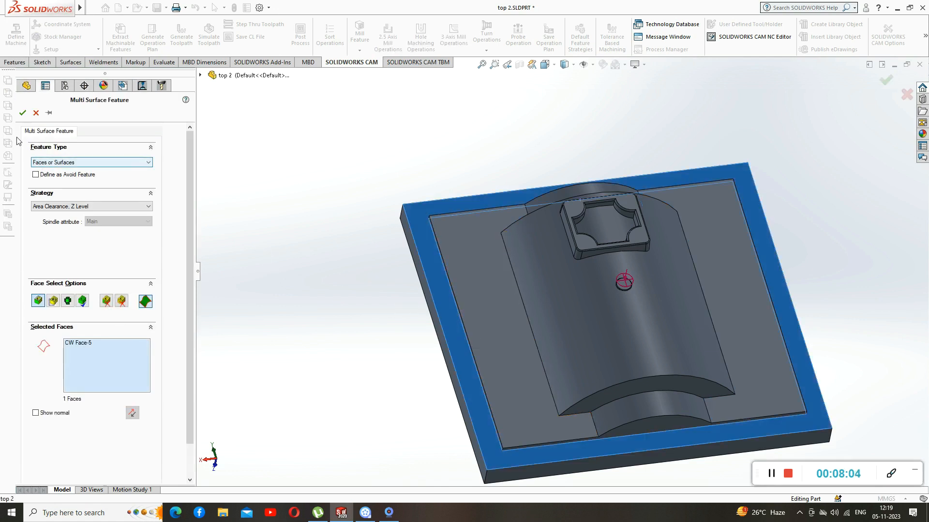
left_click(23, 113)
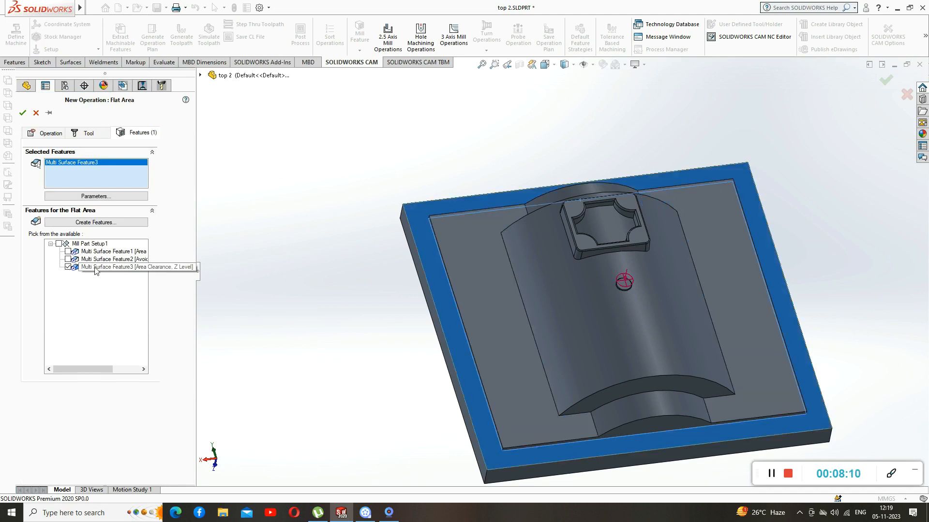
left_click(22, 112)
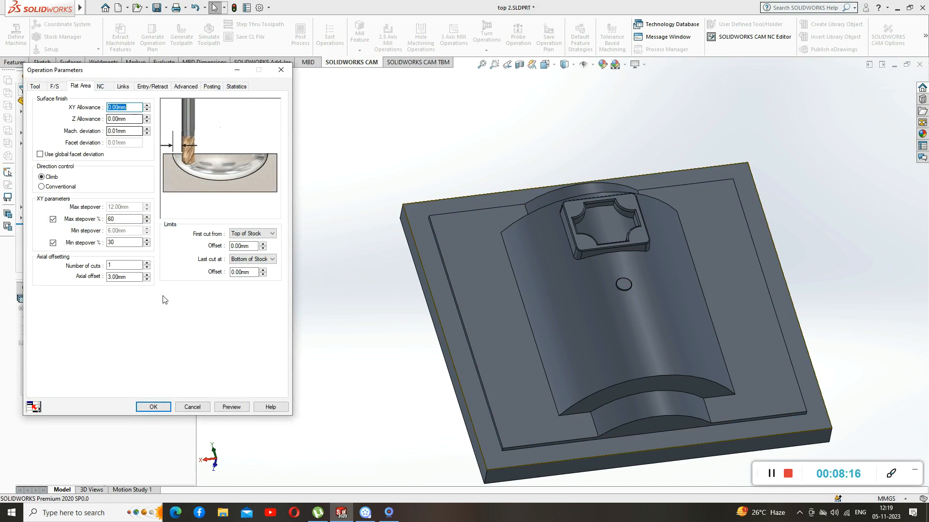
Step: Set the rim Flat Area operation's axial offsetting to 27 cuts with a 2 mm axial offset and accept the parameters
left_click(116, 266)
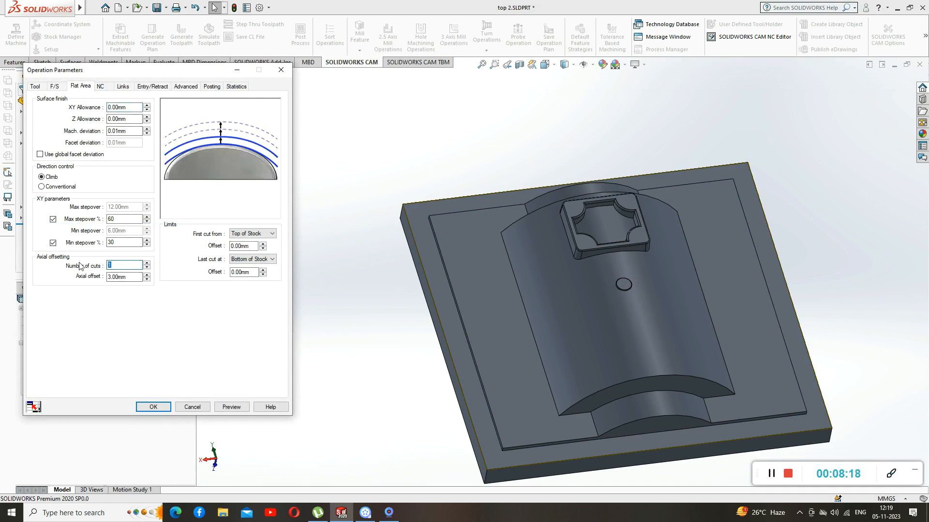
key("Tab")
type("2")
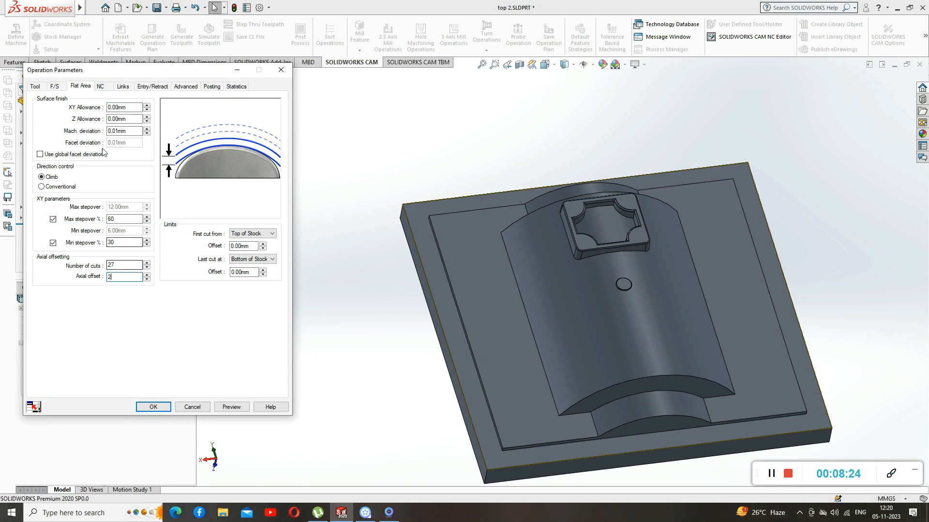
left_click(148, 409)
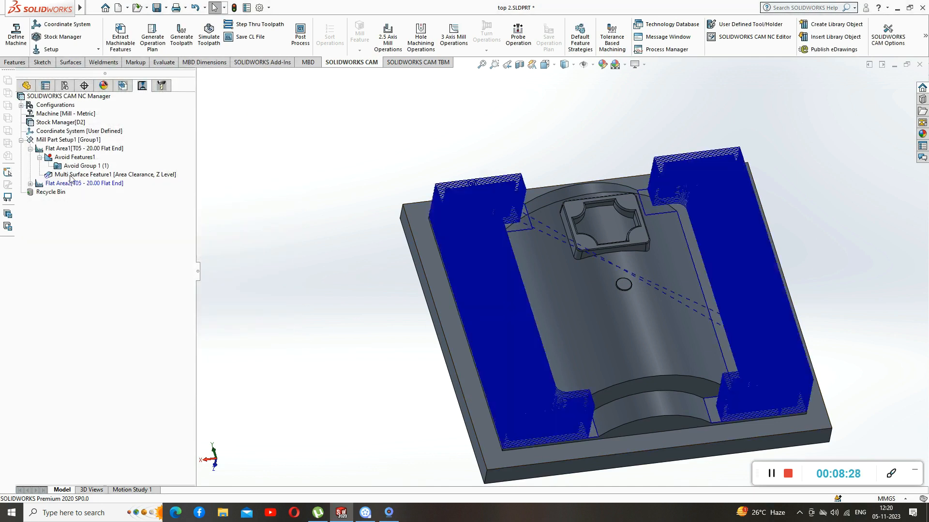
Step: Generate the toolpath for the Flat Area2 operation
scroll(548, 298, "down", 2)
scroll(399, 224, "up", 3)
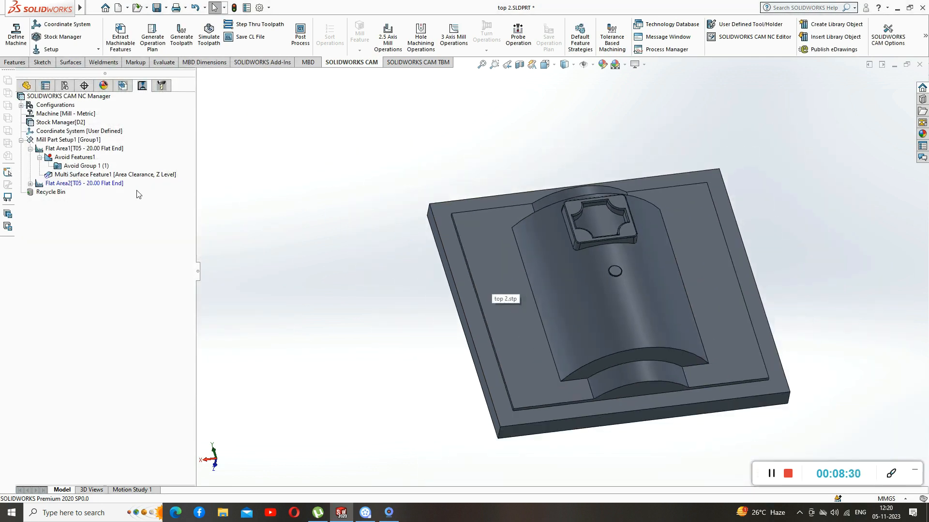
left_click(82, 187)
right_click(81, 185)
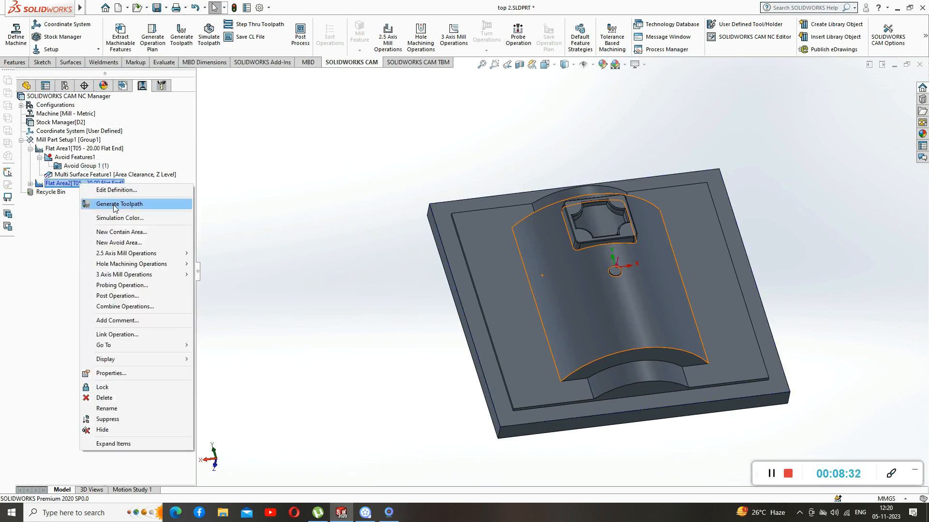
left_click(121, 203)
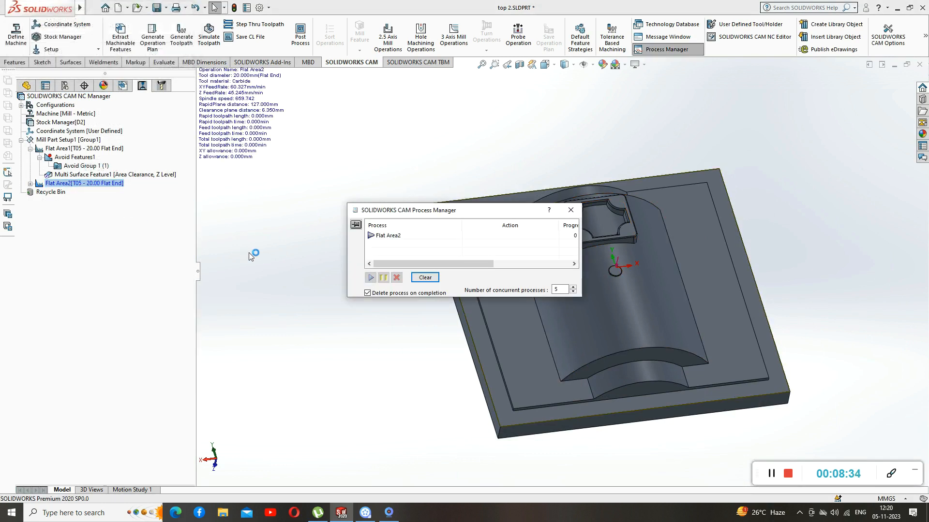
Step: Examine the Flat Area2 toolpath around the plate's outer rim, including its corners and stacked depth passes
middle_click_drag(313, 323, 299, 408)
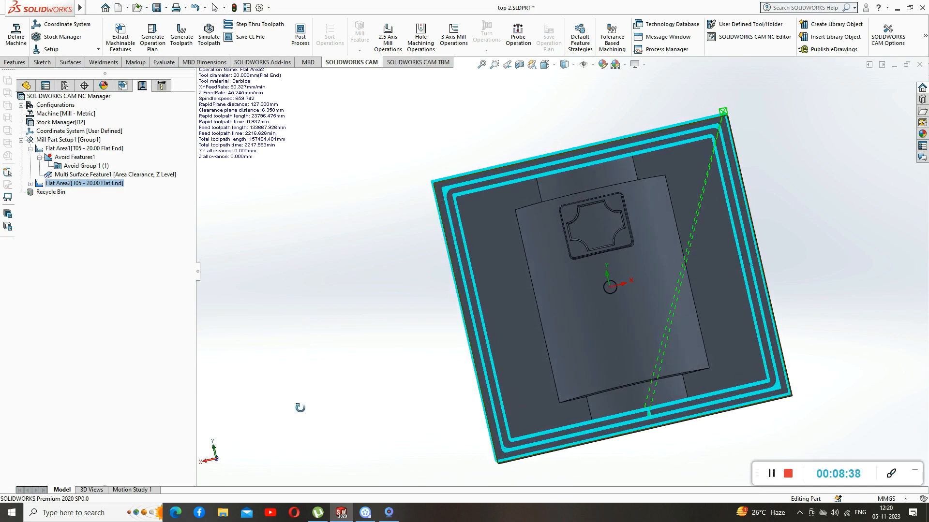
scroll(471, 167, "down", 5)
scroll(474, 152, "up", 3)
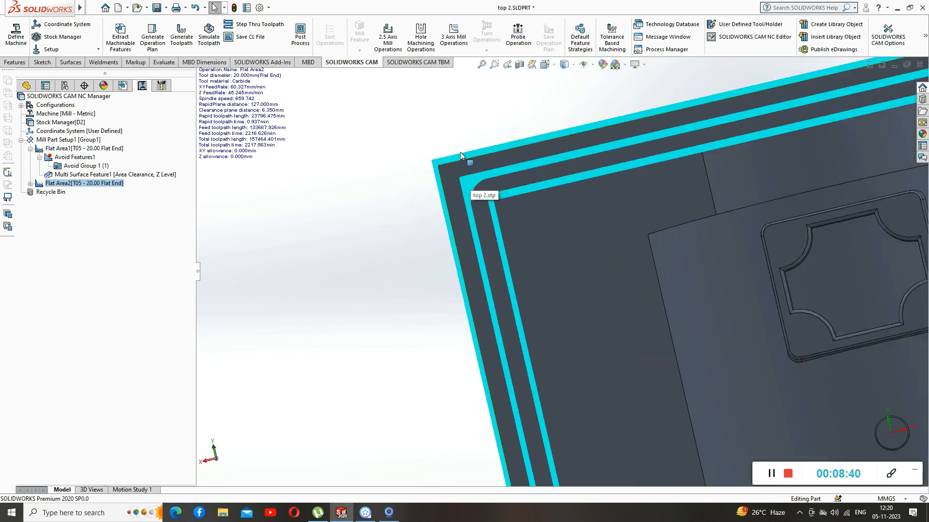
middle_click_drag(396, 231, 400, 149)
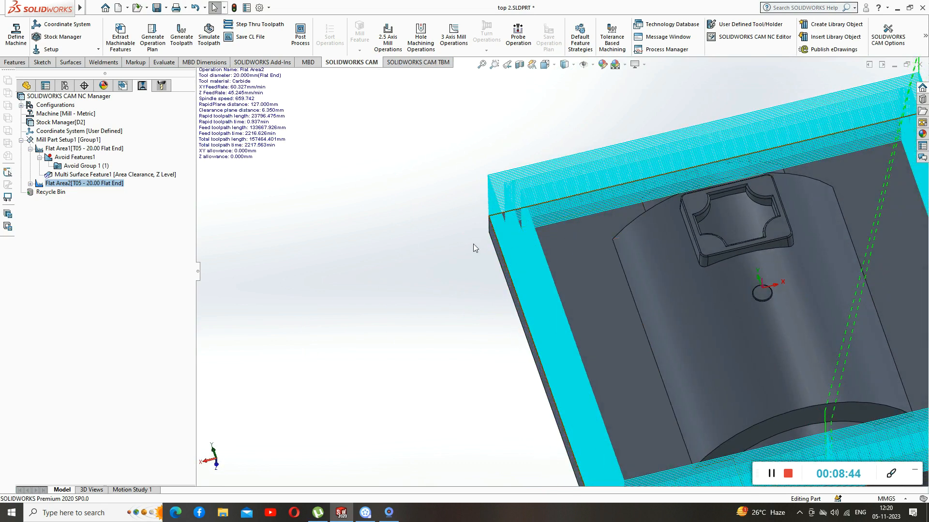
scroll(473, 244, "up", 5)
scroll(556, 318, "down", 2)
middle_click_drag(819, 225, 836, 217)
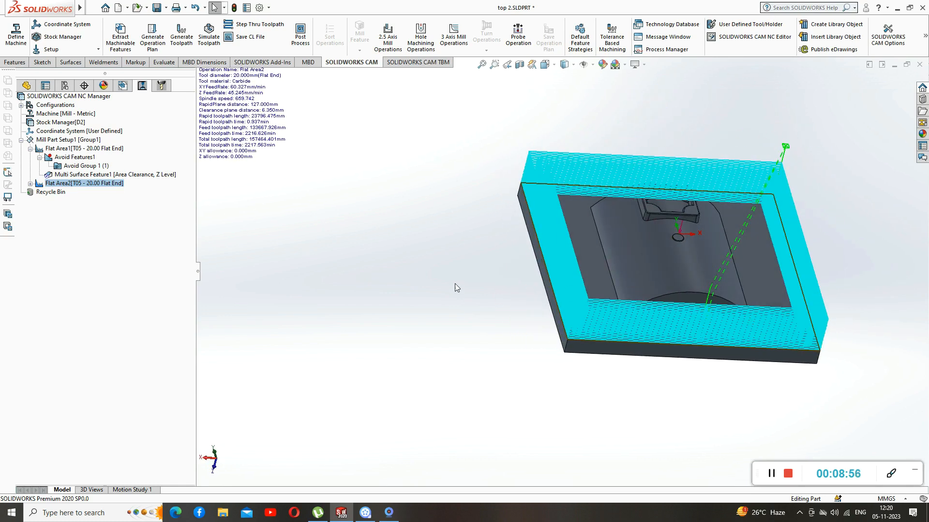
left_click(97, 185)
middle_click_drag(722, 283, 301, 348)
scroll(513, 242, "down", 4)
scroll(386, 275, "up", 4)
middle_click_drag(377, 284, 391, 296)
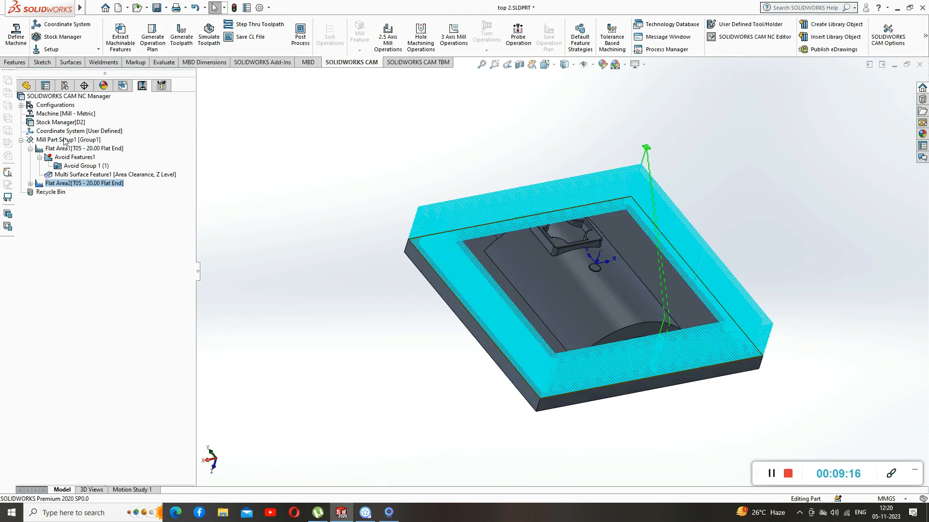
Step: Add a 3-axis Area Clearance operation to Mill Part Setup1 with the T03 - 12.00 Flat End tool
left_click(64, 141)
right_click(65, 140)
mouse_move(144, 225)
left_click(215, 227)
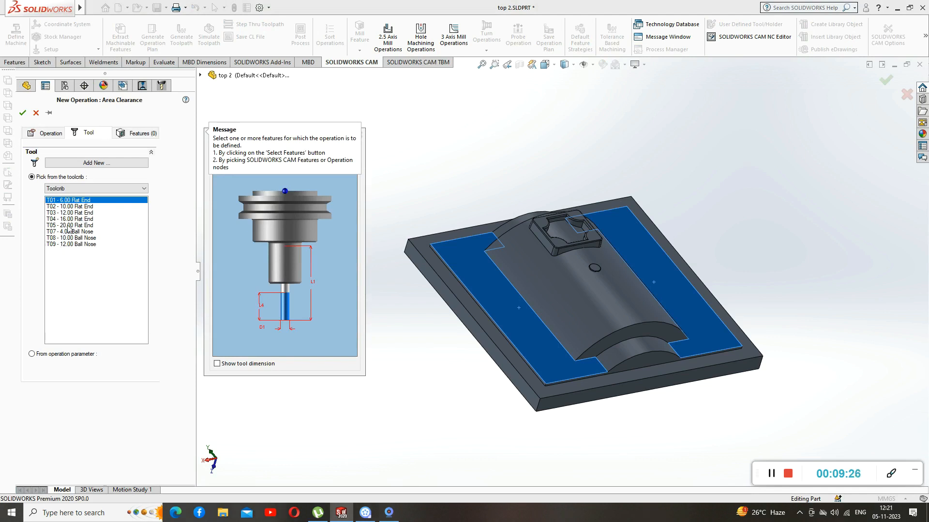
left_click(69, 225)
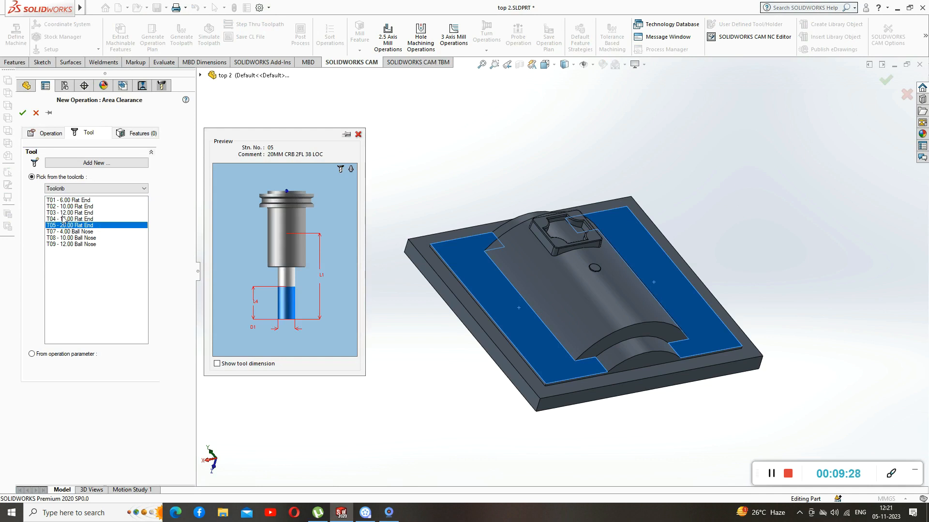
left_click(67, 212)
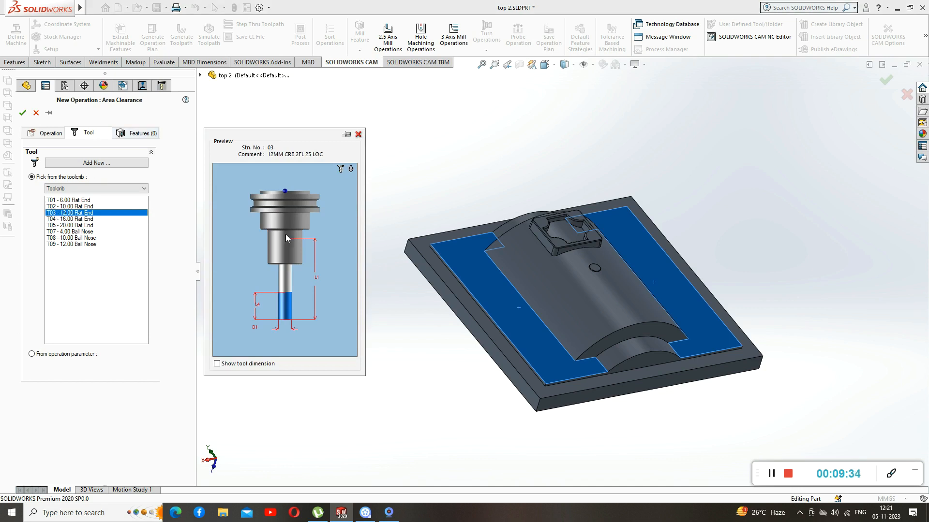
Step: Assign Multi Surface Feature2, covering the dome, to the Area Clearance operation and insert the operation
left_click(131, 136)
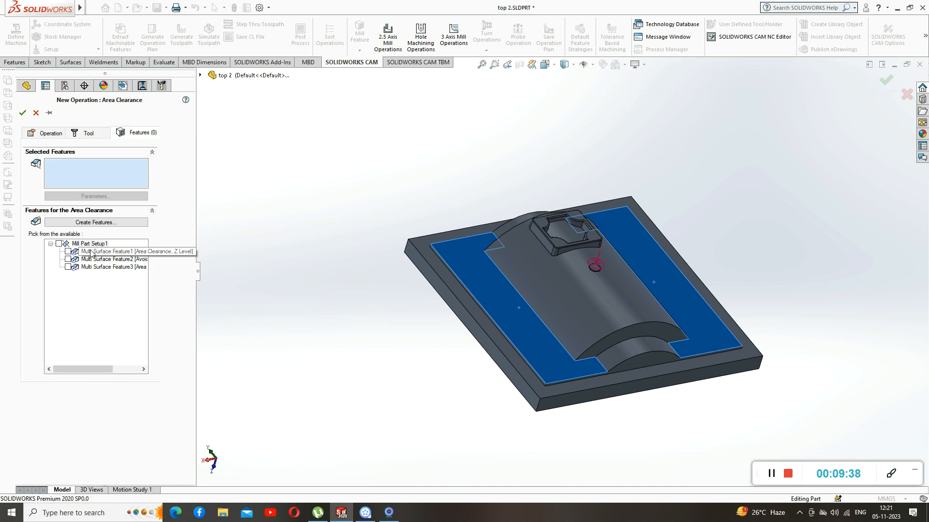
left_click(68, 260)
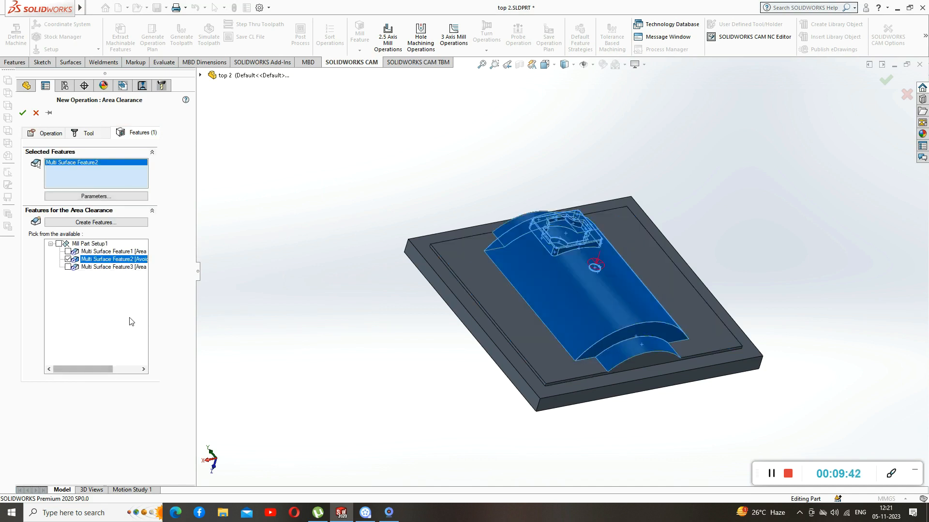
left_click(23, 113)
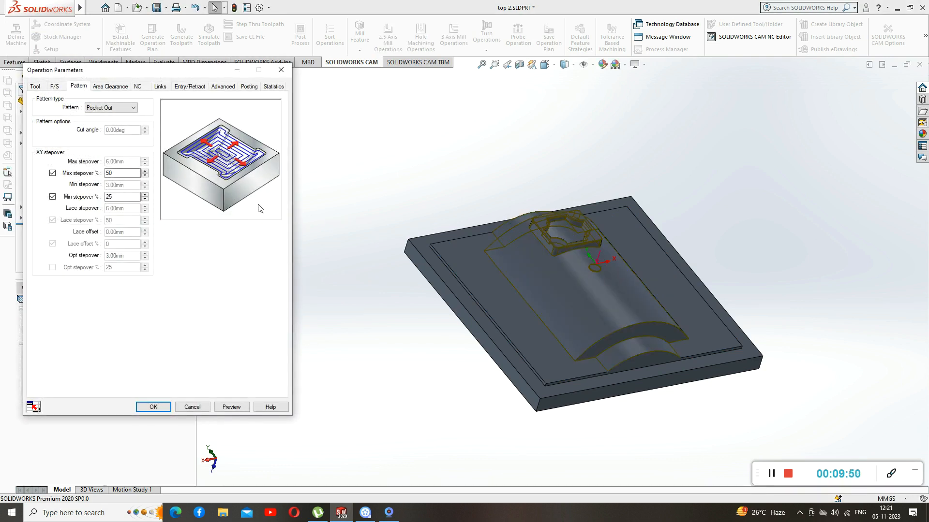
Step: Use the Pocket Out pattern and set the maximum cut amount to 2.02 mm and the cut amount to 2 mm
left_click(133, 107)
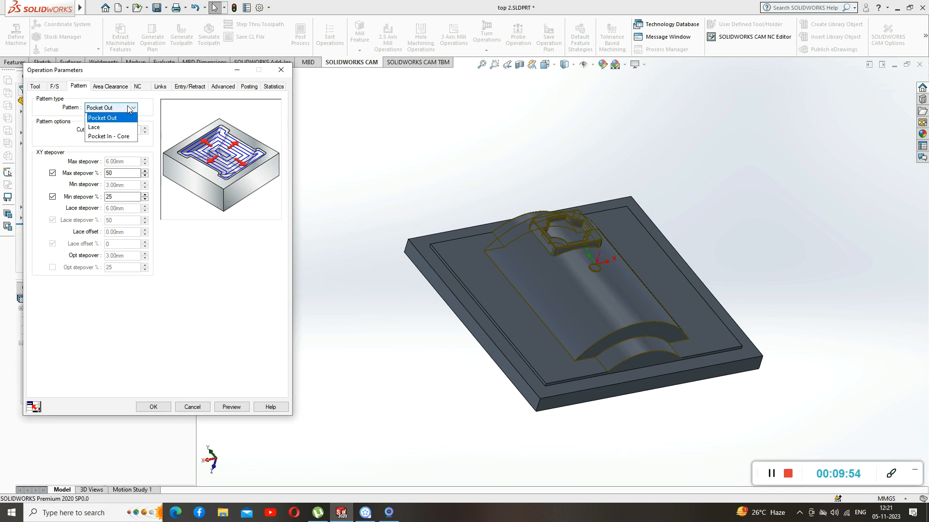
left_click(119, 118)
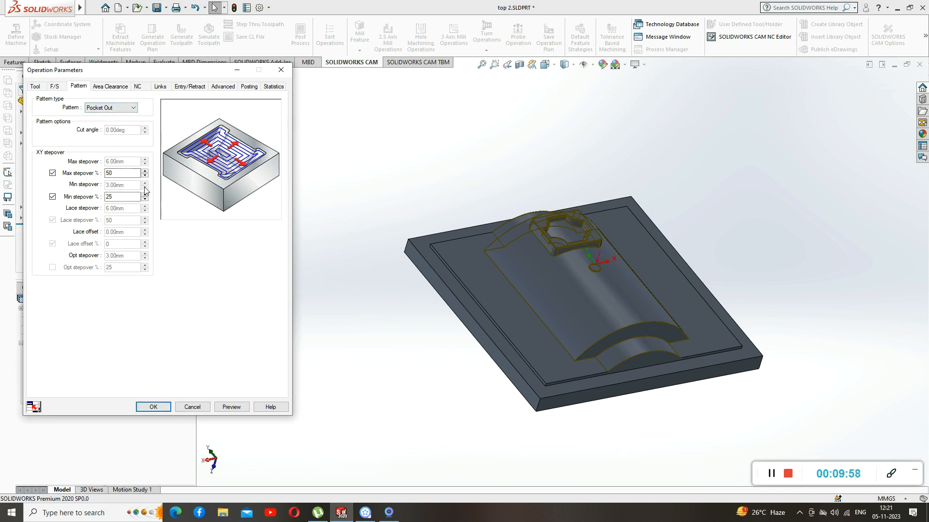
left_click(110, 86)
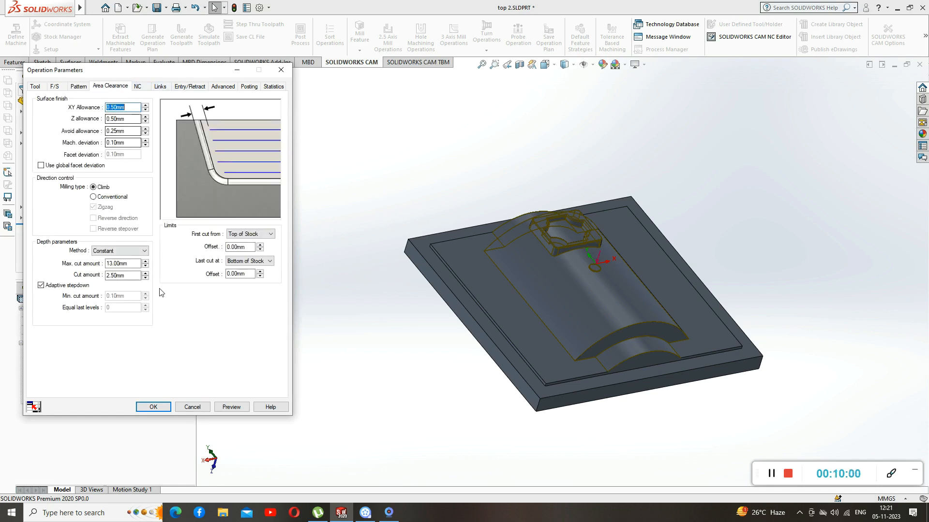
left_click(133, 263)
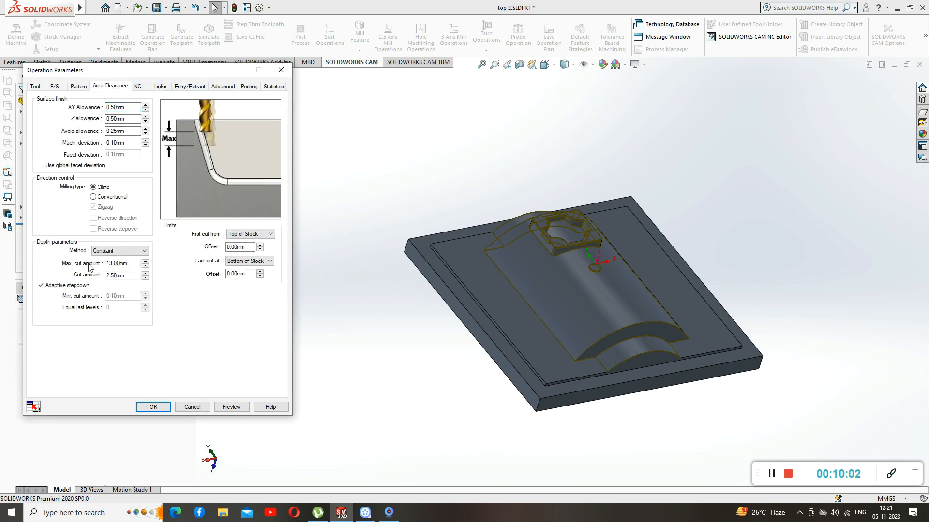
key("Tab")
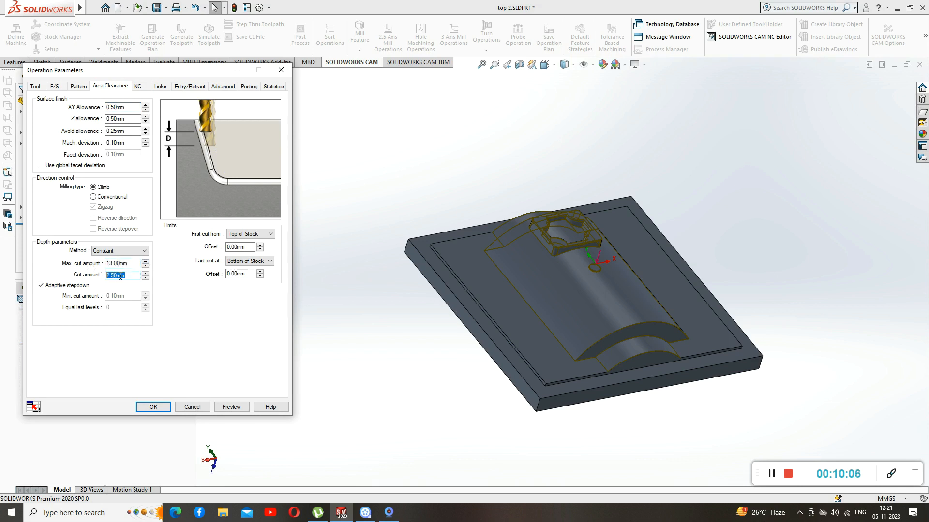
type("2")
double_click(132, 263)
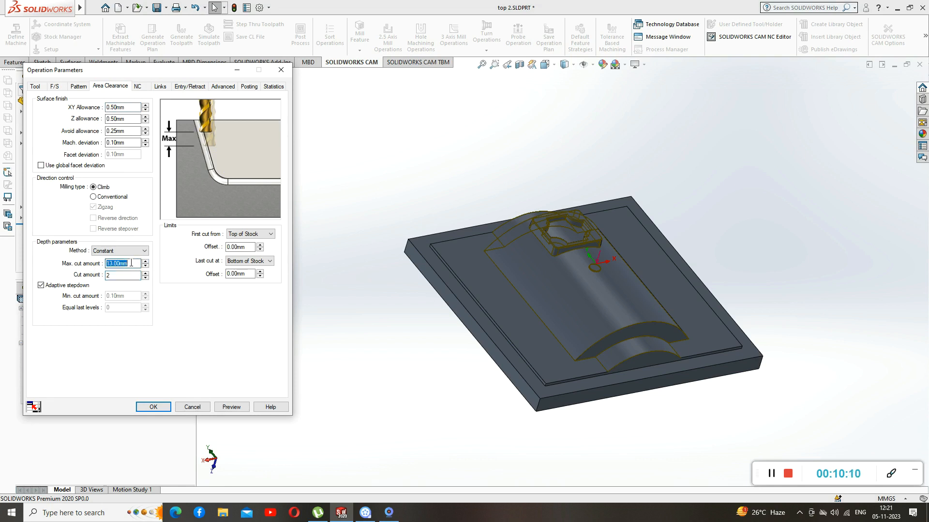
type("2")
double_click(114, 275)
Step: Review the Area Clearance operation's entry and retract, advanced, depth method and surface finish settings
left_click(191, 87)
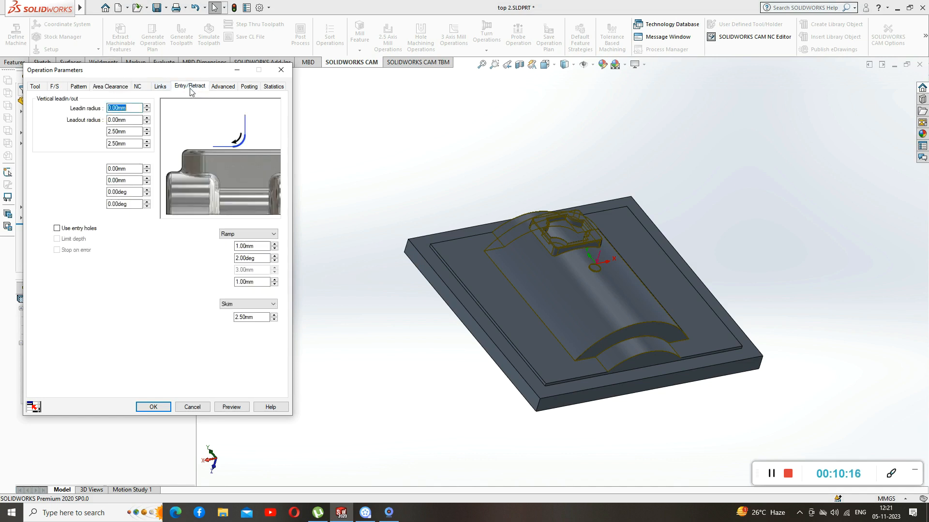
left_click(227, 87)
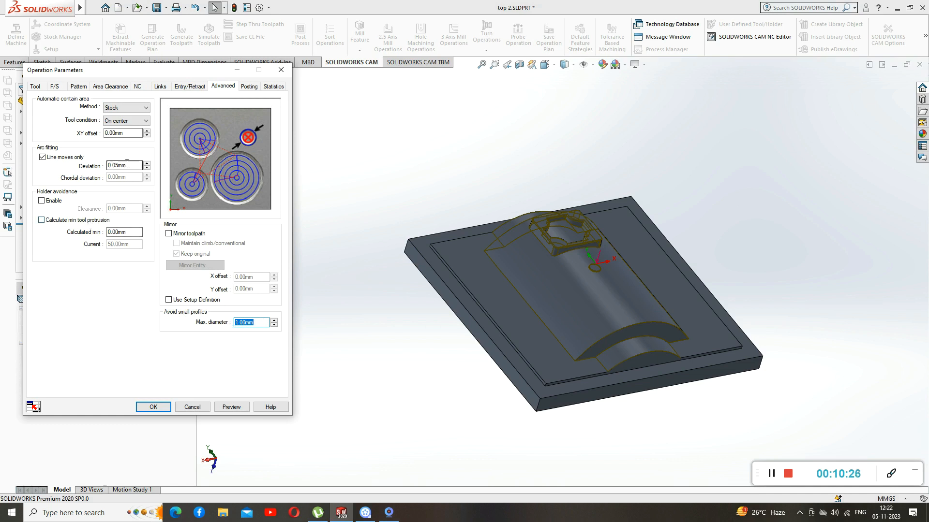
left_click(108, 87)
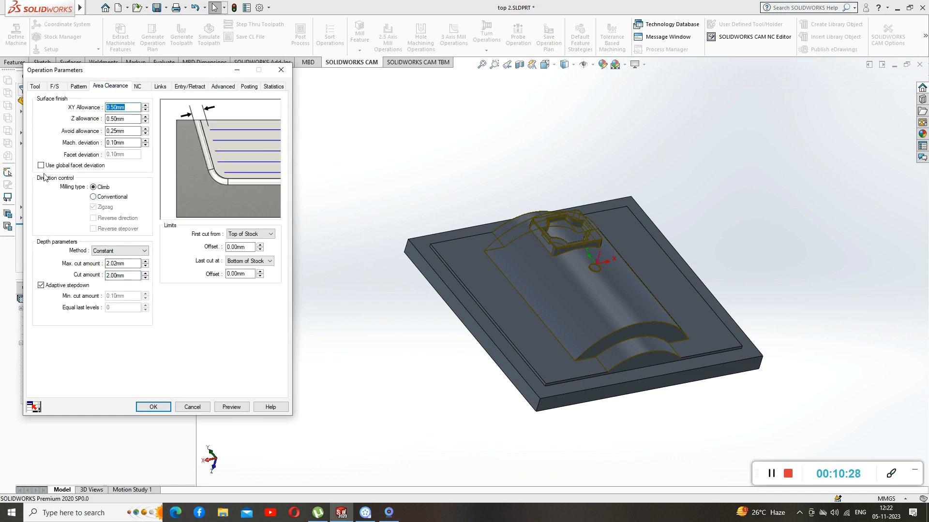
left_click(118, 252)
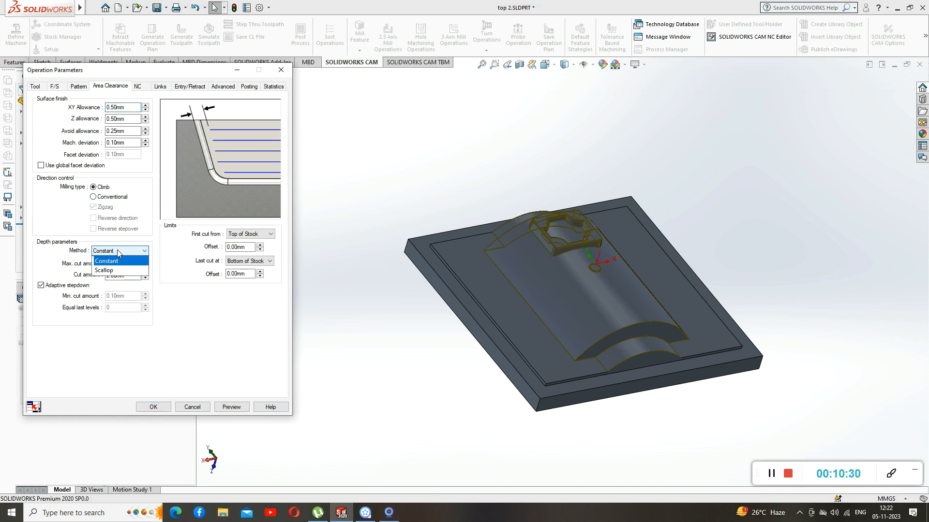
left_click(116, 261)
left_click(127, 263)
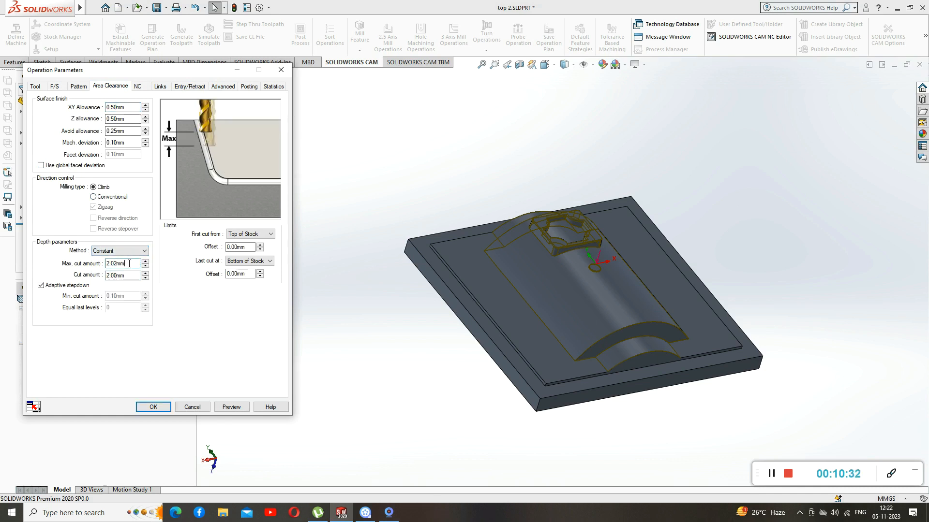
double_click(128, 142)
double_click(121, 107)
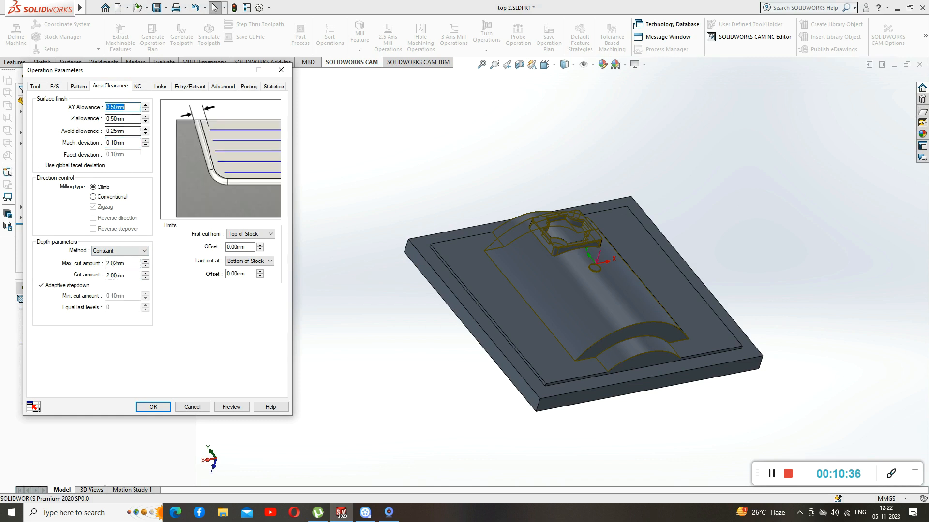
Step: Set the Area Clearance pattern's maximum stepover to 70 % and accept the operation parameters
left_click(79, 86)
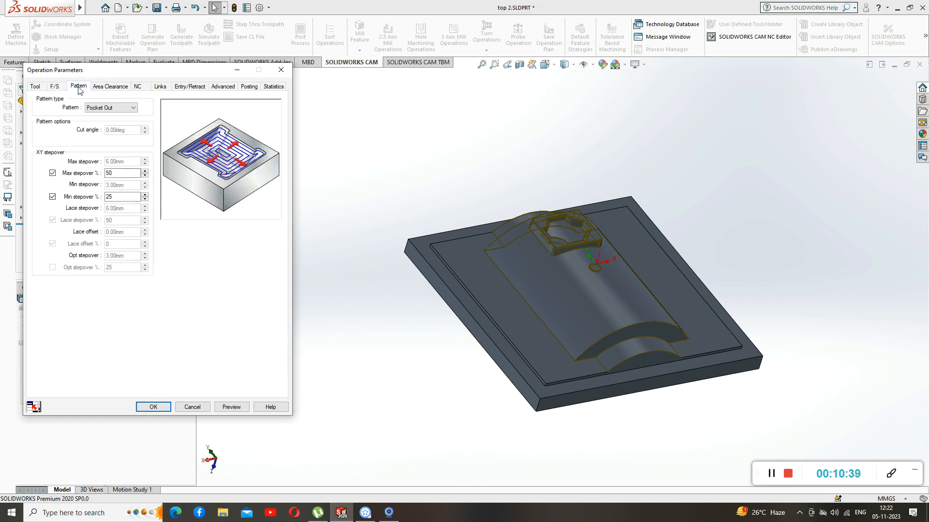
double_click(109, 173)
type("7")
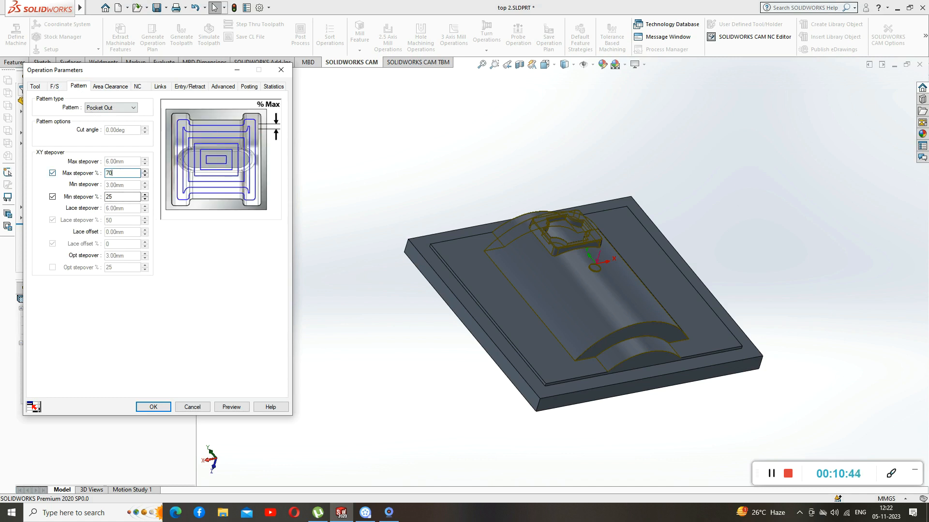
double_click(120, 198)
left_click(161, 409)
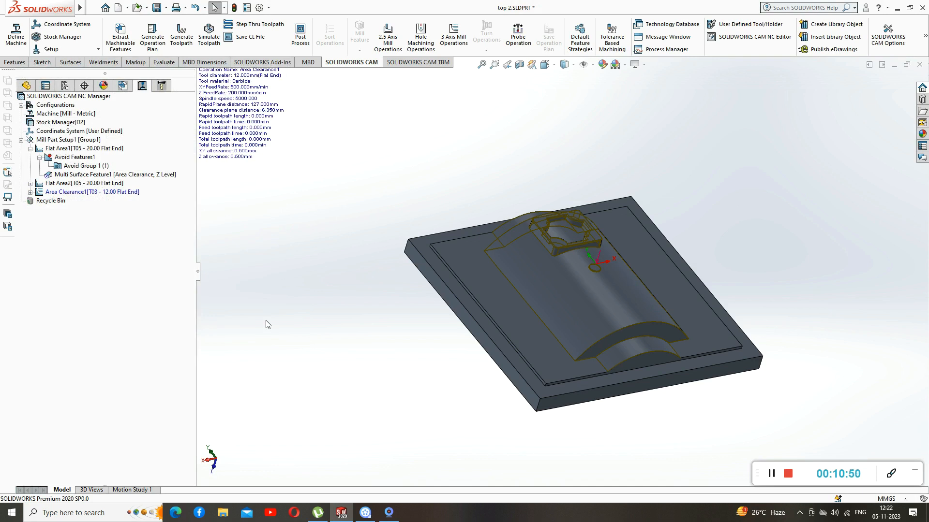
Step: Generate the Area Clearance1 toolpath and inspect it over the dome from above
right_click(90, 192)
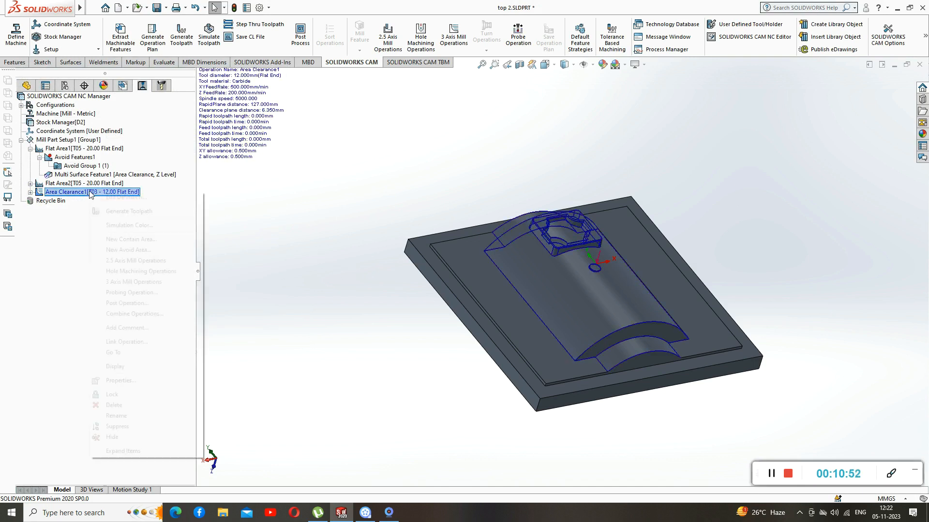
left_click(117, 211)
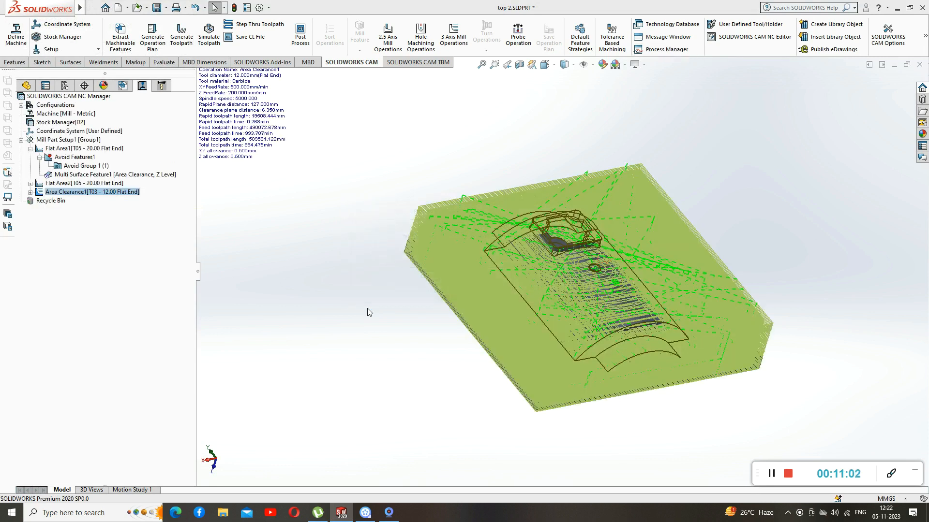
scroll(591, 317, "down", 2)
middle_click_drag(377, 324, 351, 396)
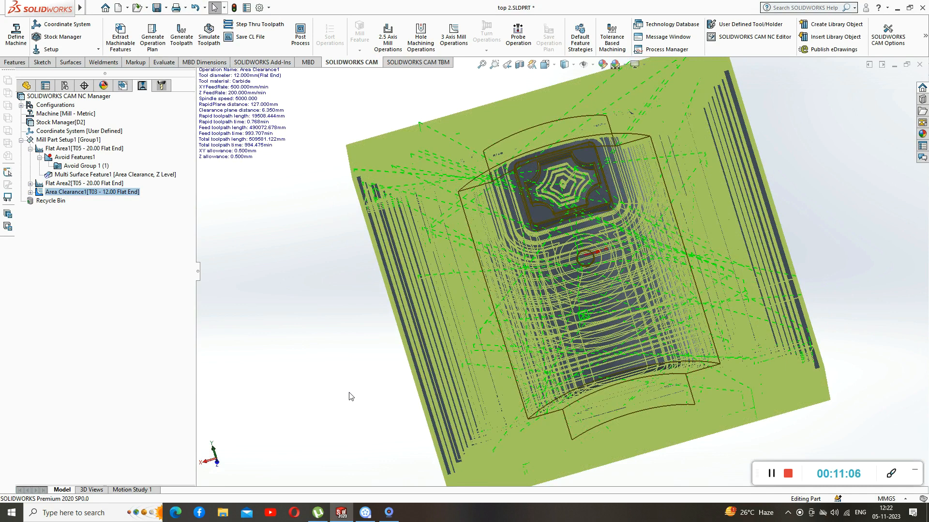
Step: Create an avoid feature from the two flat faces and the outer rim face, and assign it to Area Clearance1's Avoid Group 1
middle_click_drag(379, 395, 387, 322)
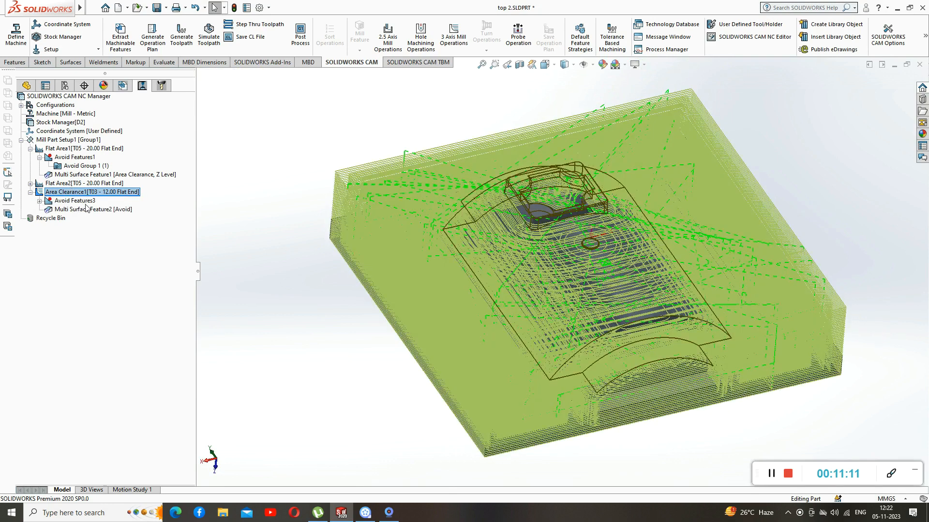
left_click(40, 200)
left_click(85, 210)
right_click(85, 212)
left_click(114, 217)
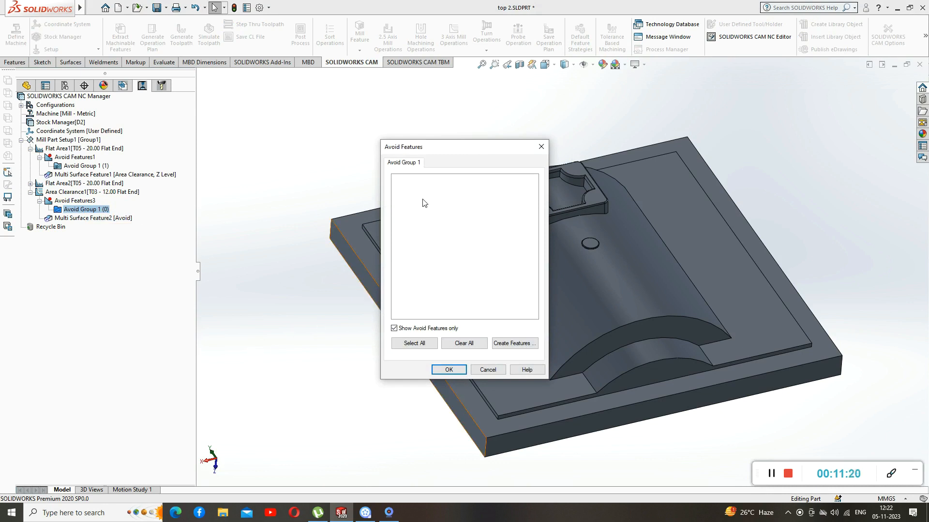
left_click(514, 344)
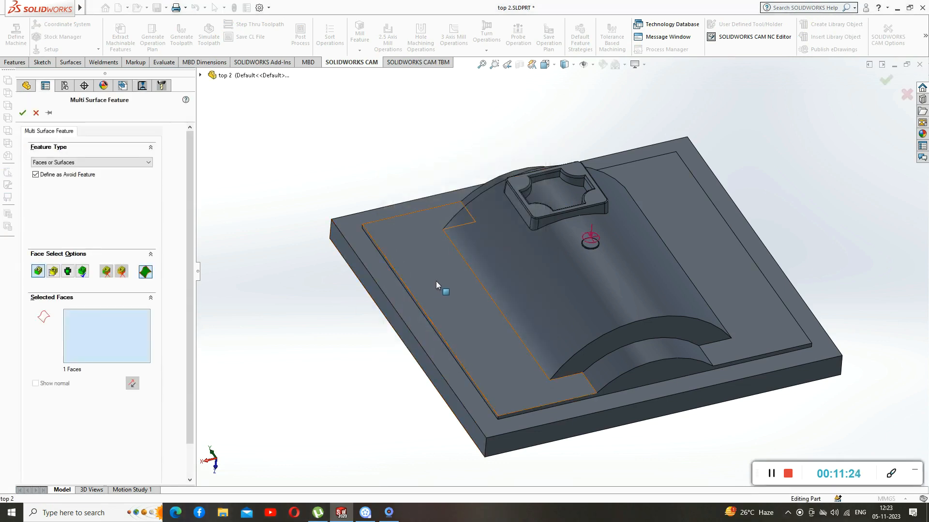
left_click(436, 280)
left_click(693, 241)
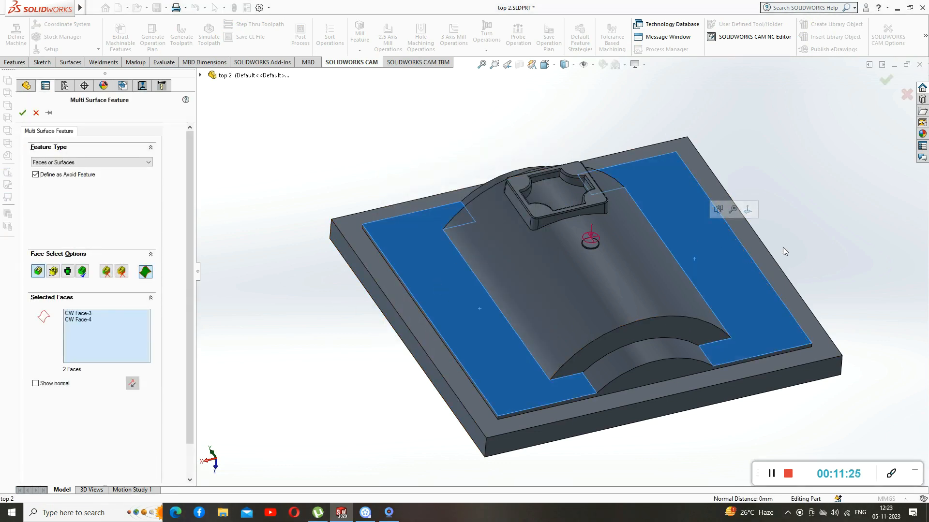
left_click(693, 153)
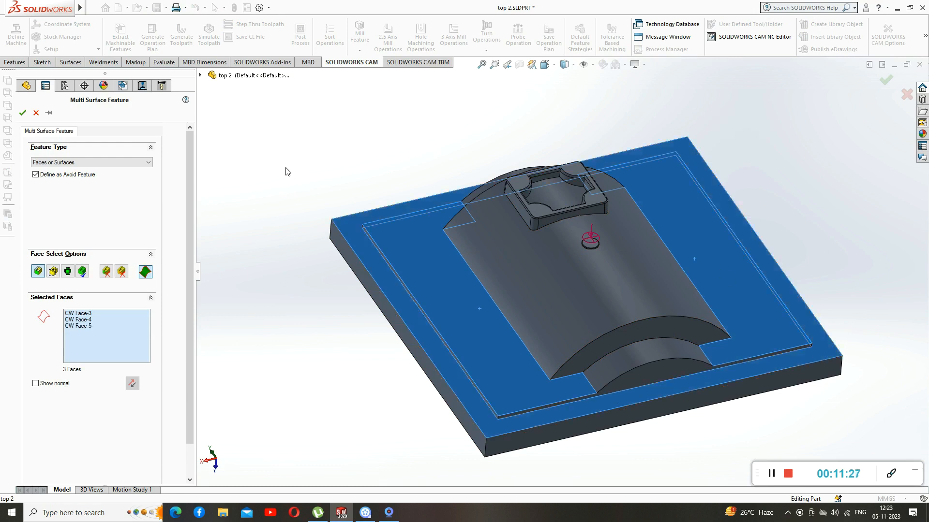
left_click(22, 113)
left_click(415, 186)
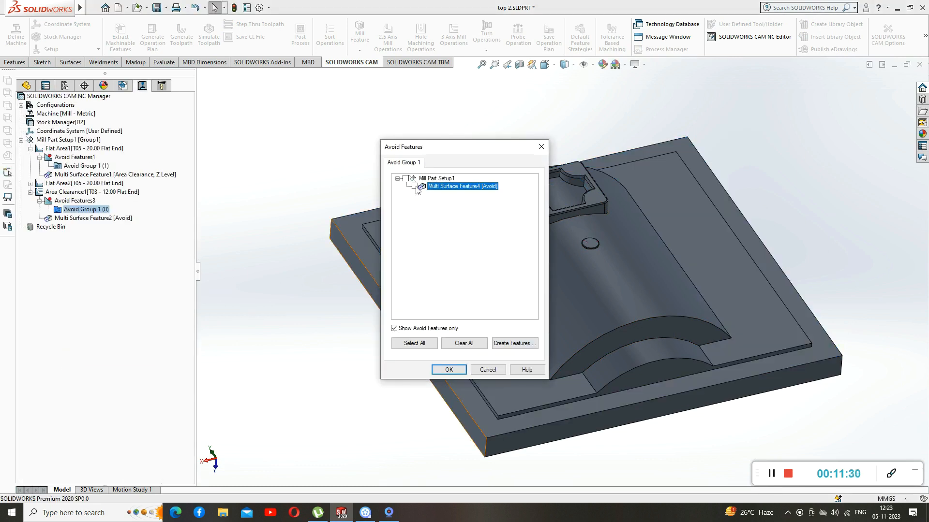
left_click(448, 370)
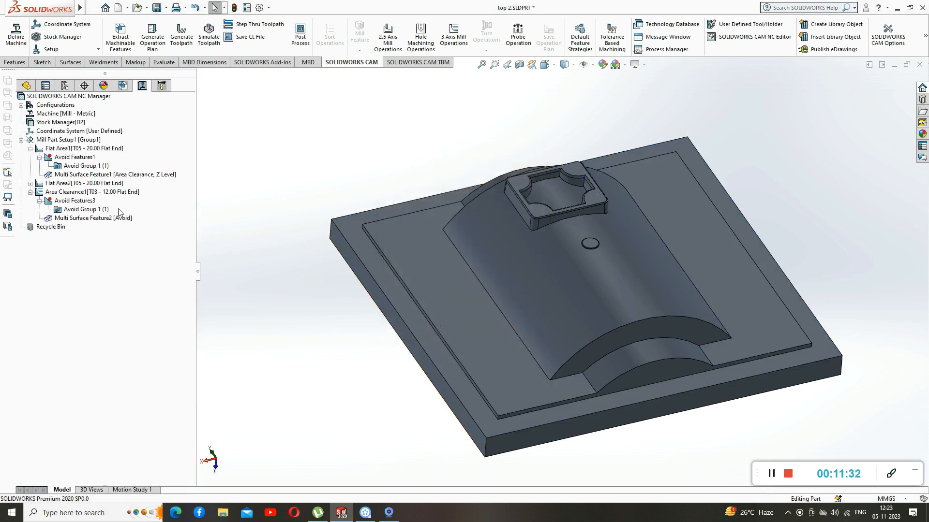
Step: Regenerate the Area Clearance1 toolpath with the avoid group applied and inspect it around the dome
right_click(60, 192)
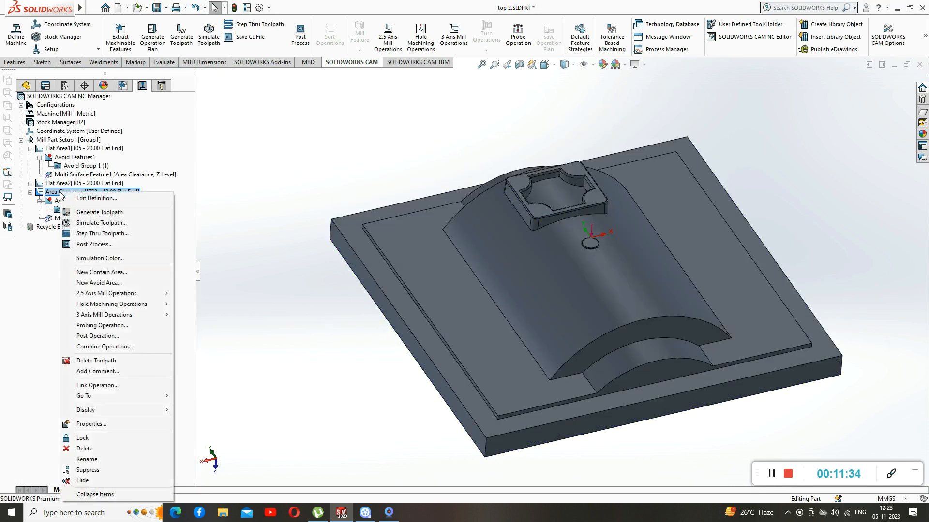
left_click(99, 213)
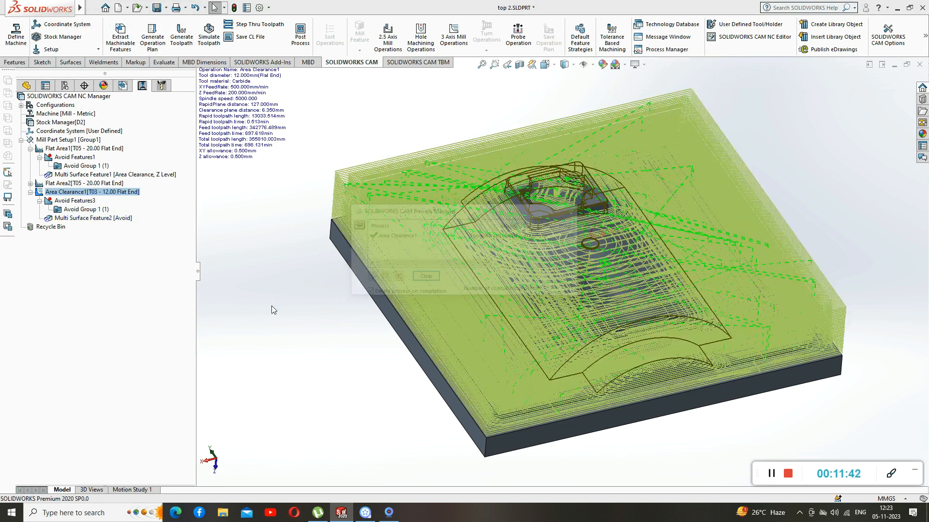
middle_click_drag(436, 317, 437, 383)
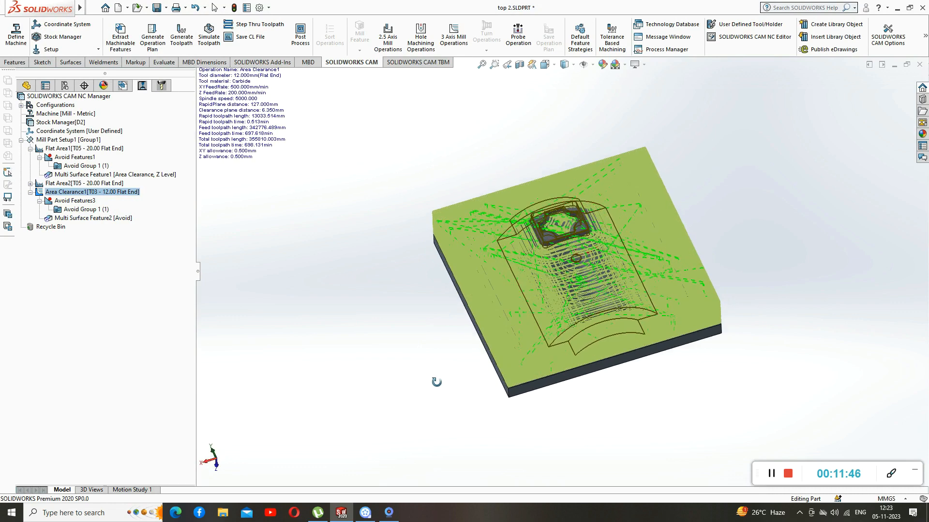
key("f")
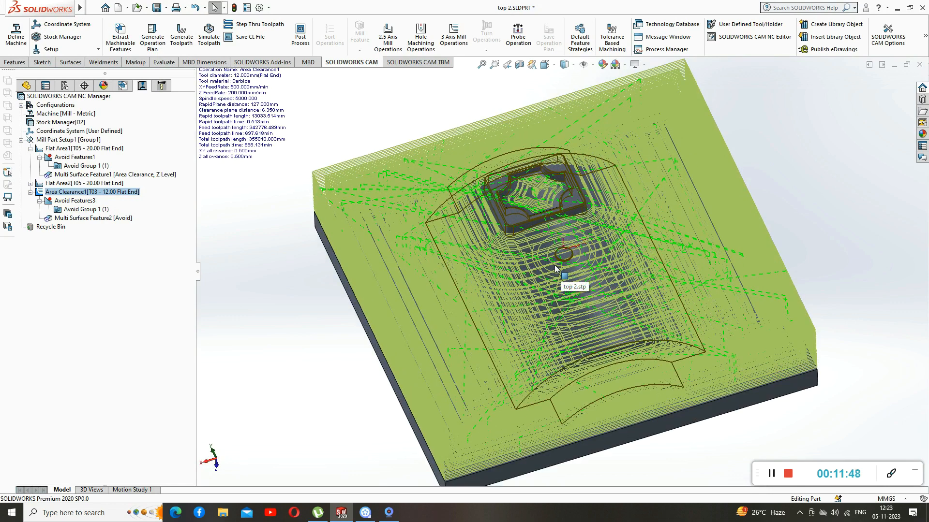
middle_click_drag(555, 269, 570, 245)
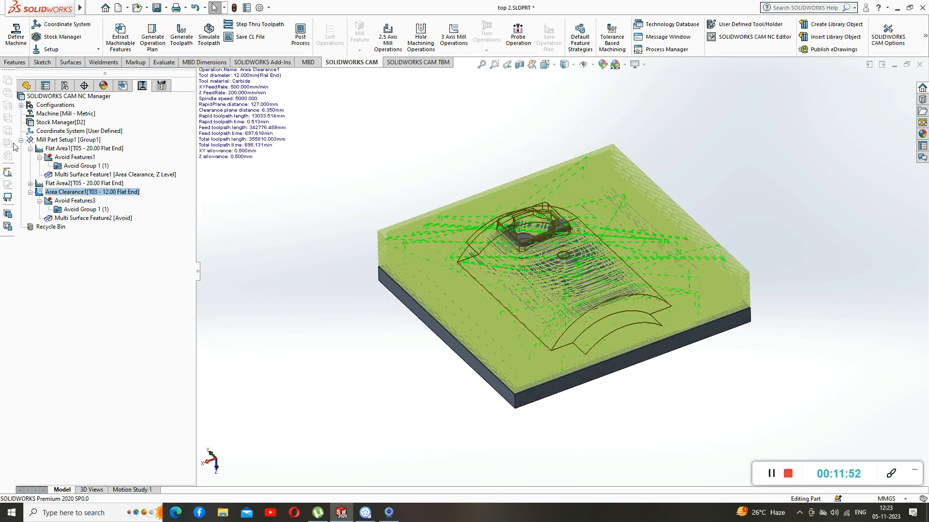
Step: Check which faces the multi surface avoid feature in Area Clearance1's Avoid Group 1 covers
left_click(83, 213)
right_click(82, 212)
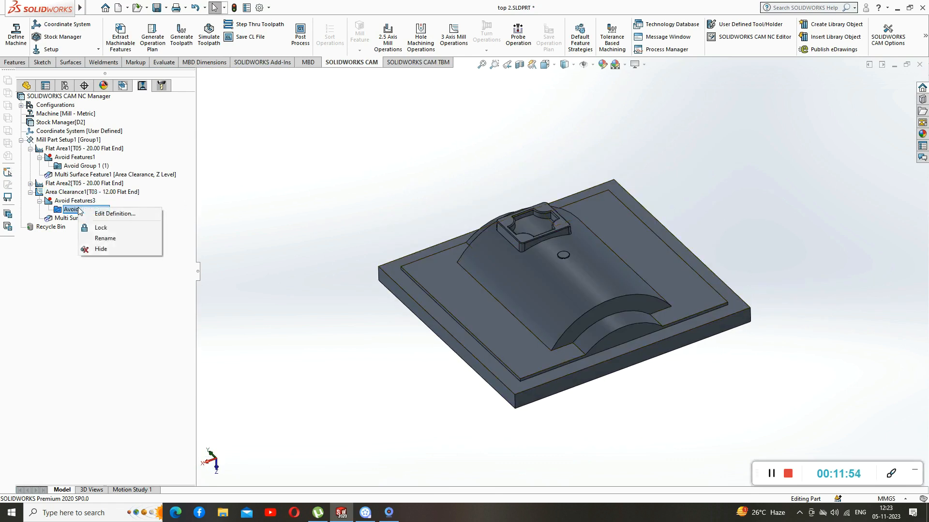
left_click(112, 211)
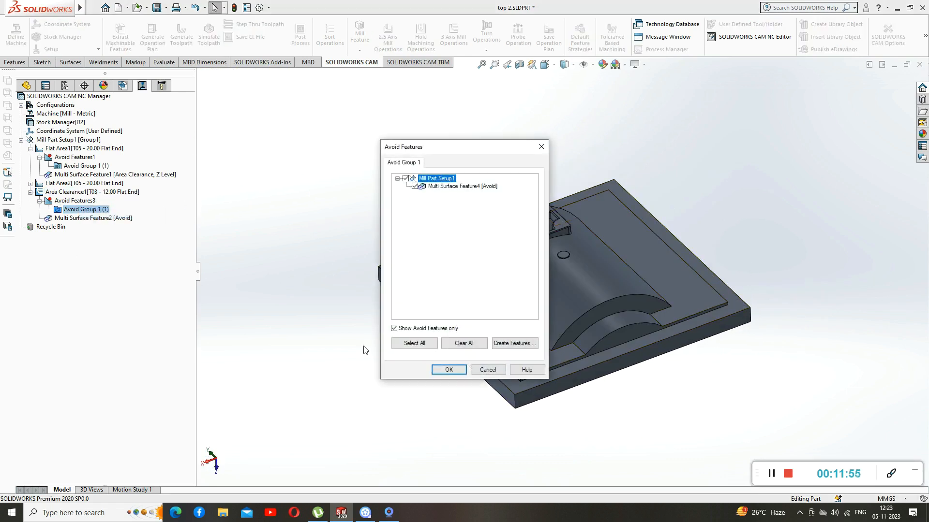
left_click(447, 187)
left_click_drag(457, 149, 293, 136)
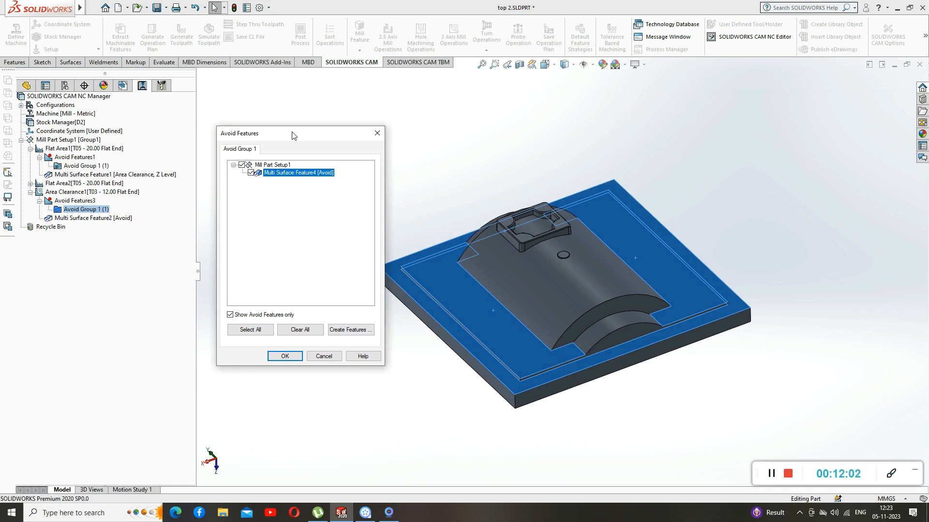
left_click(285, 357)
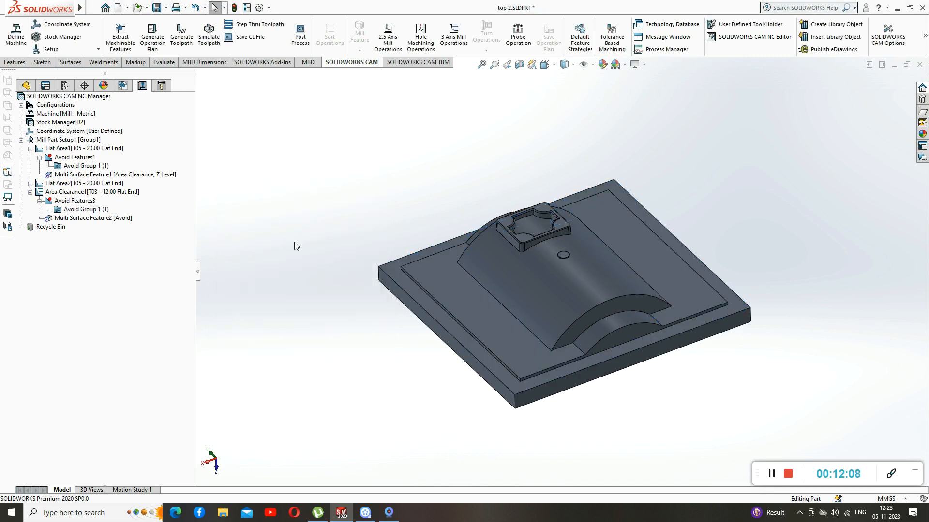
Step: Set the automatic contain area method of Area Clearance1 to All Silhouettes in its advanced parameters
left_click(74, 192)
right_click(83, 194)
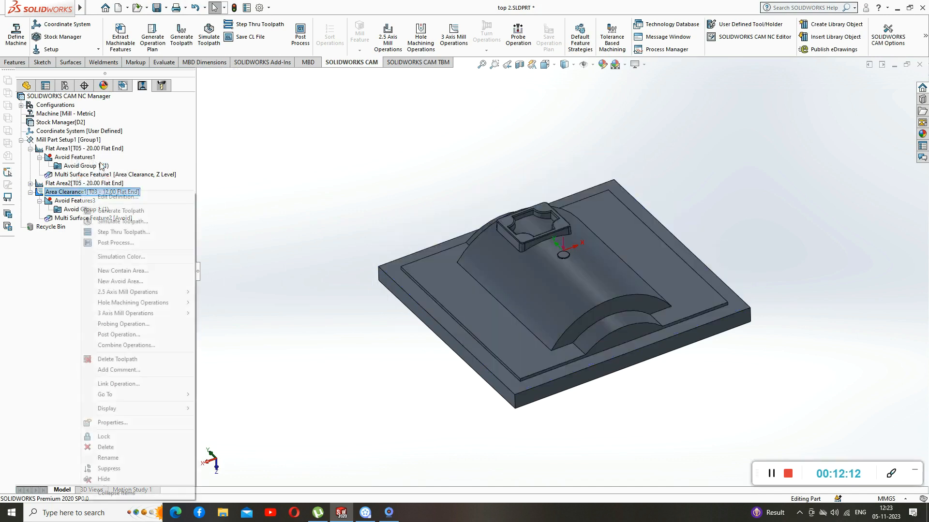
left_click(111, 197)
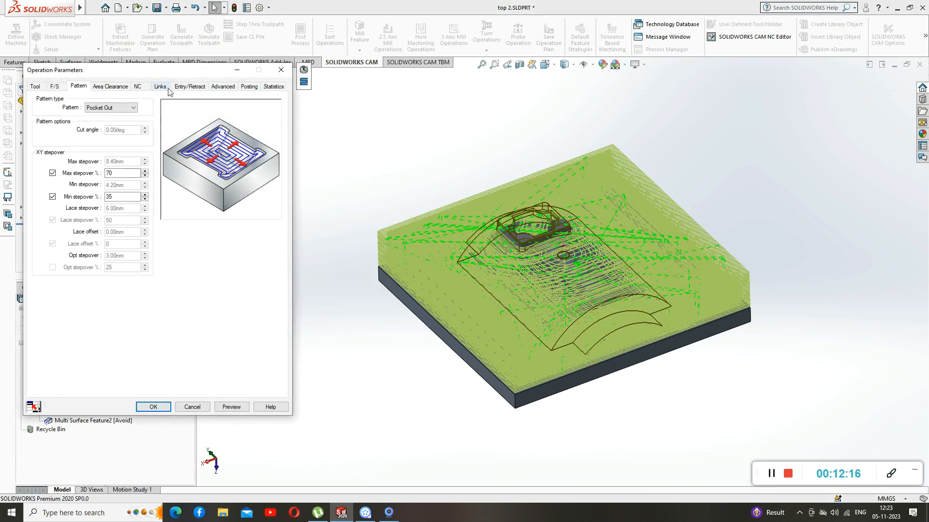
left_click(110, 86)
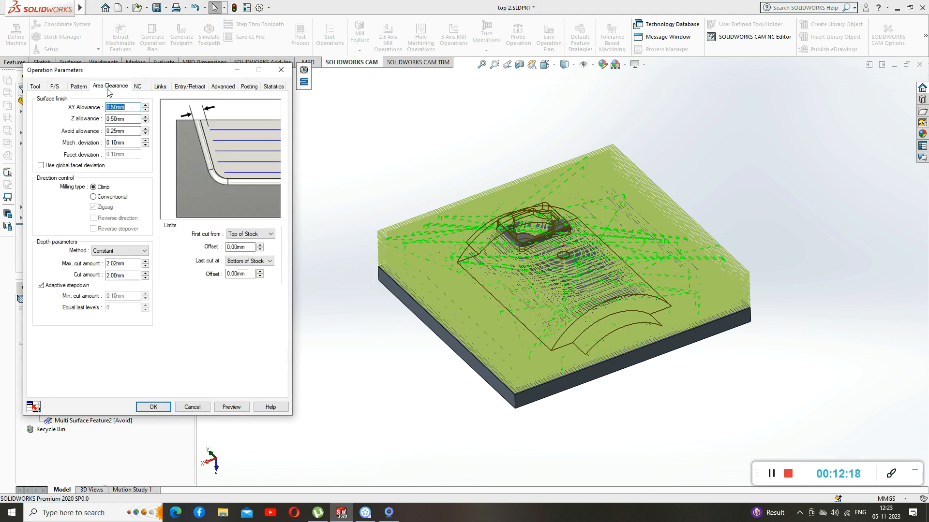
left_click(223, 86)
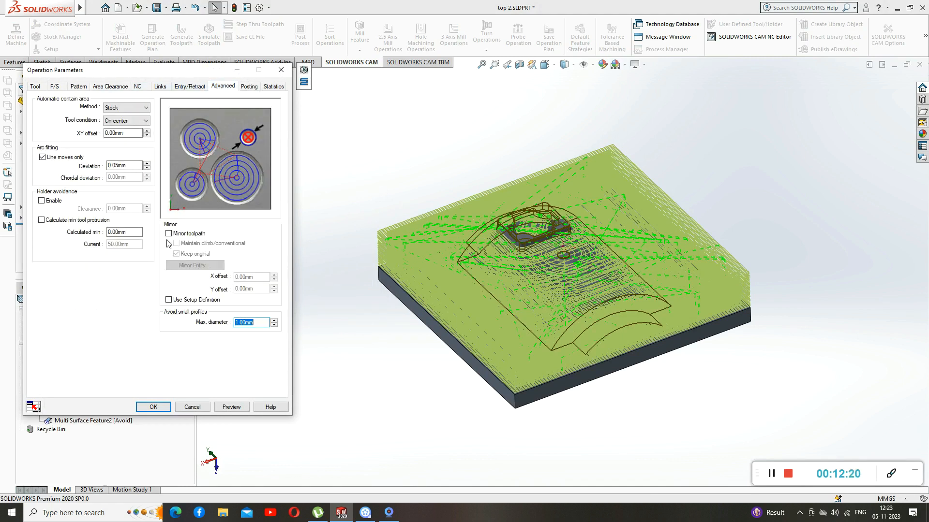
left_click(134, 108)
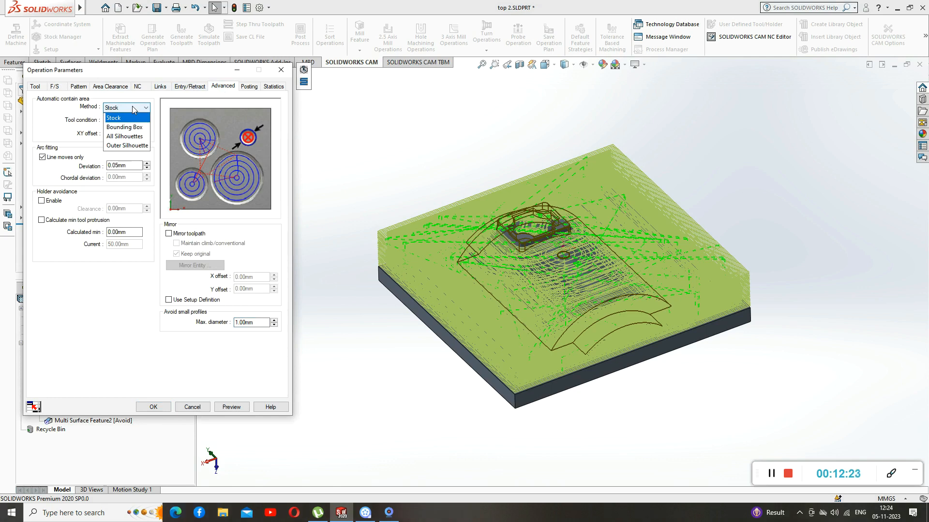
left_click(128, 137)
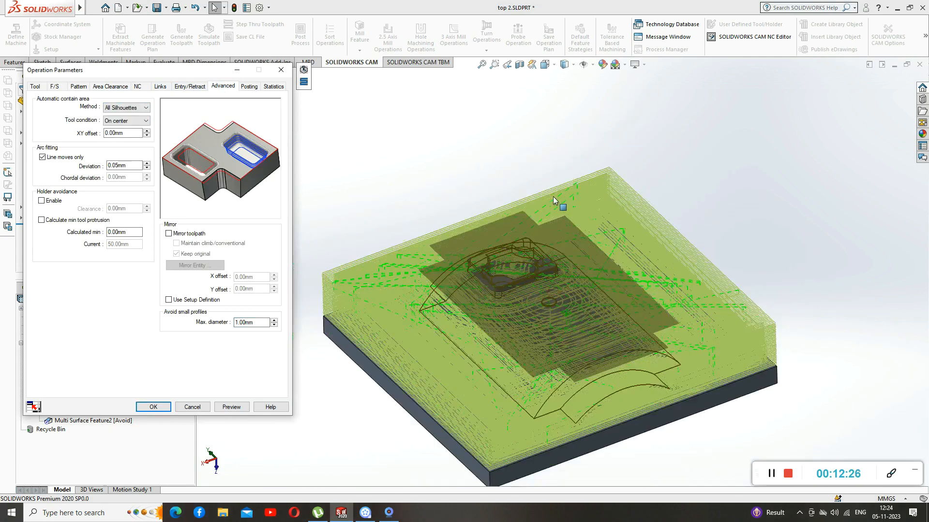
Step: Try the Outer Silhouette contain area method against the part and switch back to All Silhouettes
middle_click_drag(556, 202, 498, 250)
left_click(143, 109)
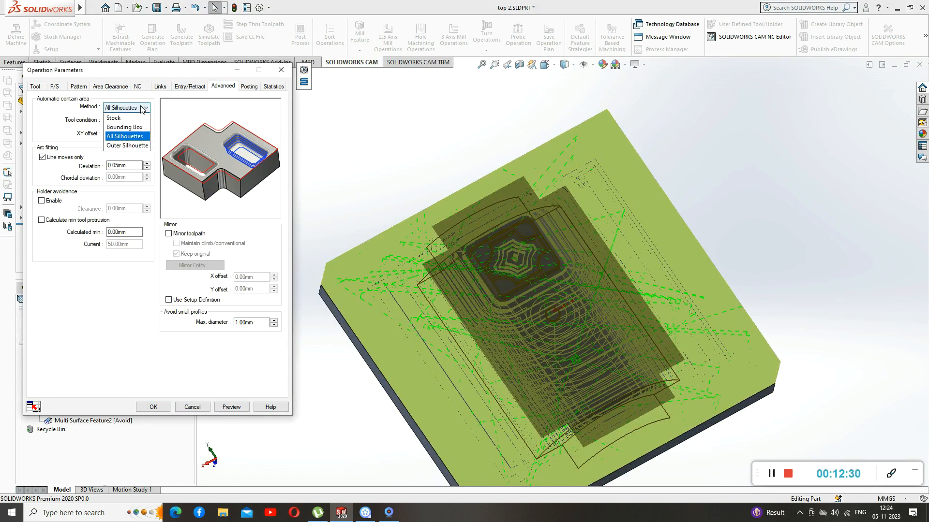
left_click(127, 146)
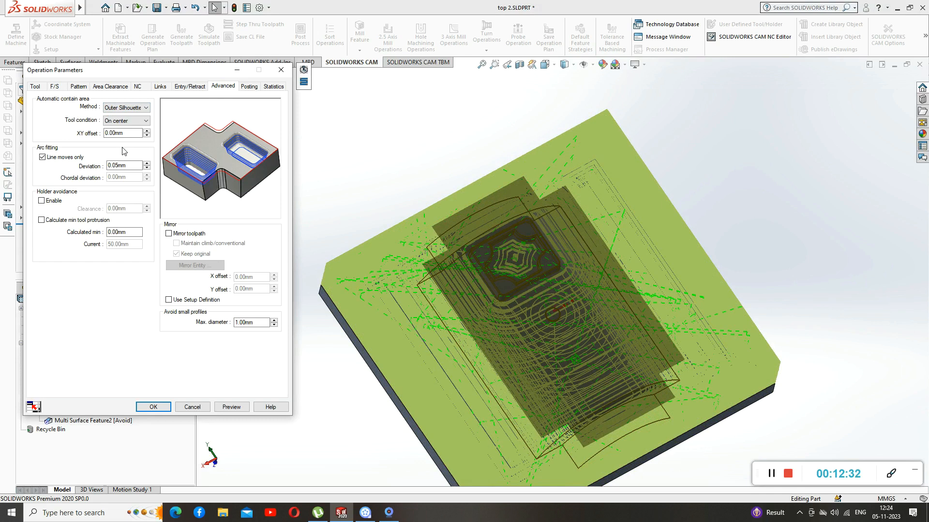
left_click(124, 108)
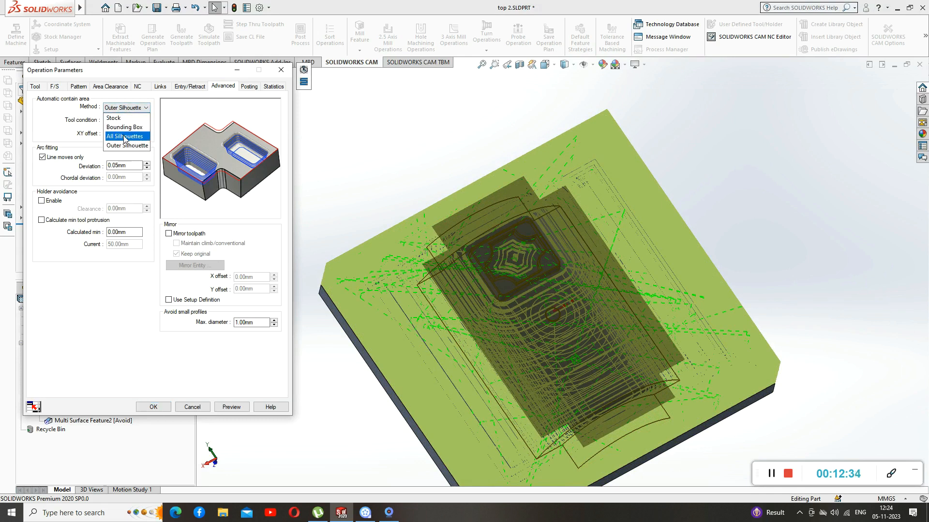
left_click(124, 137)
Step: Accept the operation parameters, regenerate the Area Clearance1 toolpath and inspect its coverage of the dome
left_click(152, 406)
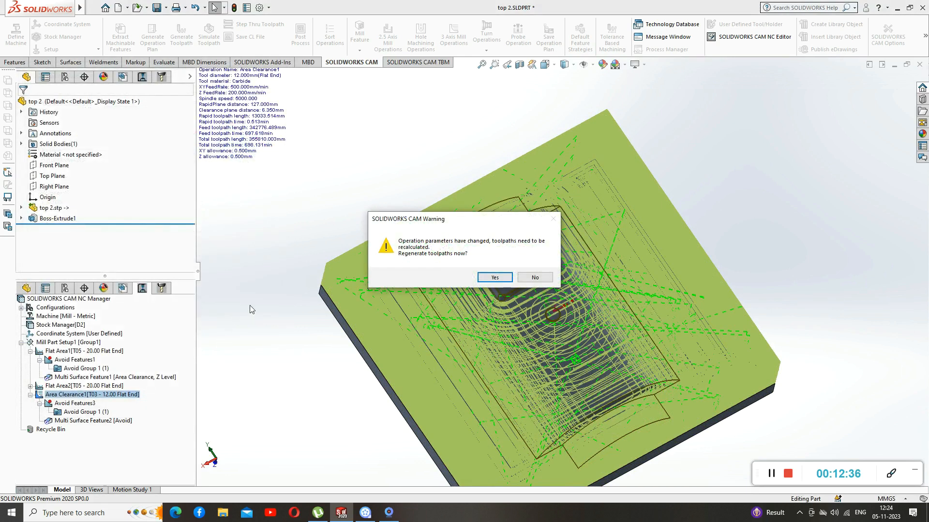
left_click(495, 278)
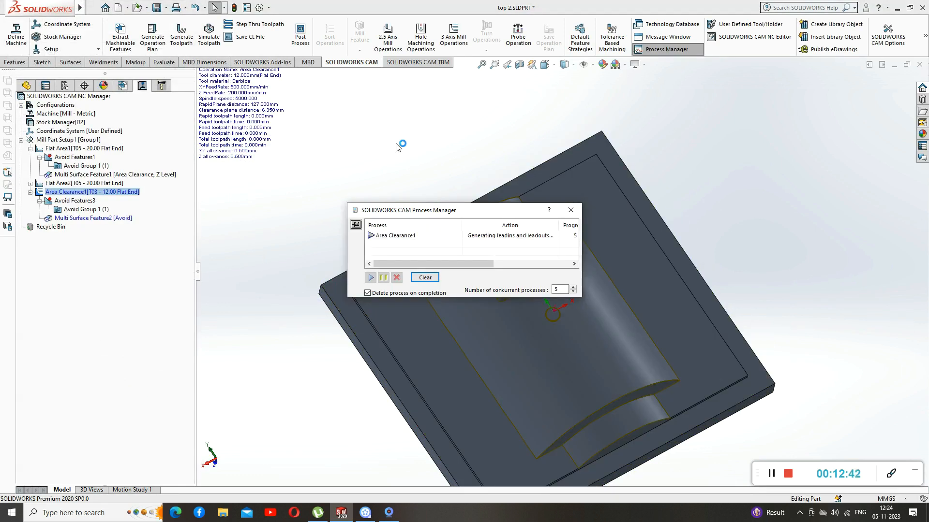
scroll(511, 302, "down", 5)
scroll(511, 302, "up", 5)
middle_click_drag(511, 302, 482, 283)
scroll(482, 280, "up", 4)
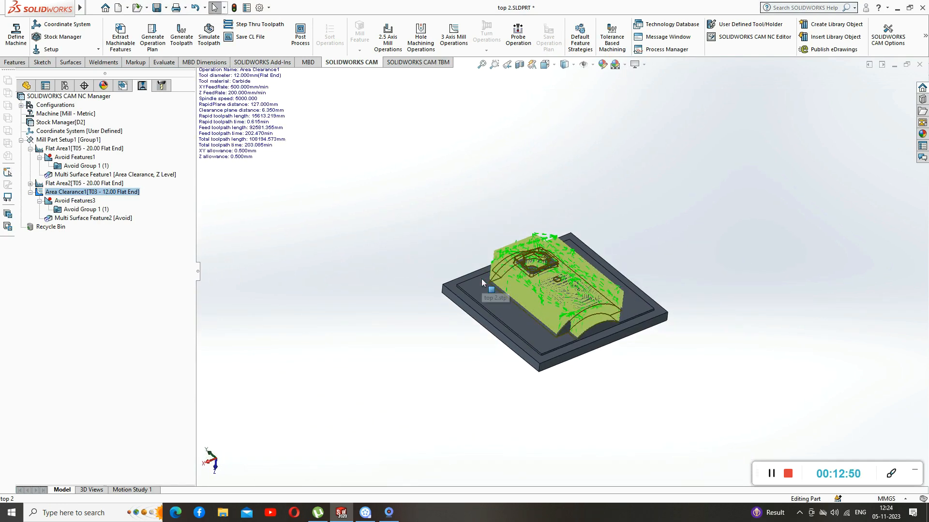
Step: Simulate all Mill Part Setup1 toolpaths in Turbo mode through to the end
left_click(55, 139)
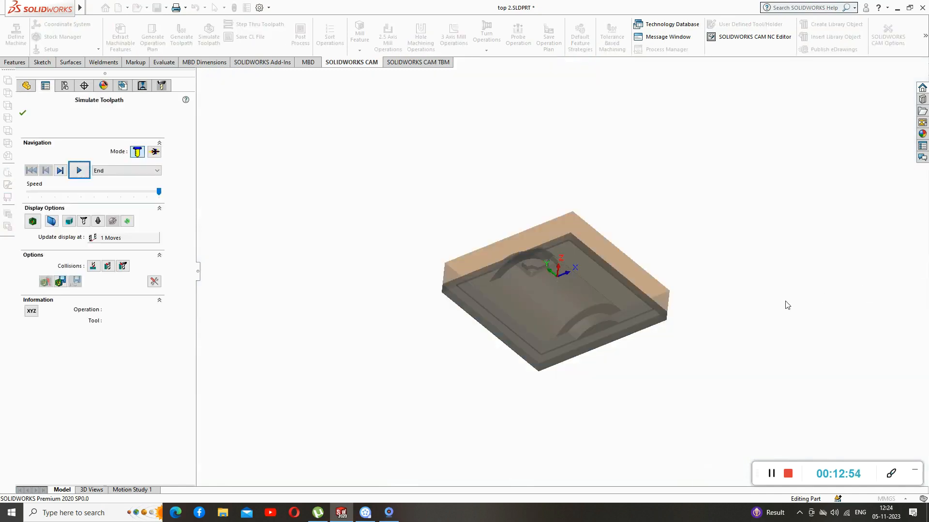
scroll(741, 329, "down", 2)
left_click(154, 153)
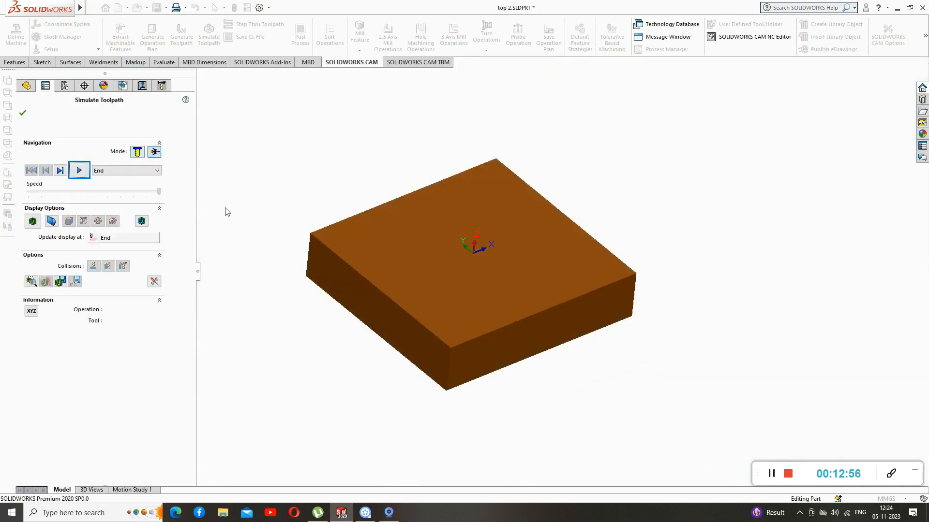
left_click(79, 170)
scroll(424, 283, "down", 3)
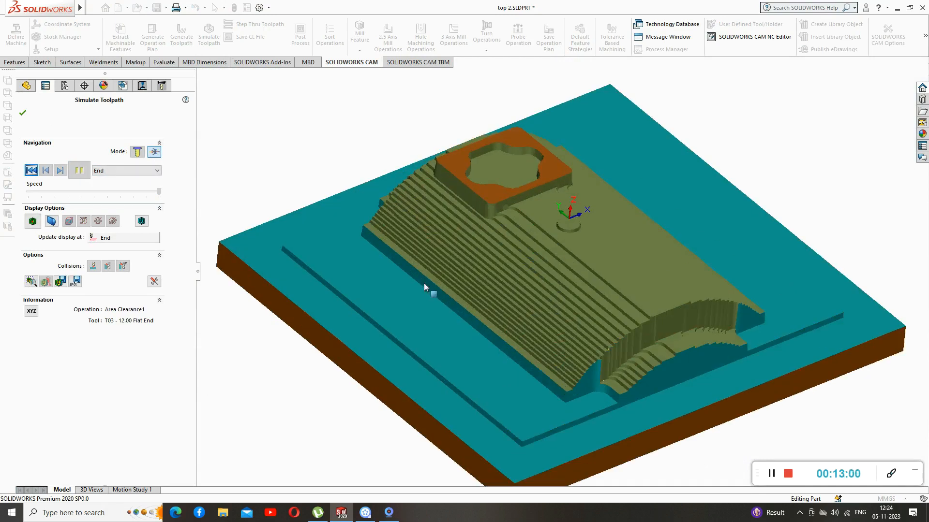
Step: Examine the simulated stock from several angles, checking the stepped dome, the raised pocket and the surrounding flats
middle_click_drag(414, 285, 378, 310)
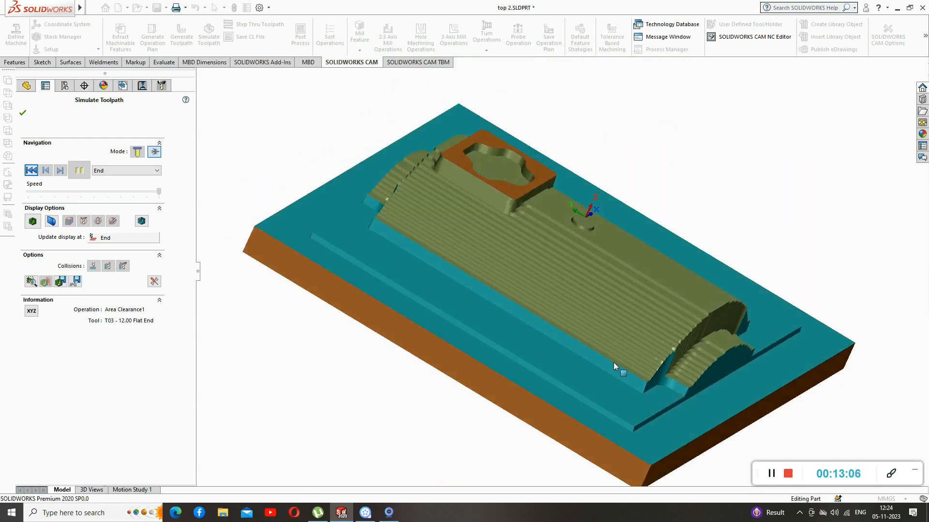
scroll(608, 306, "down", 2)
scroll(607, 306, "up", 5)
middle_click_drag(607, 306, 514, 396)
scroll(529, 243, "down", 3)
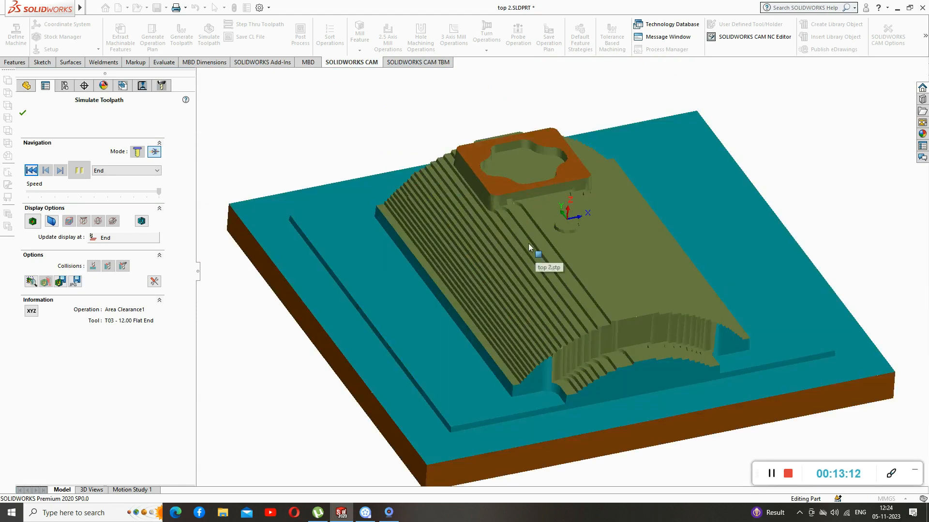
scroll(528, 242, "up", 1)
scroll(639, 265, "down", 2)
scroll(625, 266, "up", 3)
middle_click_drag(330, 326, 346, 354)
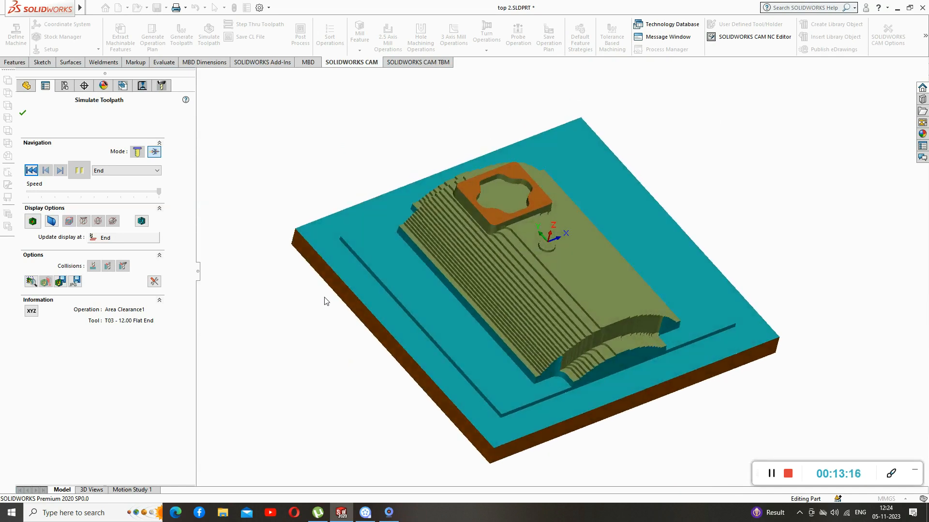
scroll(325, 301, "up", 1)
scroll(495, 289, "down", 1)
scroll(495, 289, "up", 1)
scroll(706, 272, "down", 2)
scroll(706, 272, "up", 2)
middle_click_drag(783, 266, 747, 211)
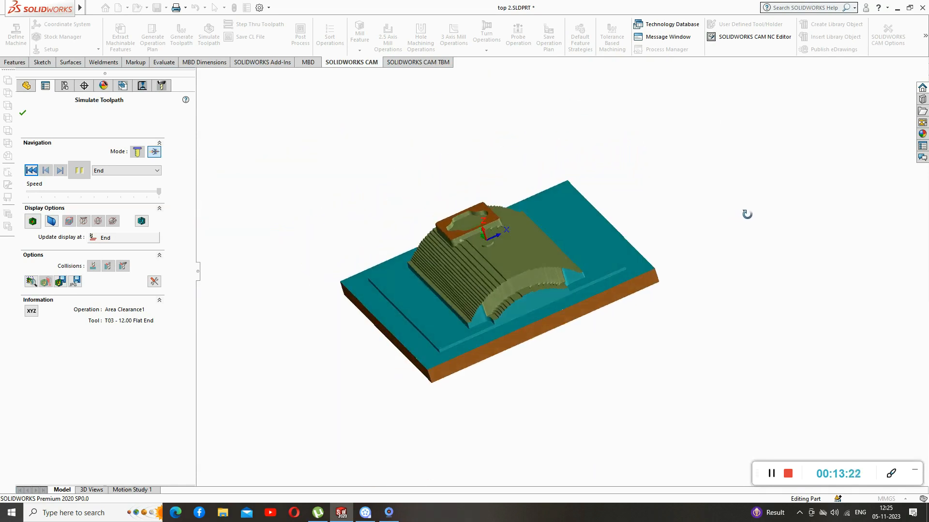